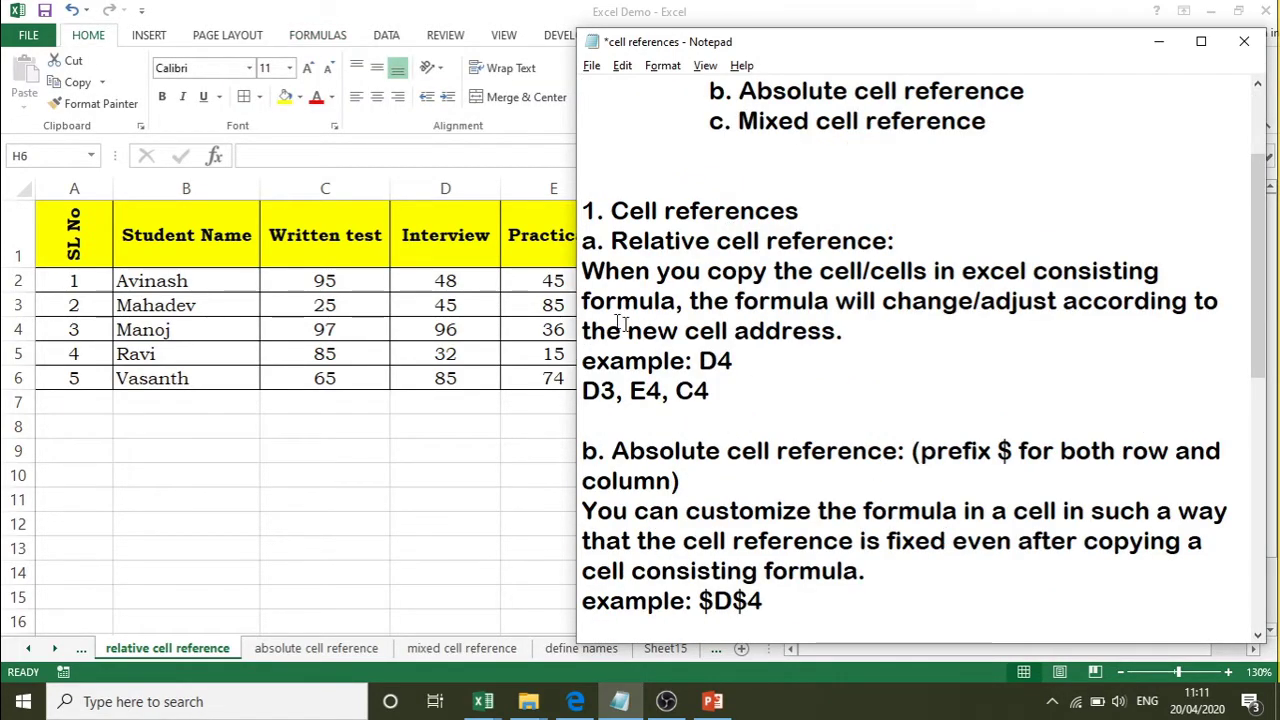
Step: Switch from the relative reference notes to the Excel workbook and total the first student's marks in F2 with =SUM(C2:E2)
drag(582, 241, 780, 389)
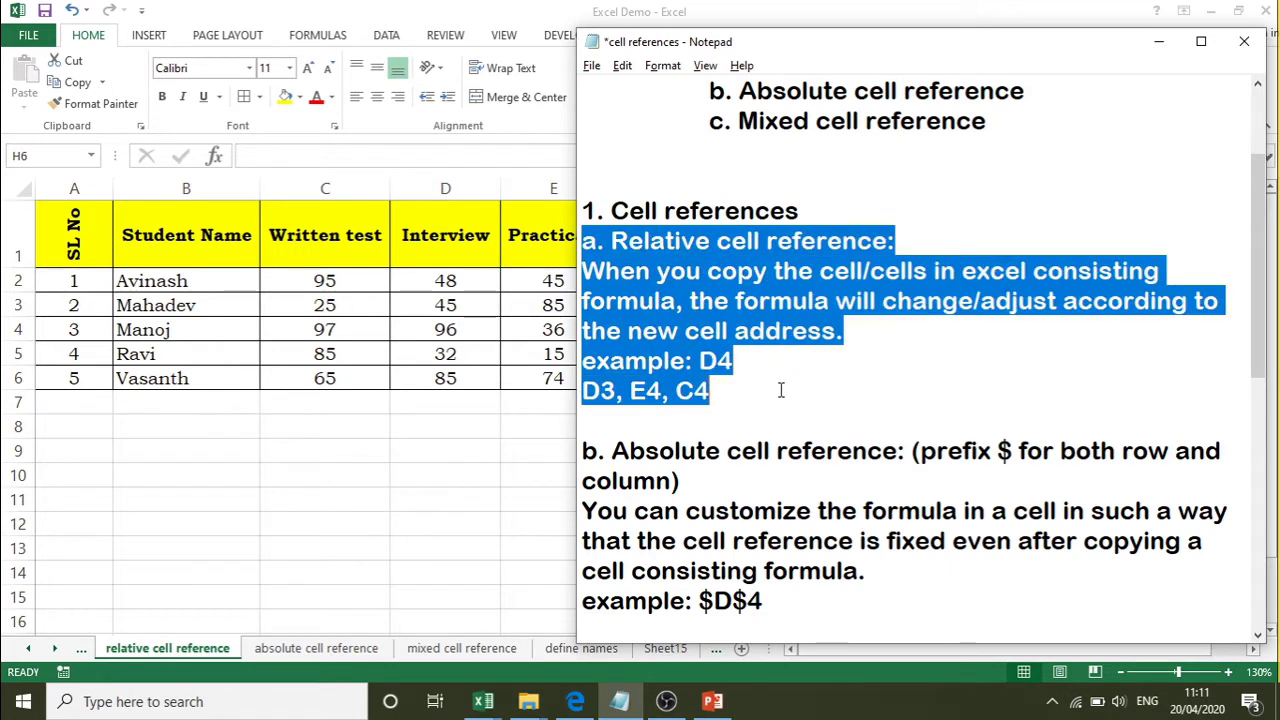
click(330, 418)
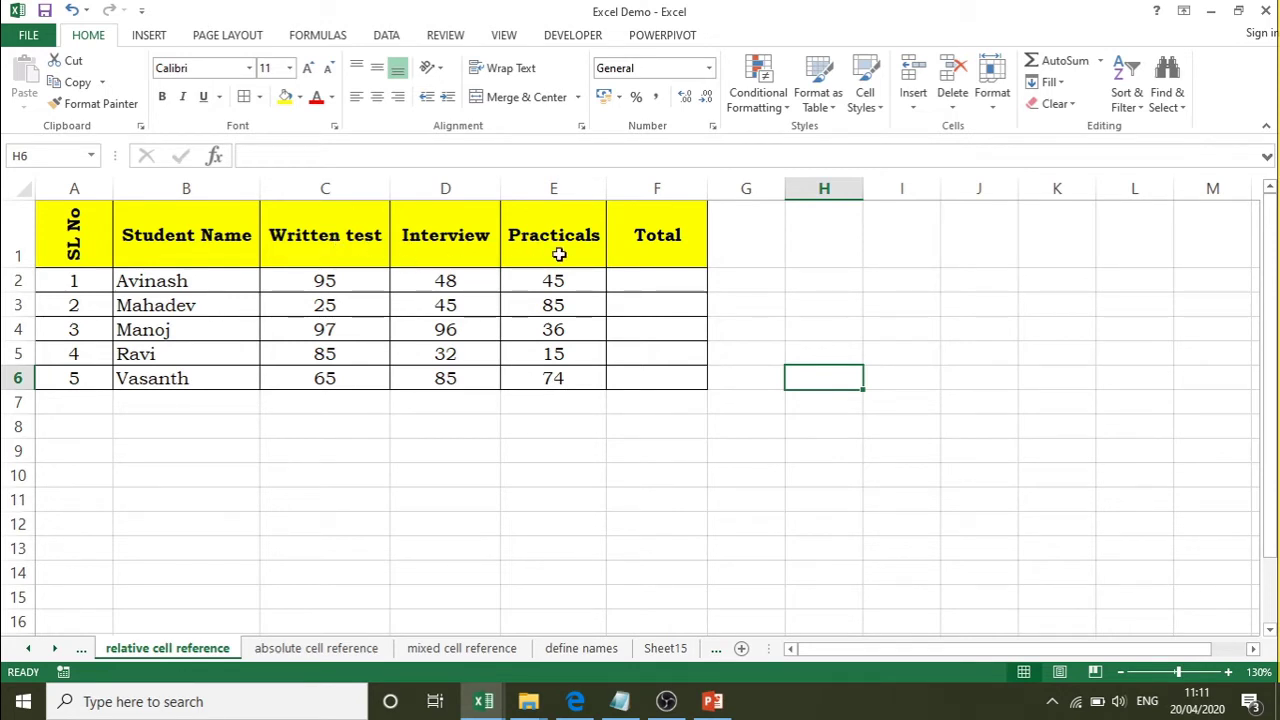
click(636, 283)
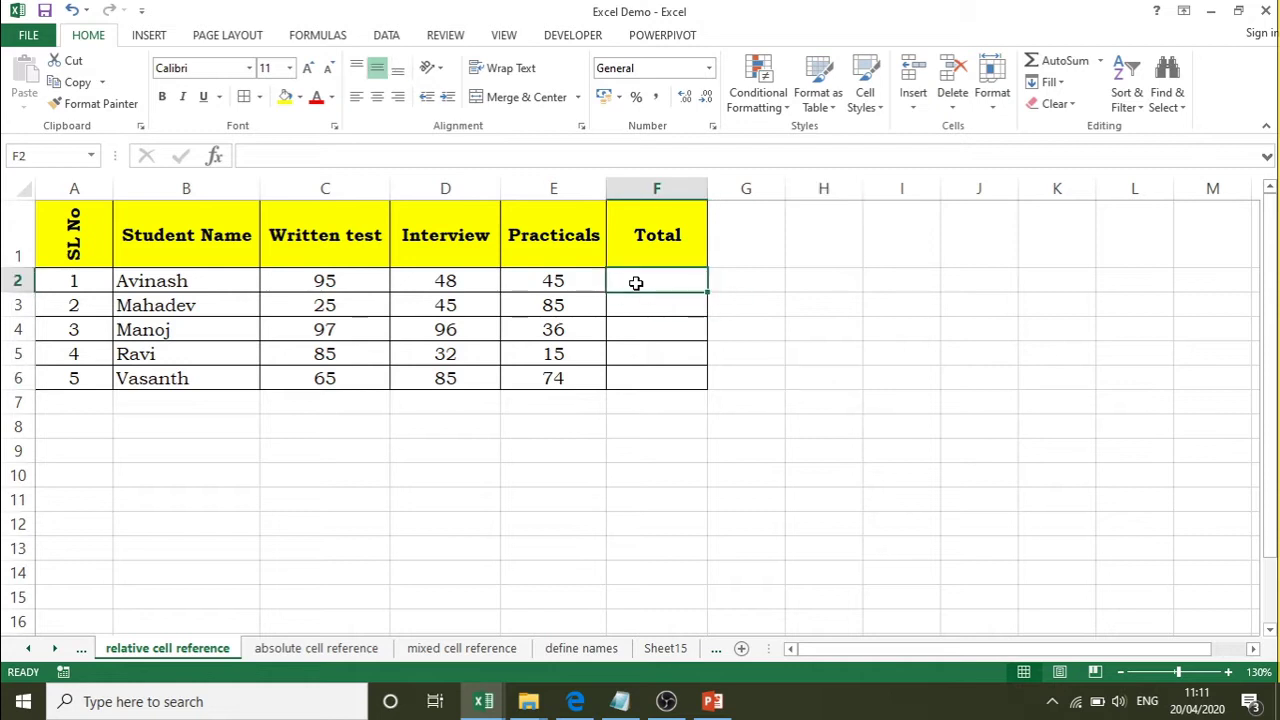
text(=)
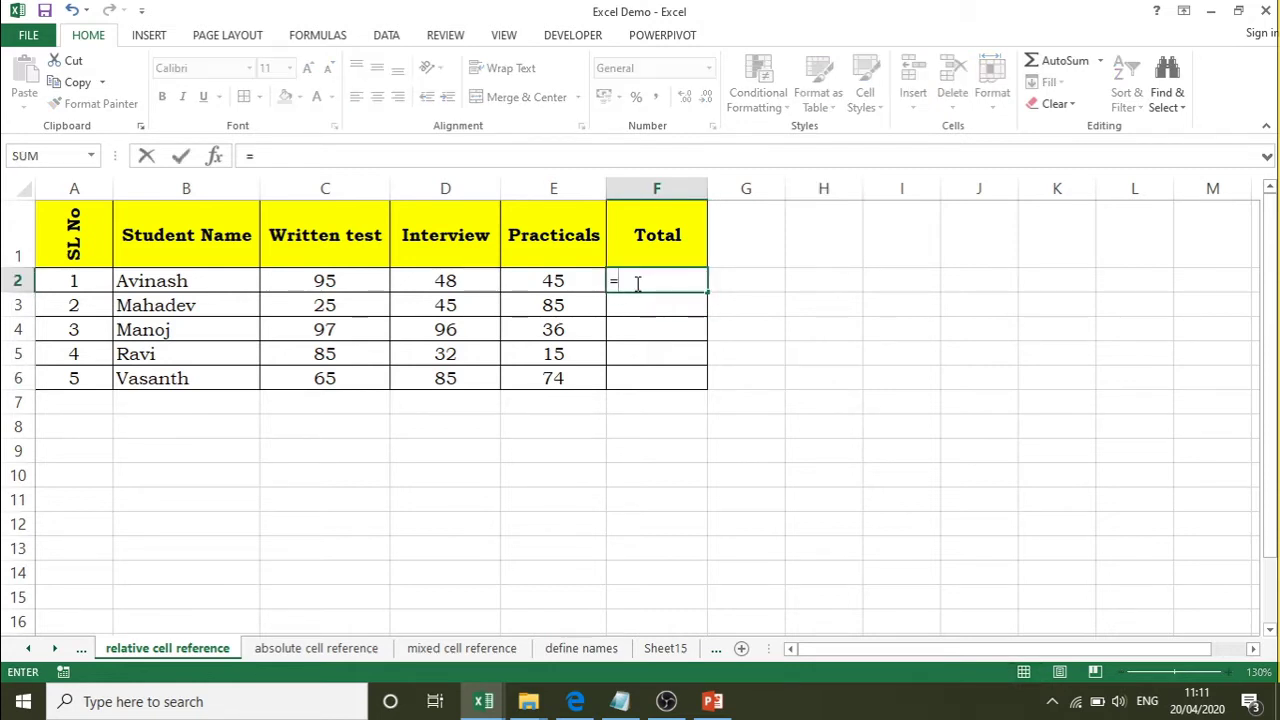
text(sum)
key(Tab)
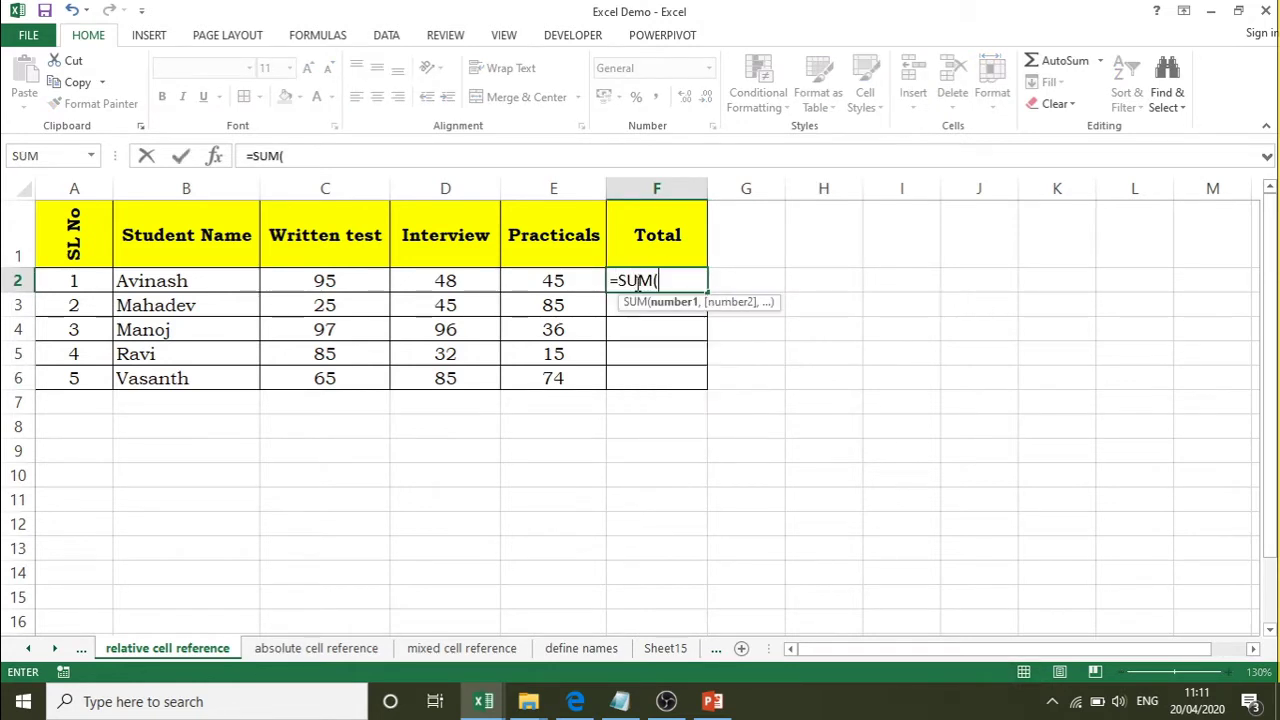
drag(361, 279, 509, 293)
text())
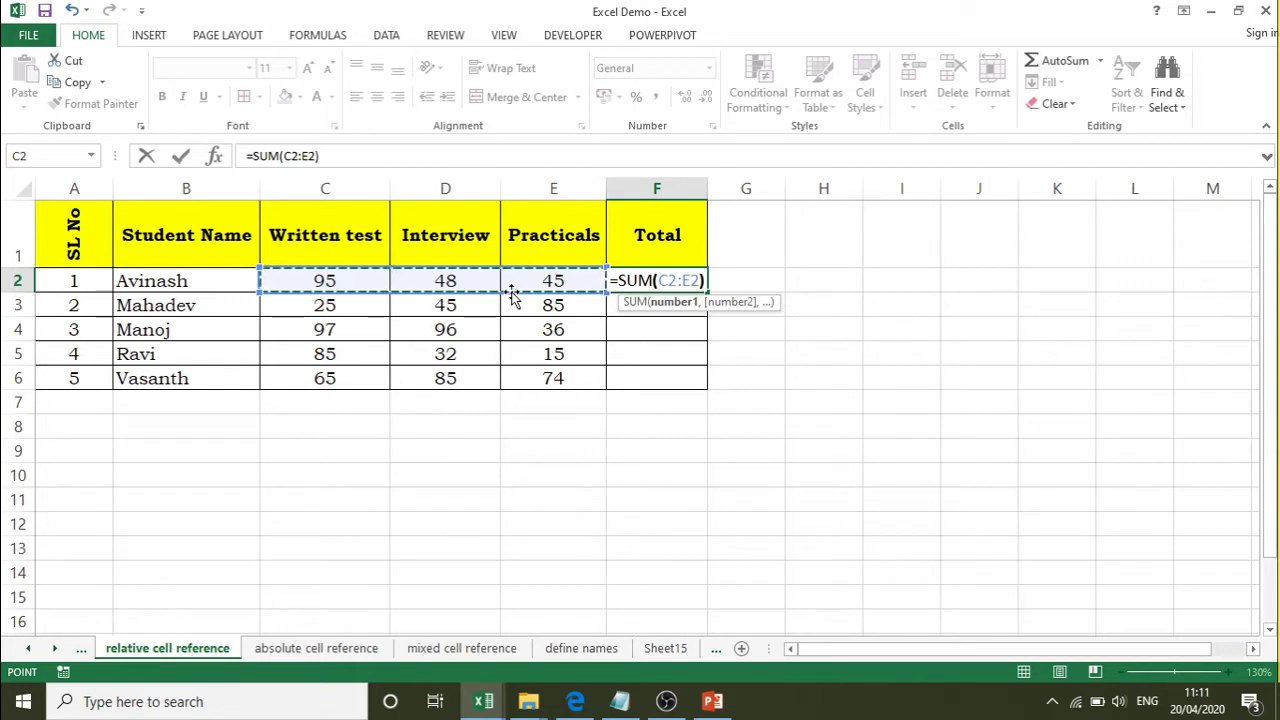
key(Return)
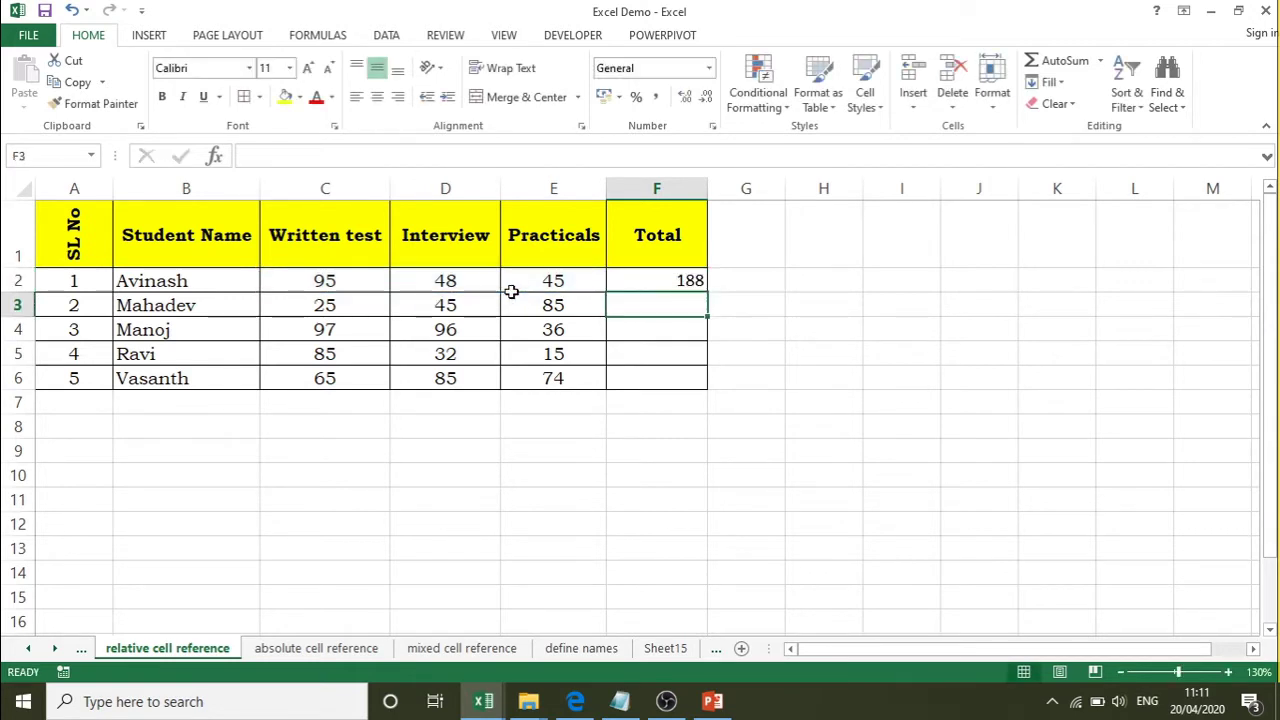
Step: Copy the F2 total formula down through F6 for the remaining students
click(683, 281)
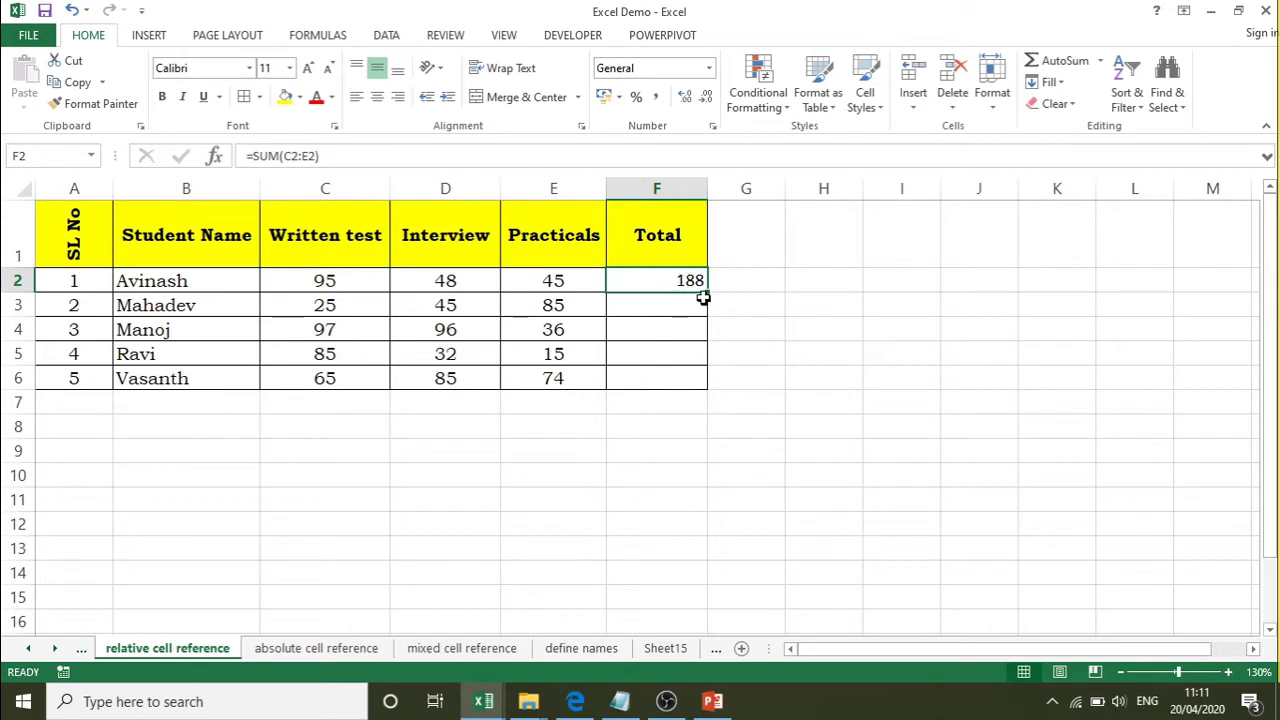
drag(710, 296, 693, 395)
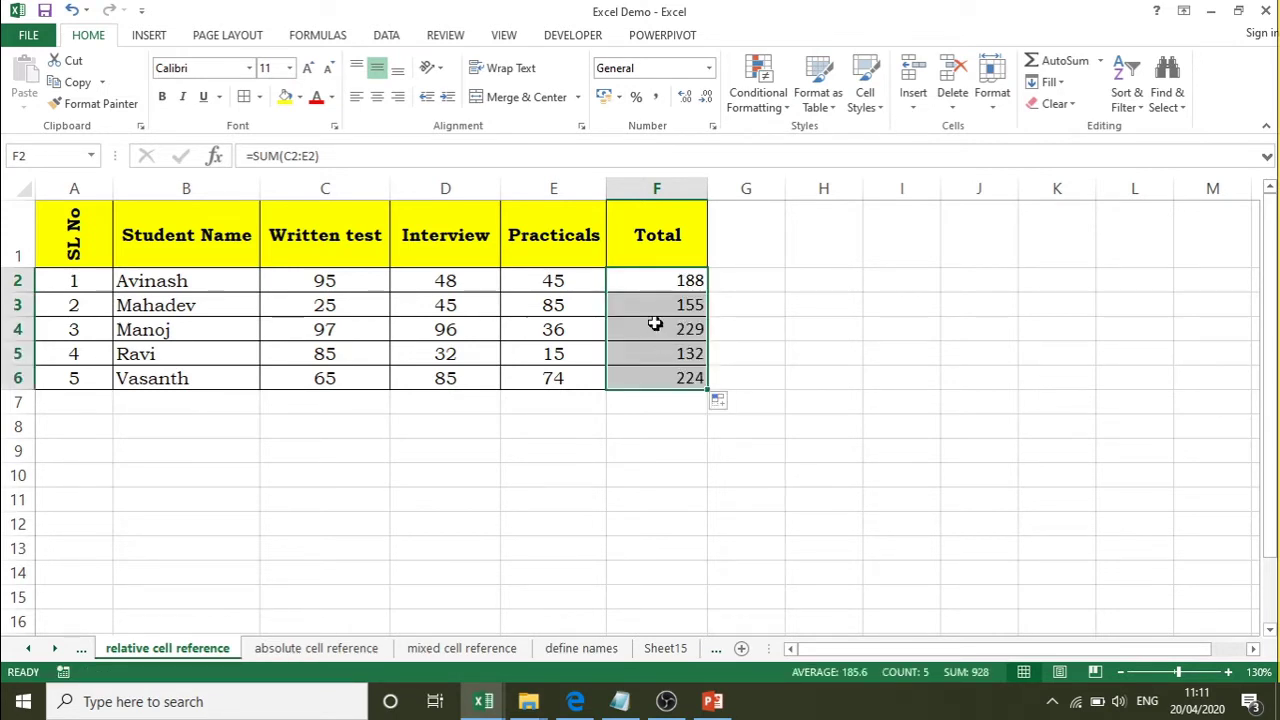
click(649, 288)
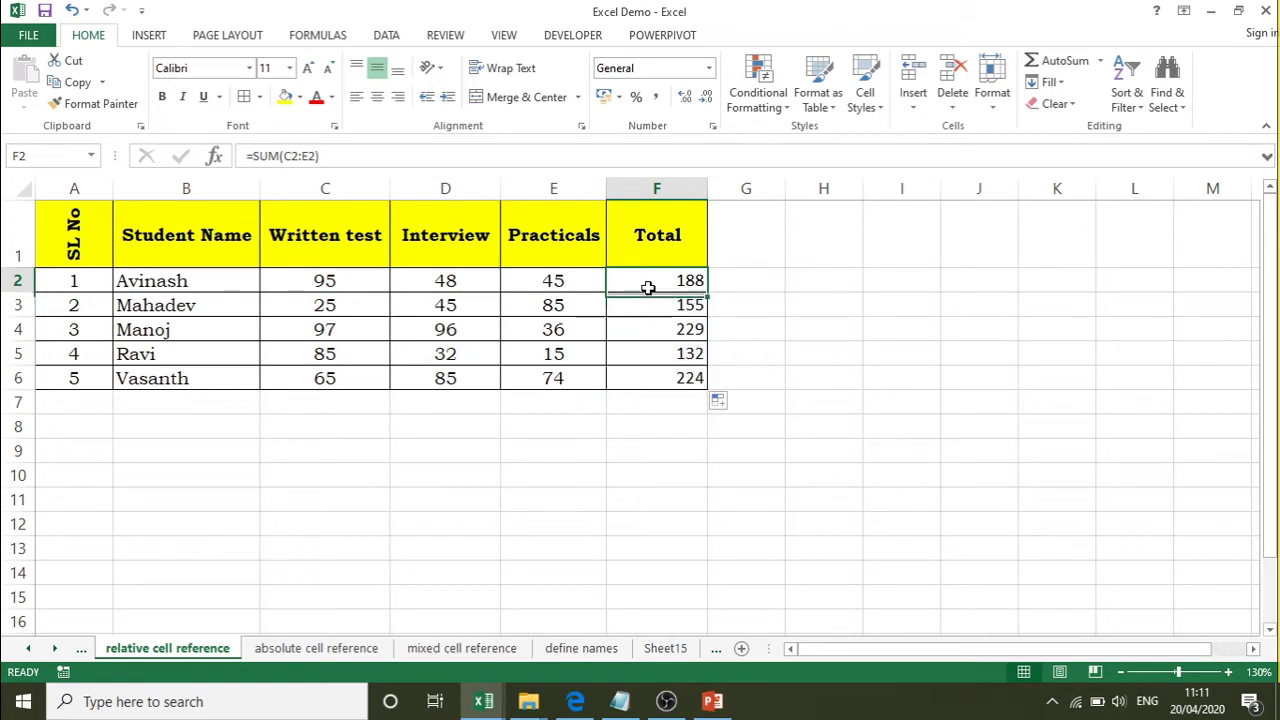
Step: Turn on Show Formulas so the worksheet displays formulas instead of their results
click(315, 36)
click(866, 62)
click(632, 262)
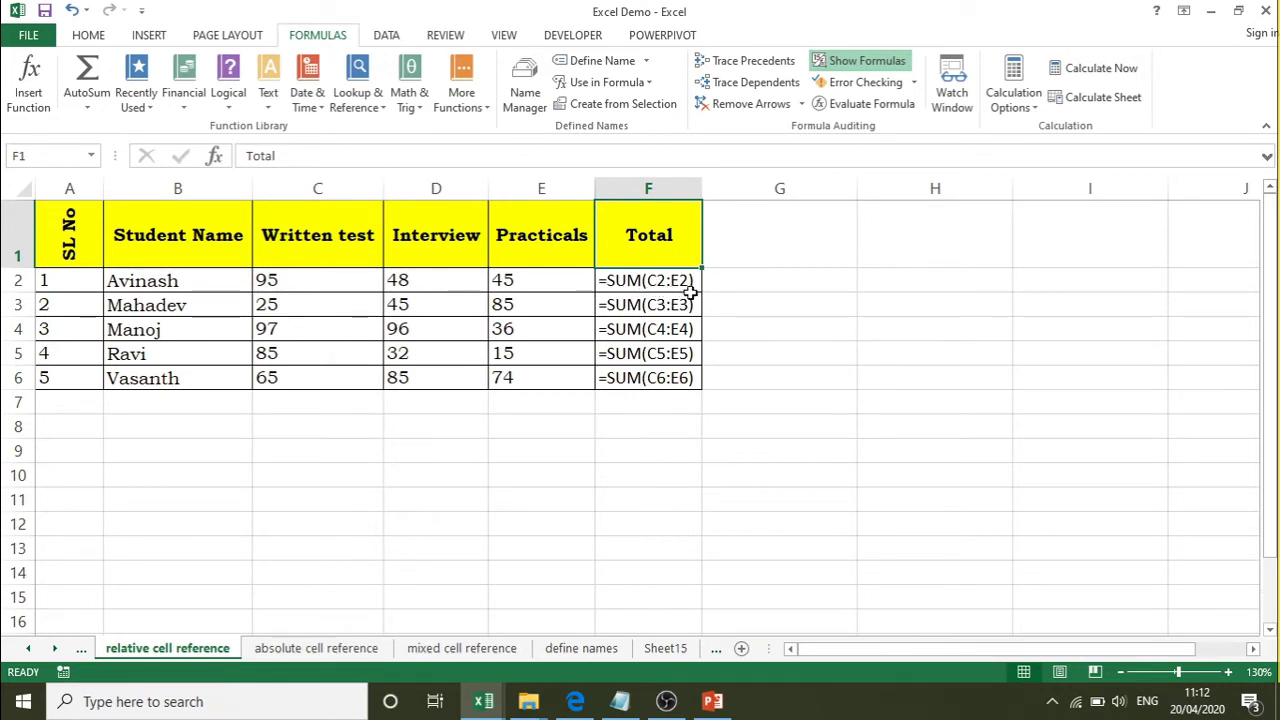
Step: Examine the ranges used by each Total formula from F2 to F6 and compare them with the relative reference notes in Notepad
click(656, 280)
key(Down)
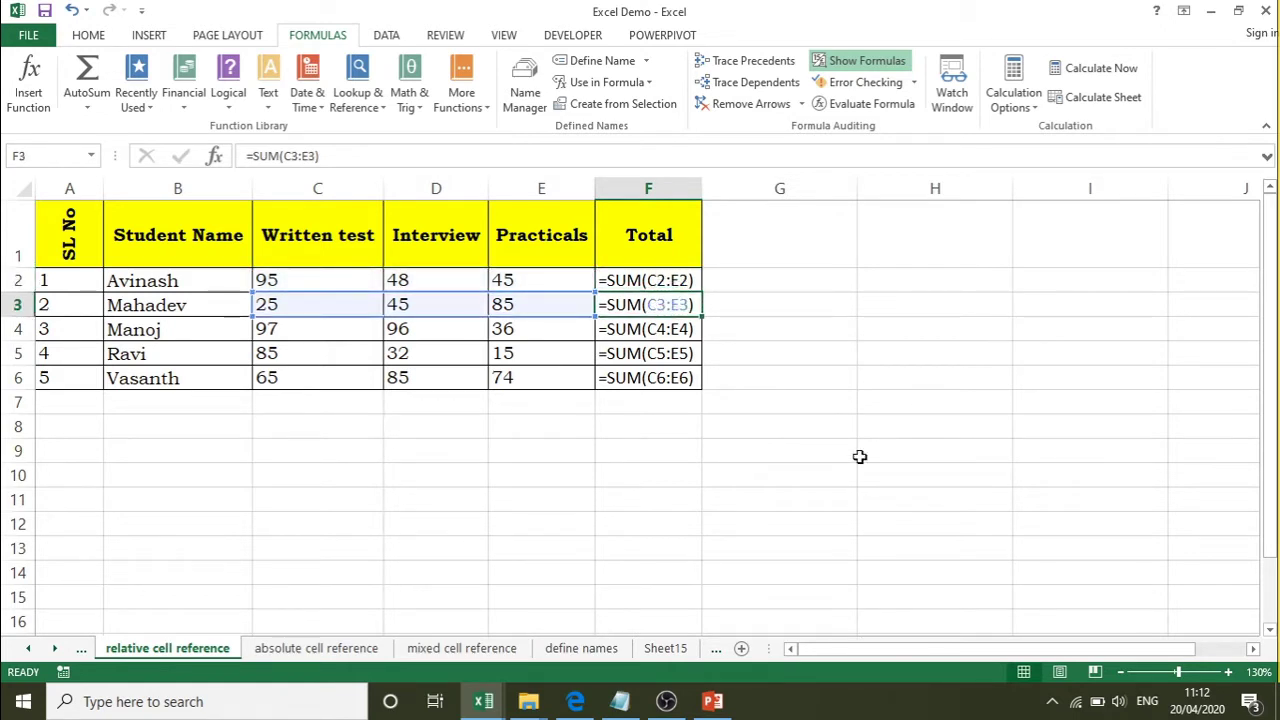
key(Down)
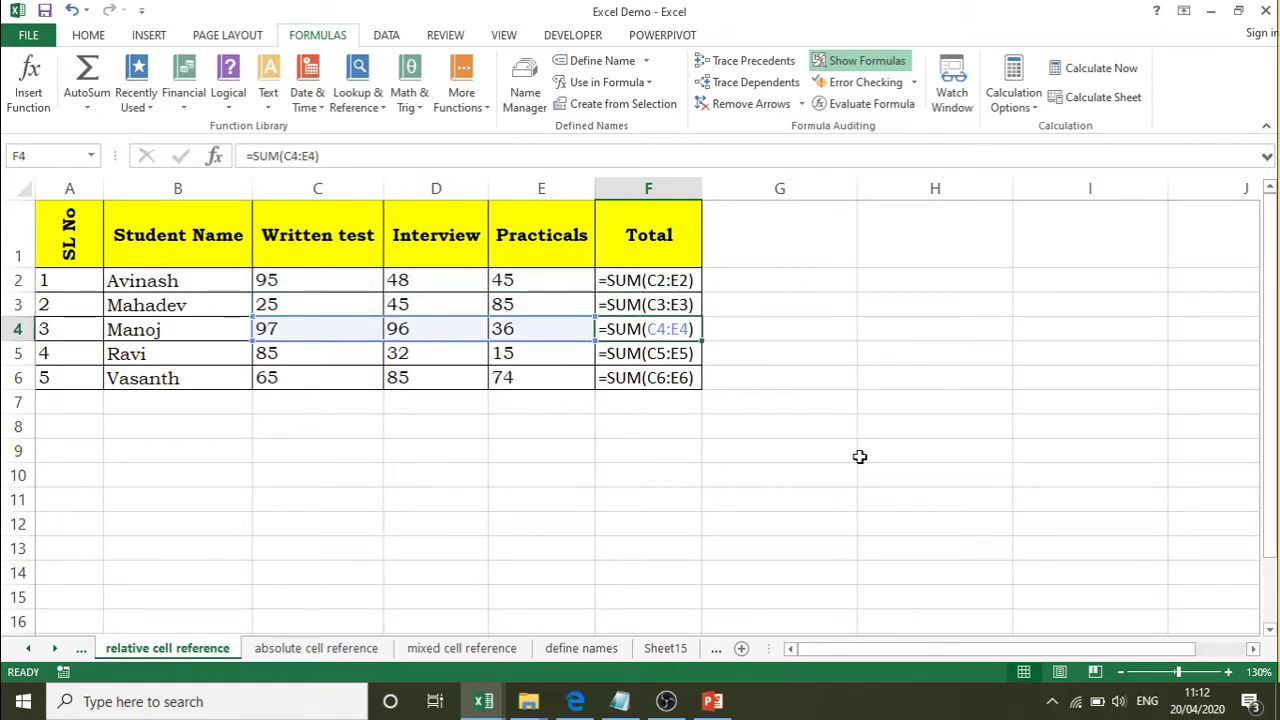
key(Down)
key(Down)
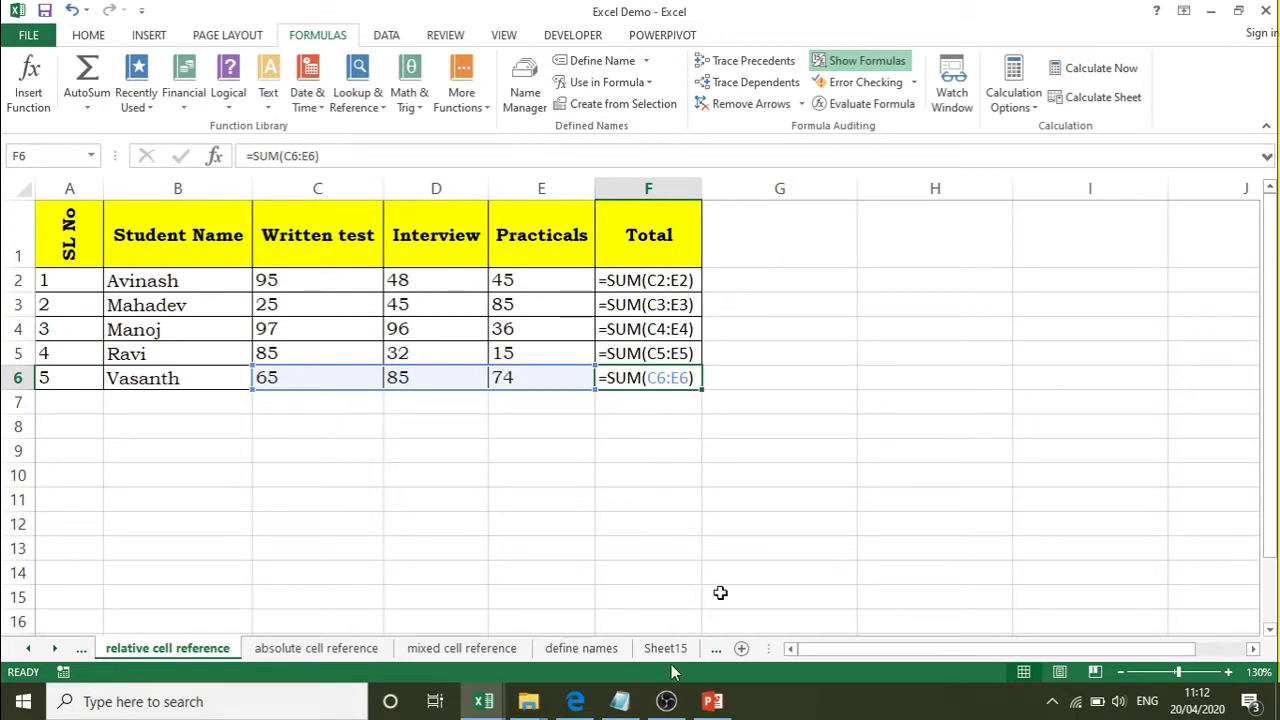
click(620, 701)
click(791, 412)
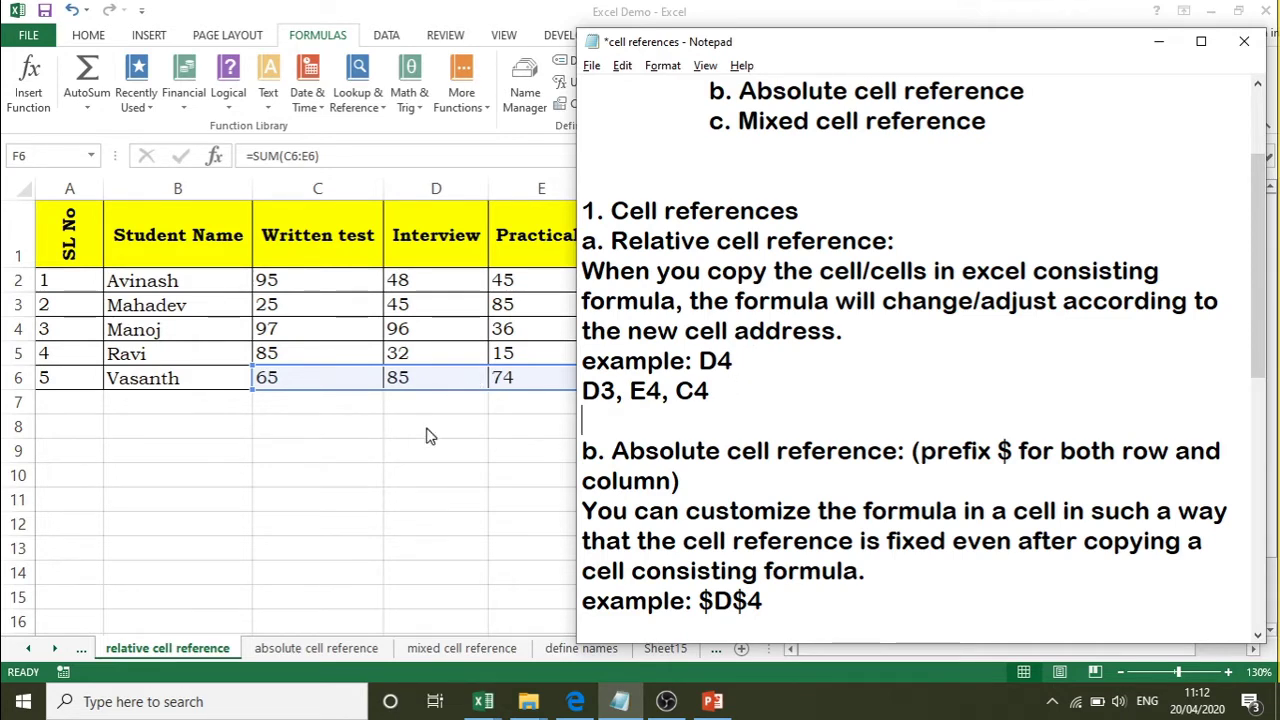
key(alt+Tab)
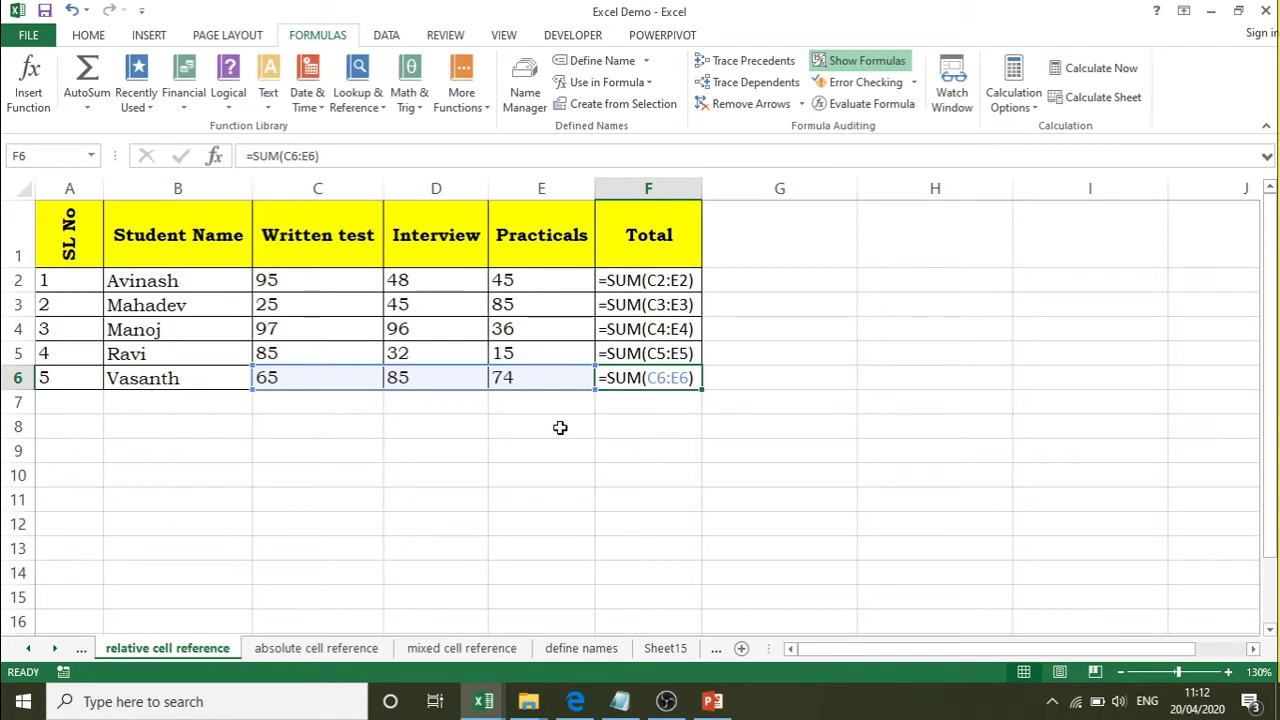
Step: Enter the sample numbers 10 in B9 and 20 in B10 below the student table
click(221, 444)
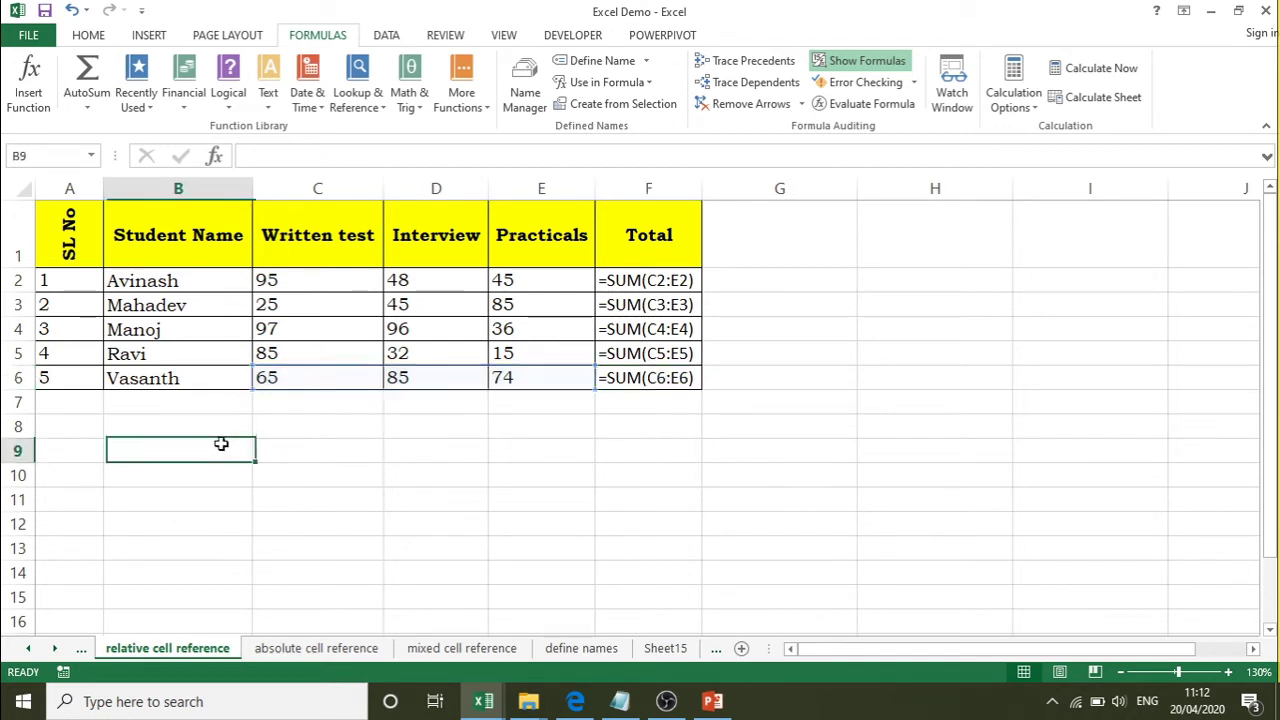
text(10)
key(Return)
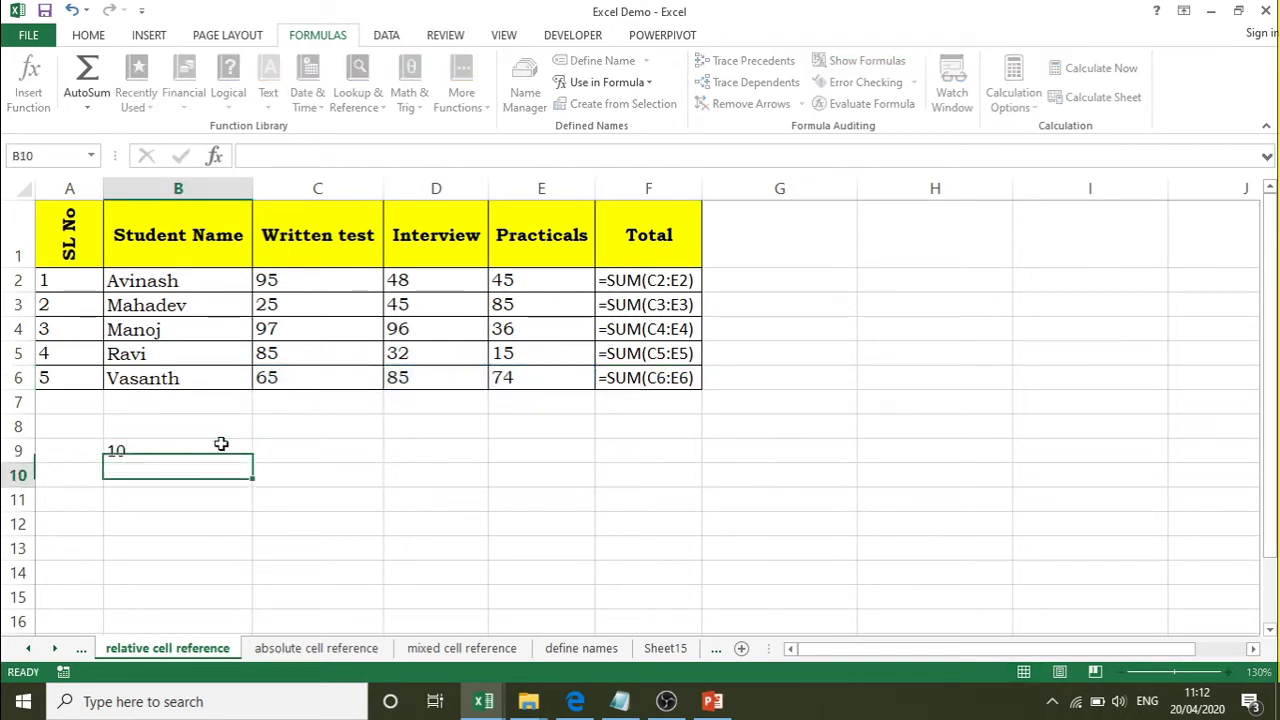
text(20)
key(Return)
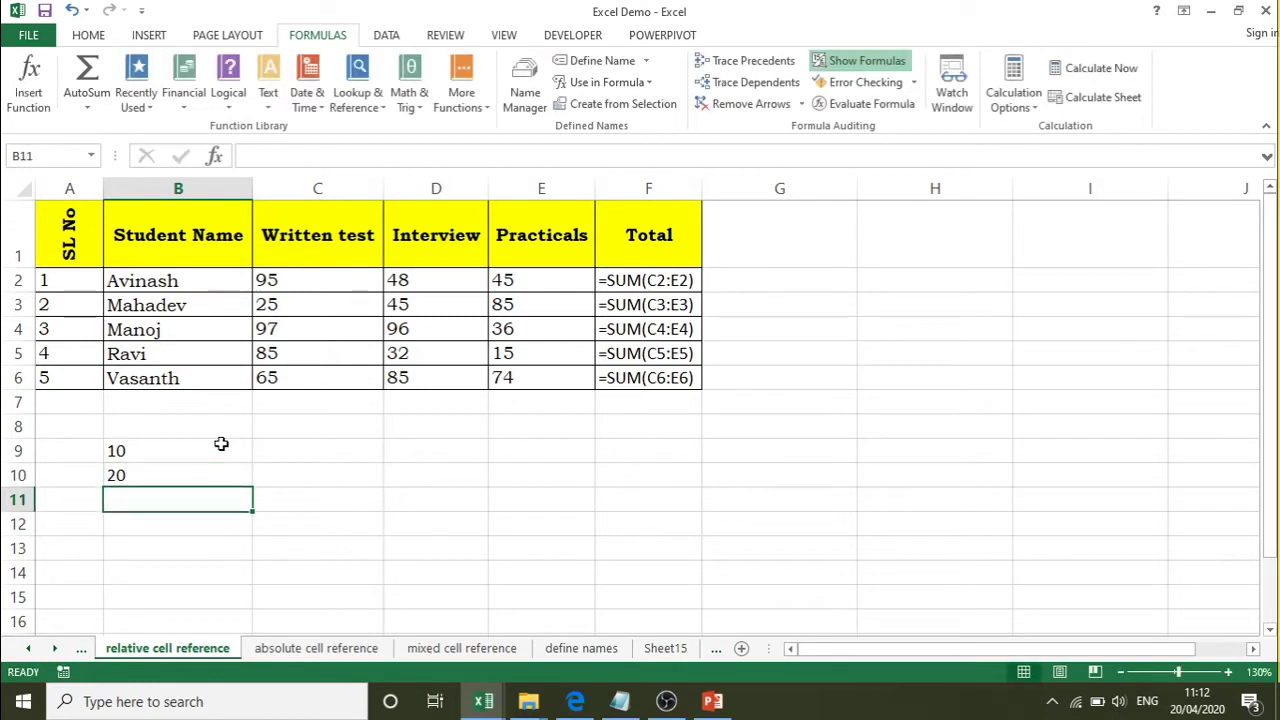
Step: Add the two sample numbers in B11 with the formula =B9+B10
text(=)
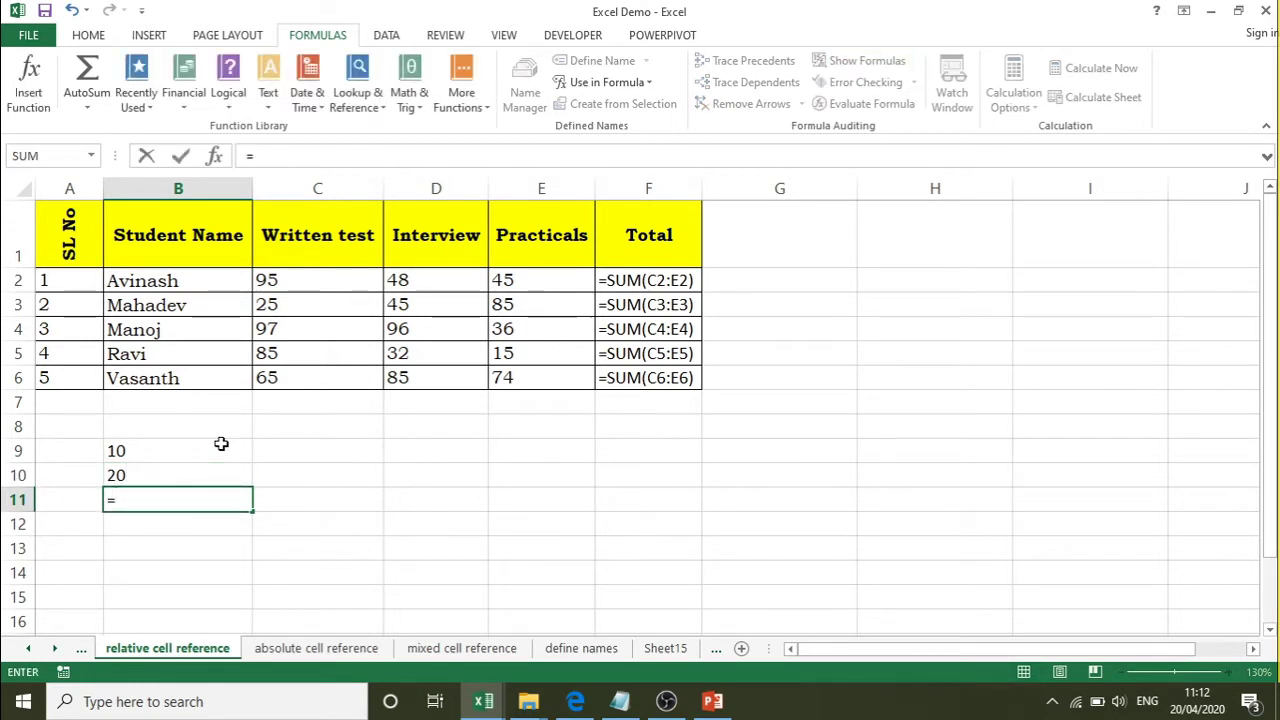
click(221, 443)
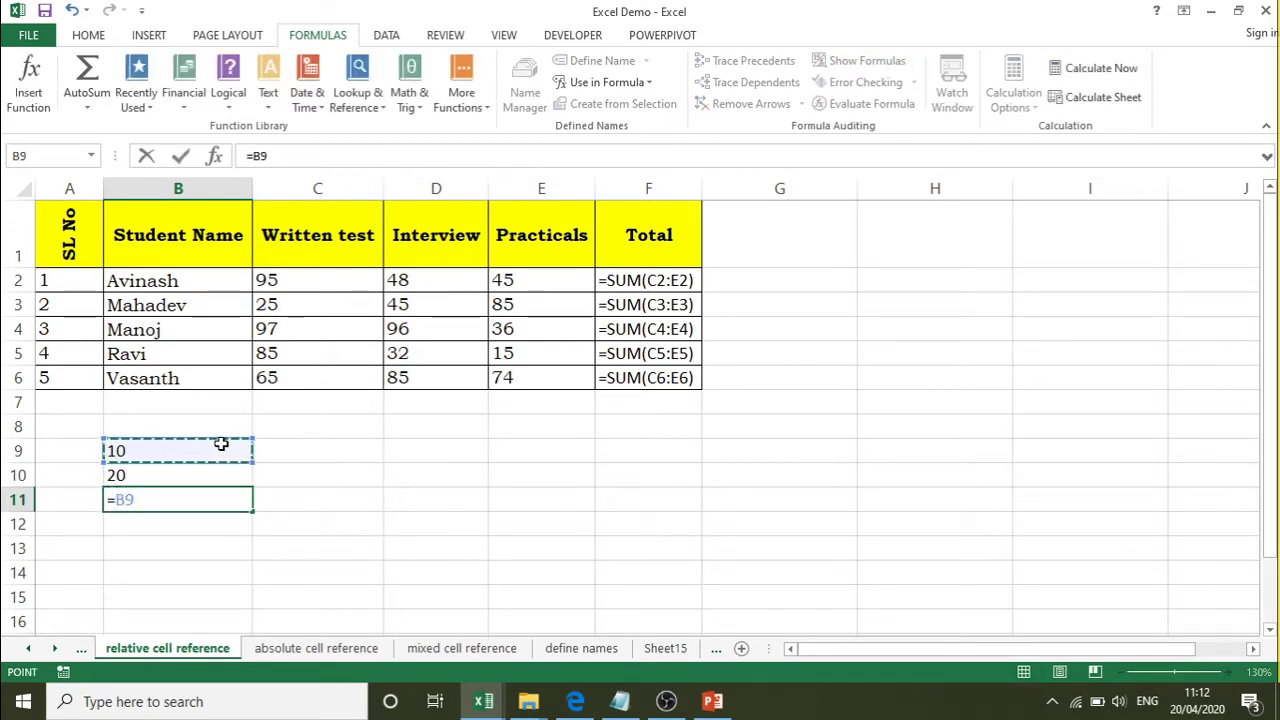
text(+)
key(Up)
key(Return)
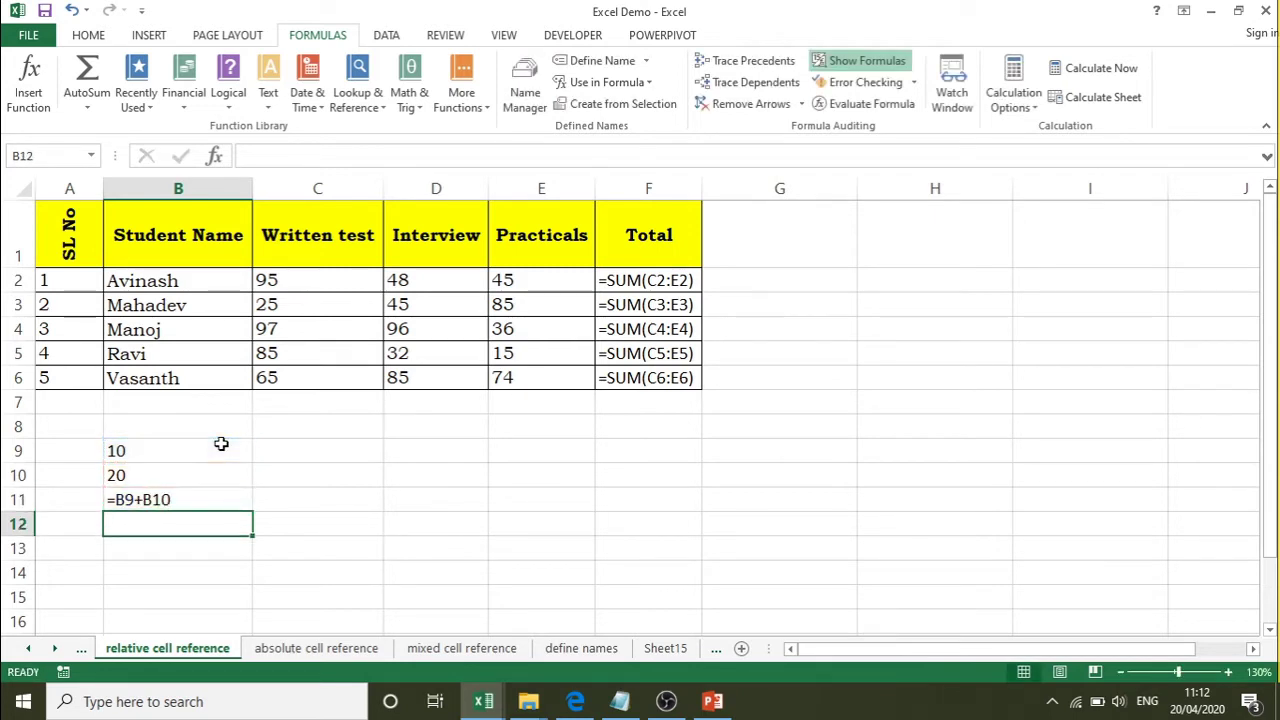
key(Up)
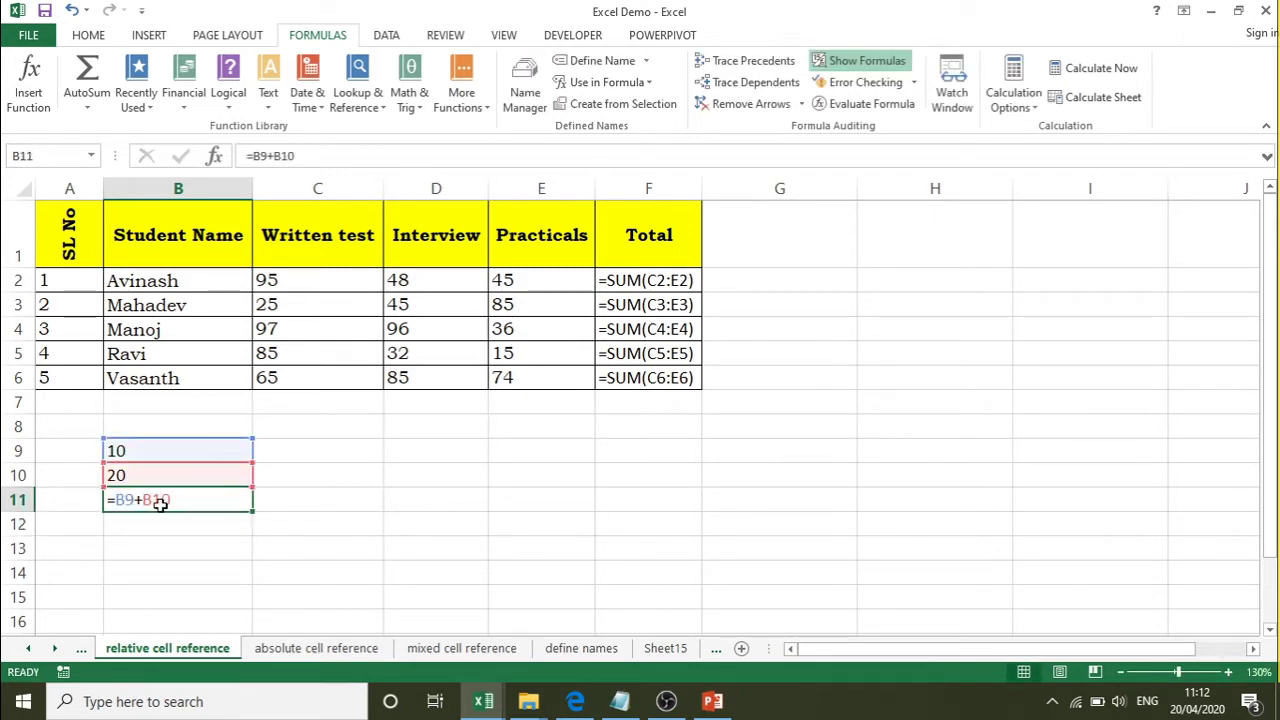
Step: Turn formula display off to check B11's calculated result, and turn it back on
click(300, 491)
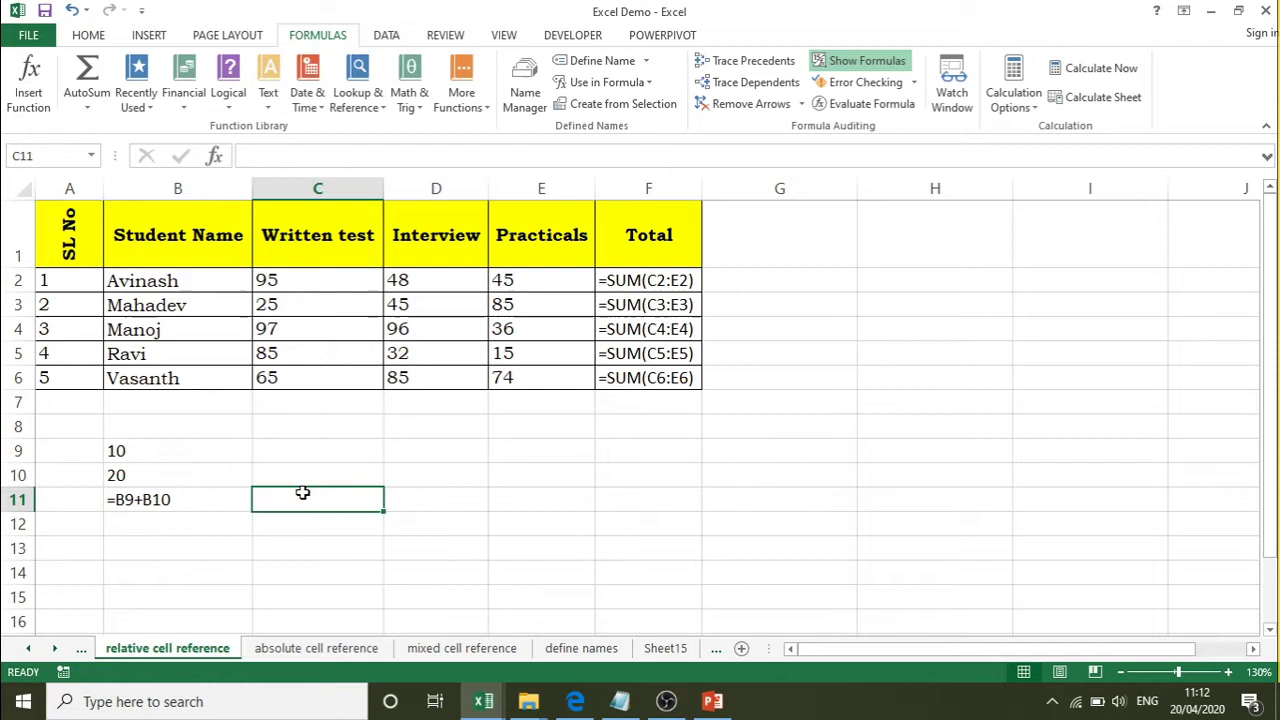
click(201, 501)
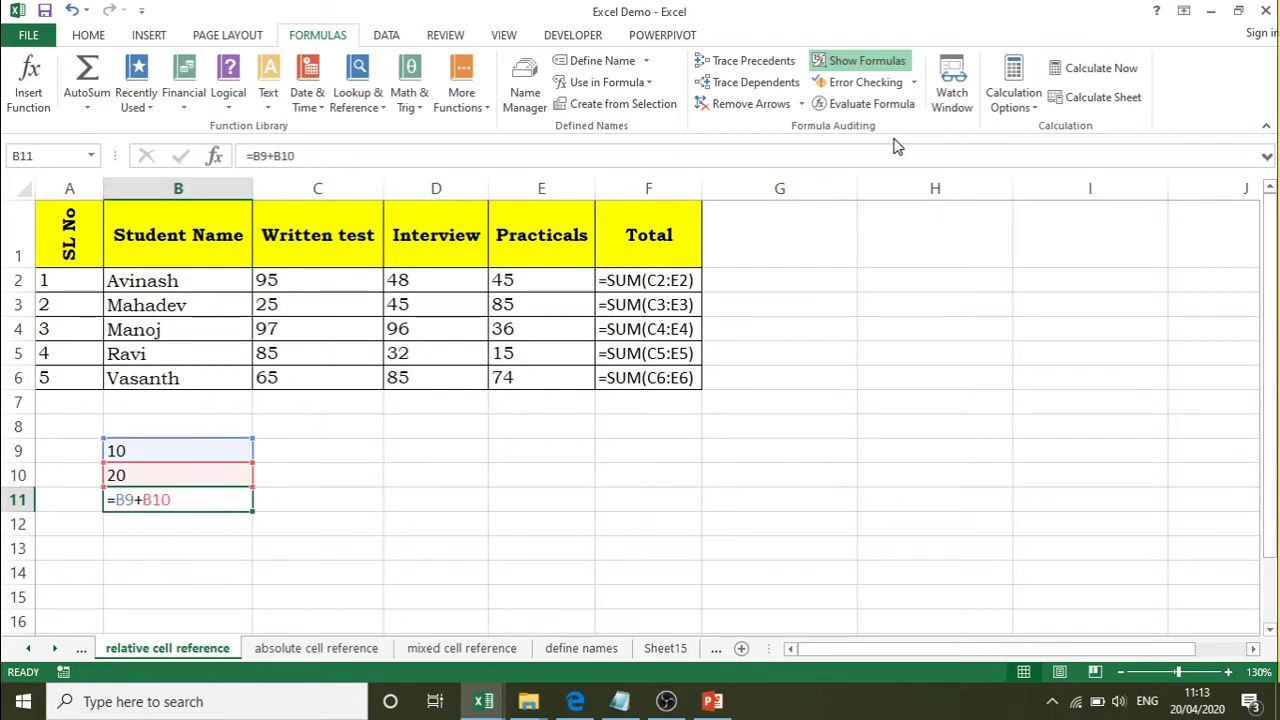
click(862, 62)
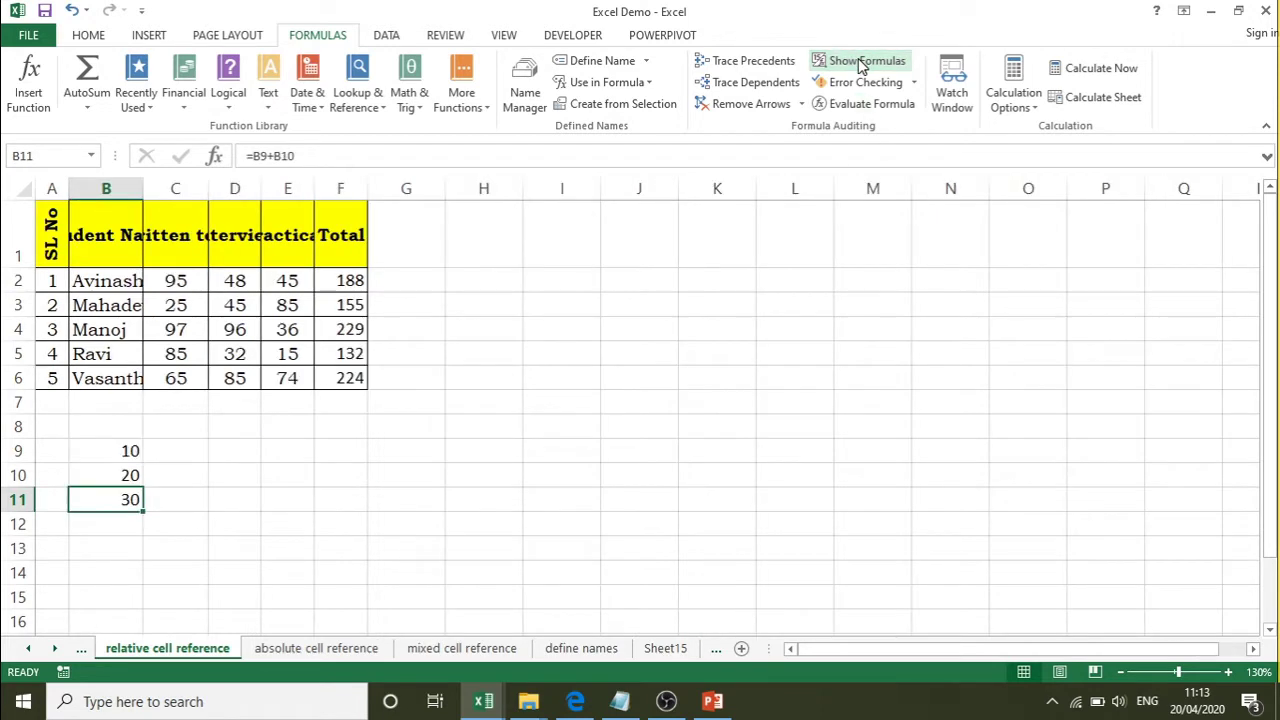
click(862, 62)
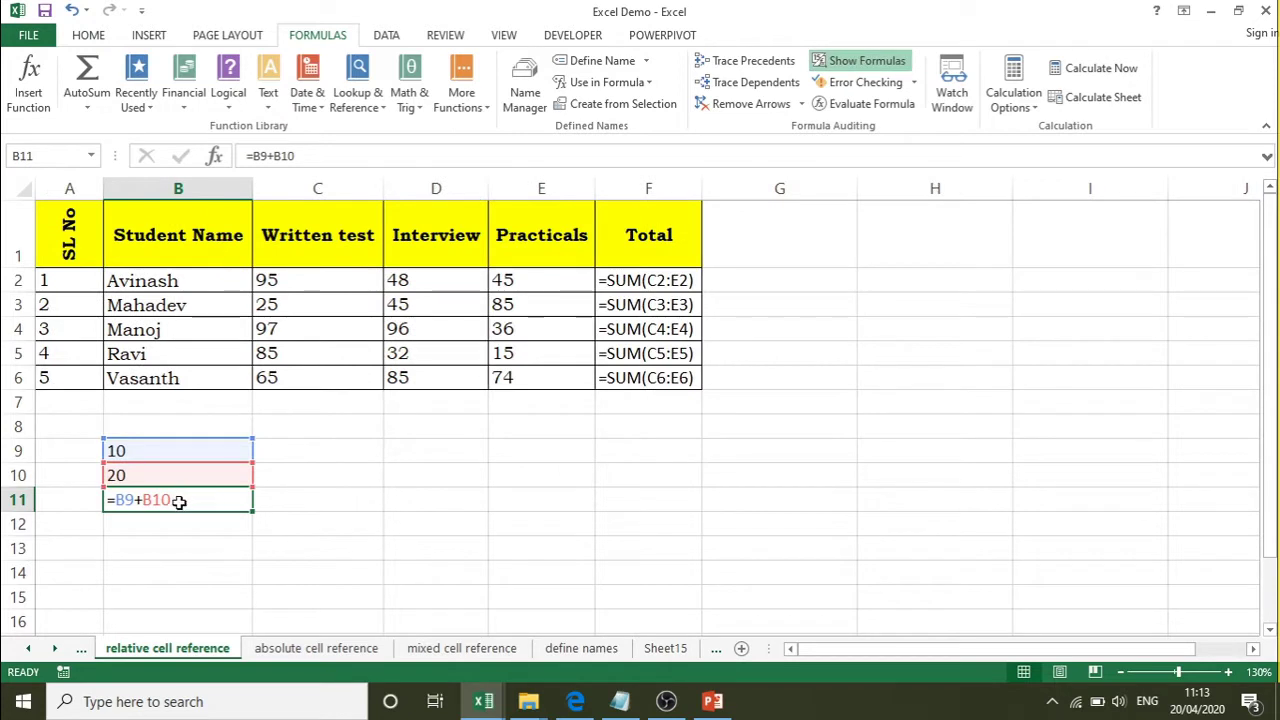
Step: Copy the B11 formula into D11 with a normal paste and compare the cell references in both cells
key(ctrl+c)
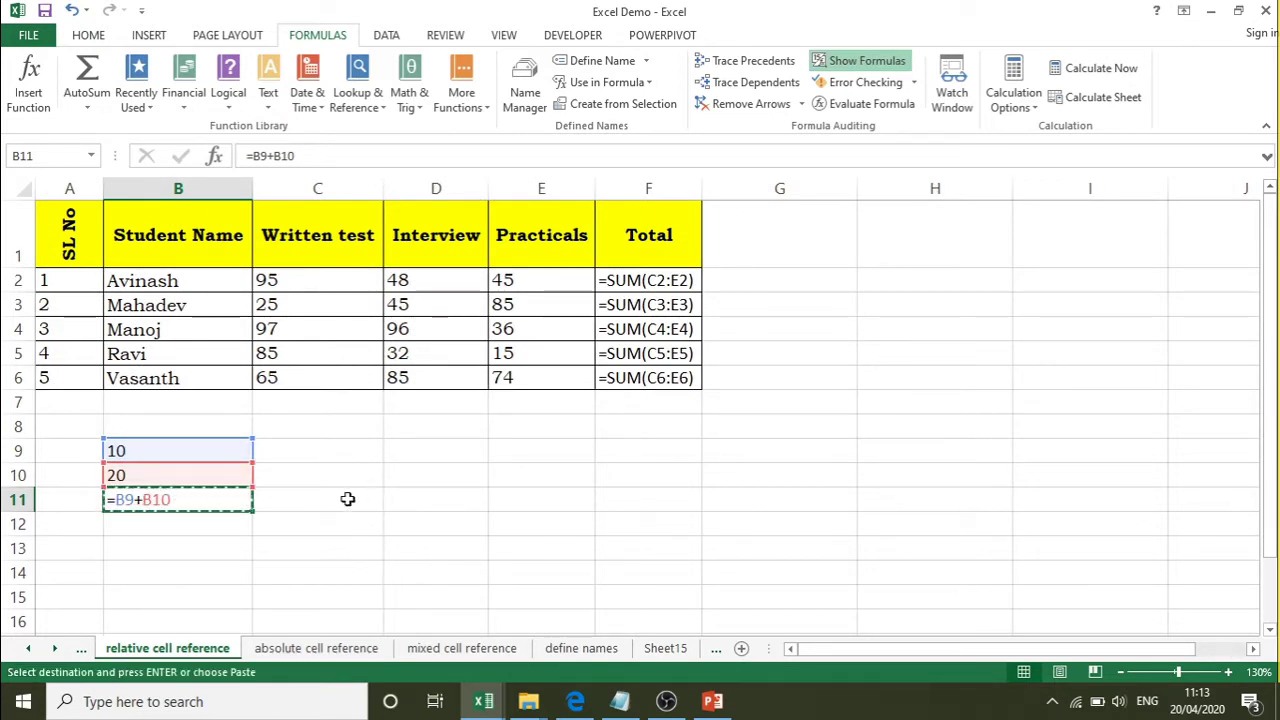
click(412, 502)
right_click(415, 506)
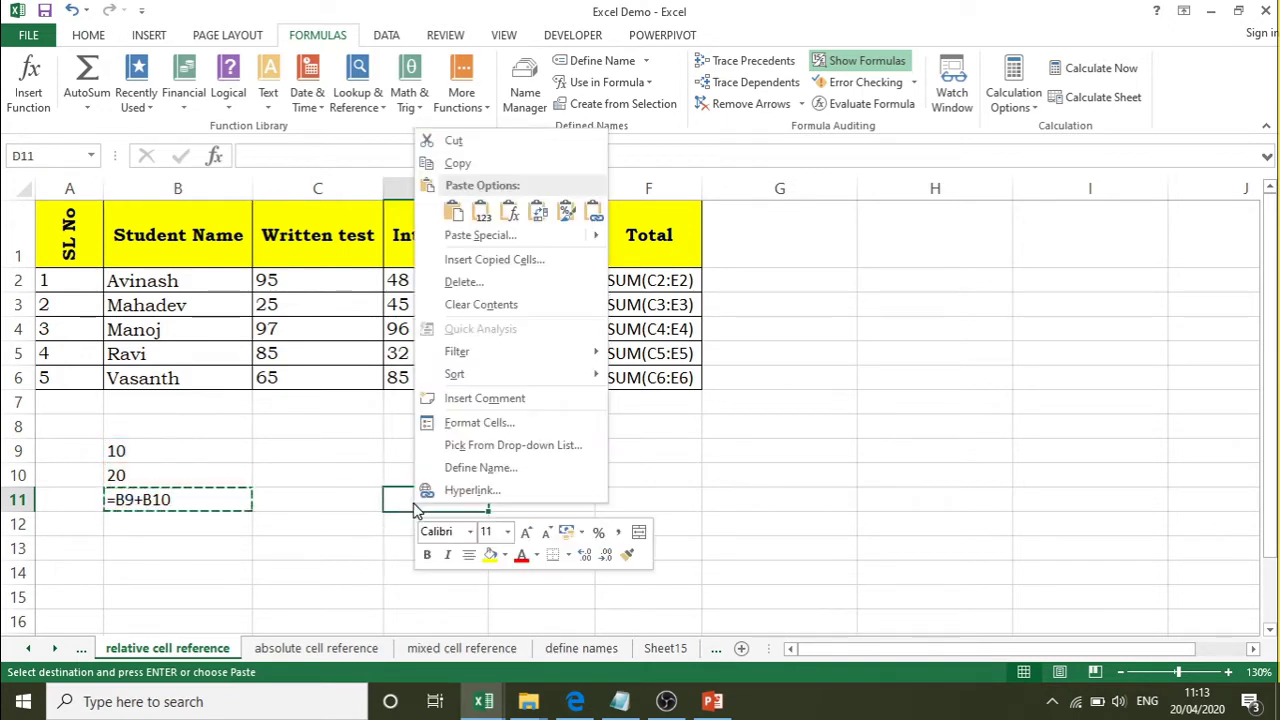
click(453, 211)
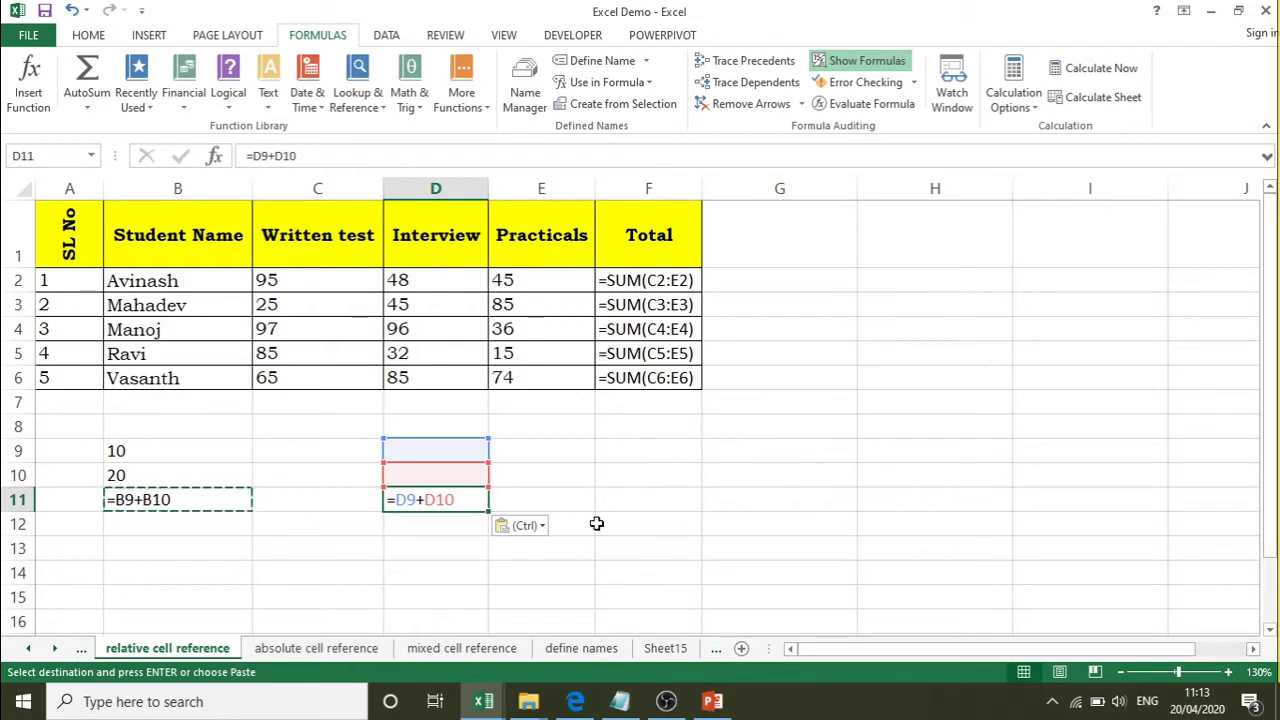
key(Escape)
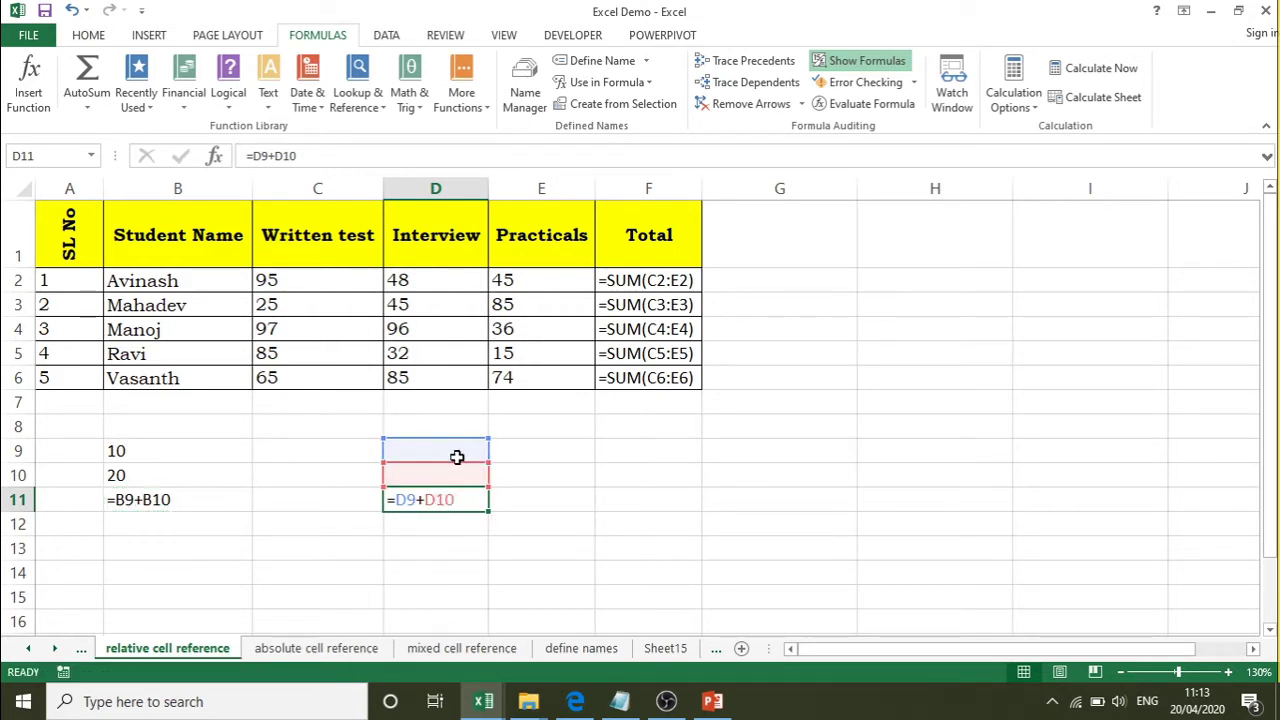
click(215, 496)
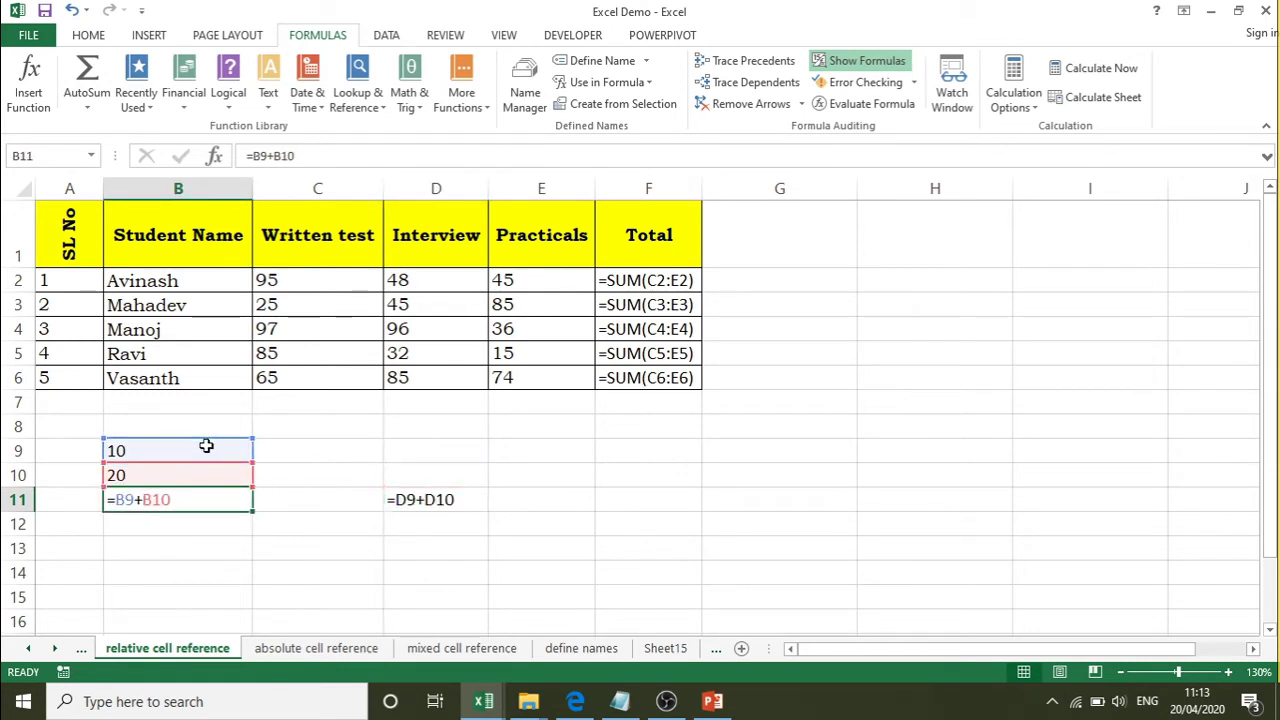
click(454, 497)
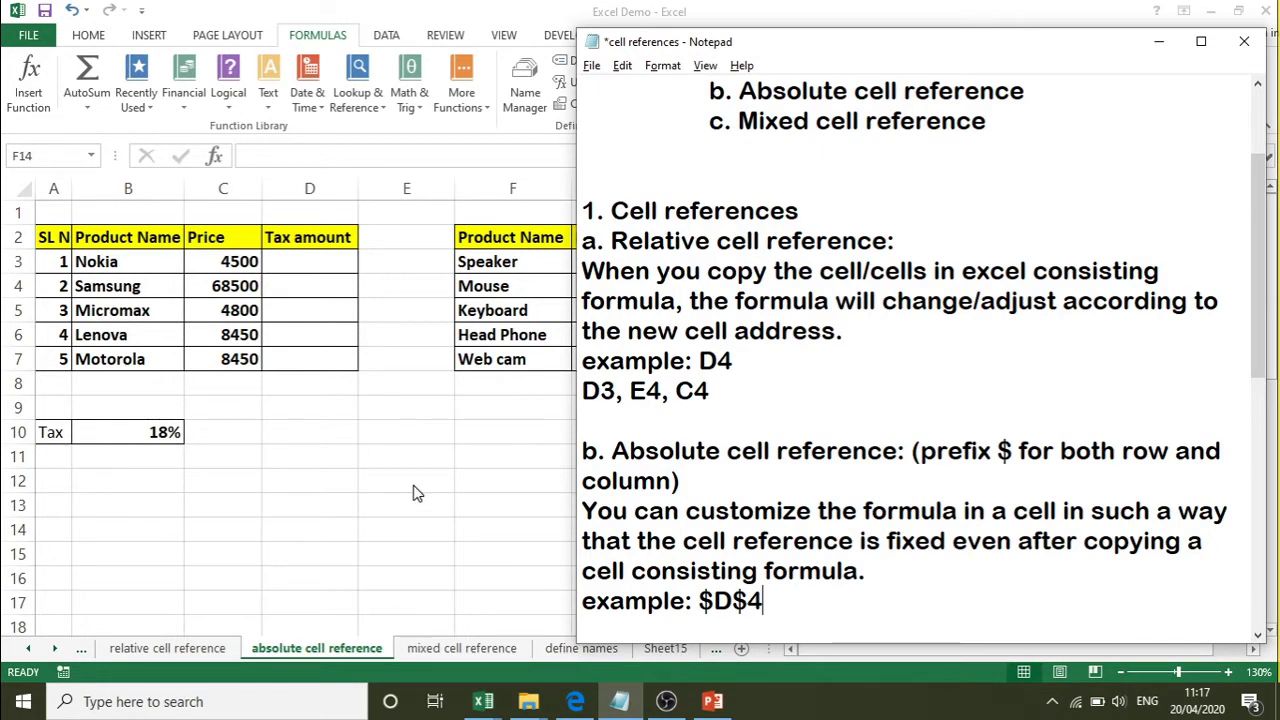
Step: Switch to the Excel workbook and calculate Nokia's tax amount in D3 with the formula =C3*B10
key(alt+Tab)
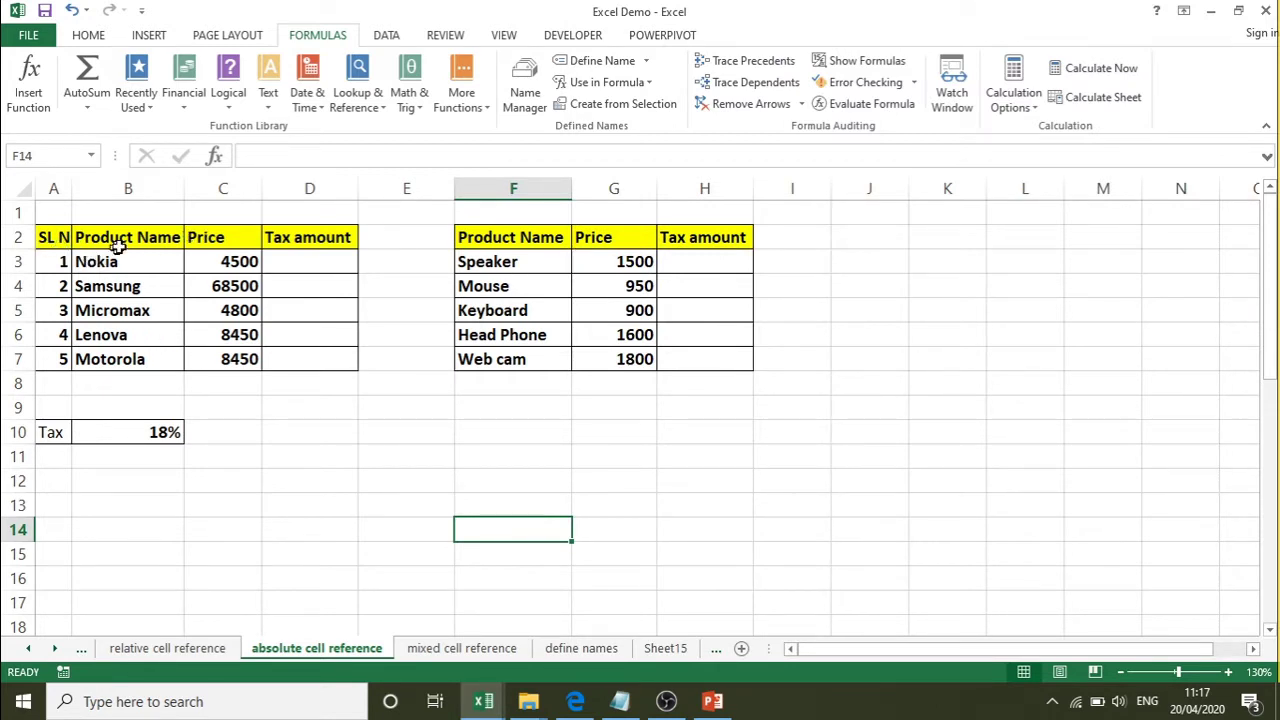
click(309, 261)
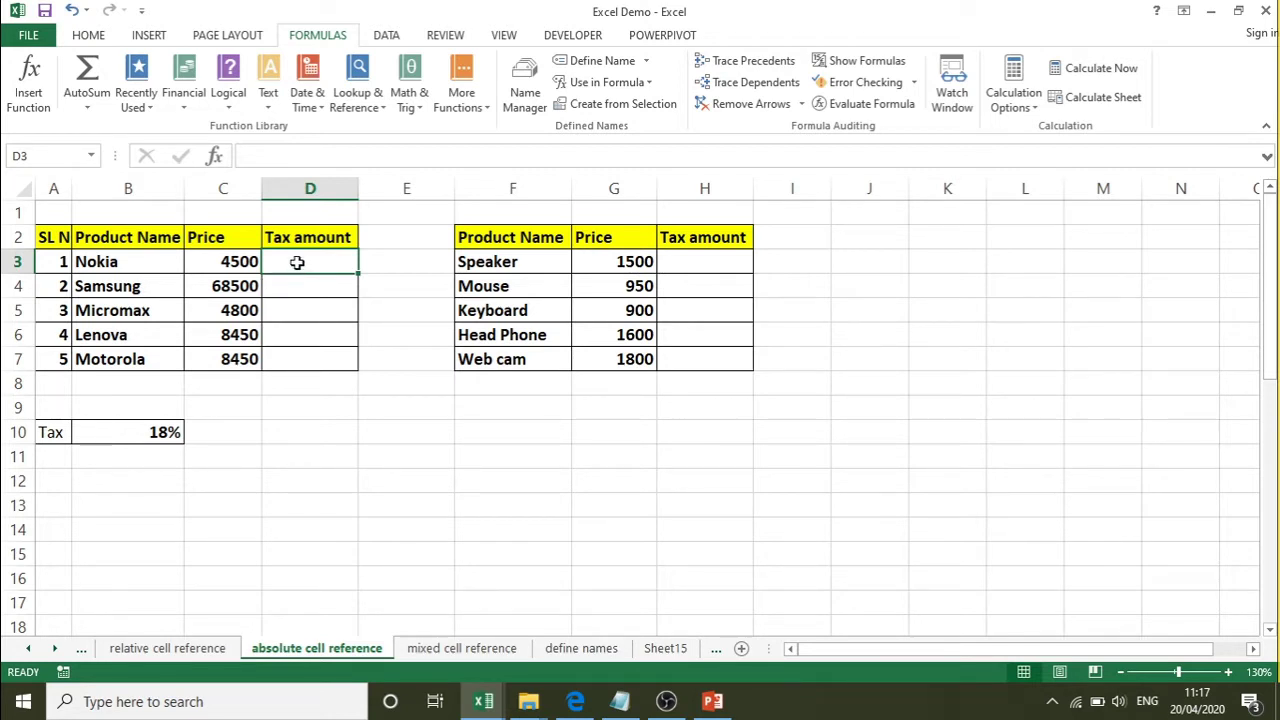
text(=)
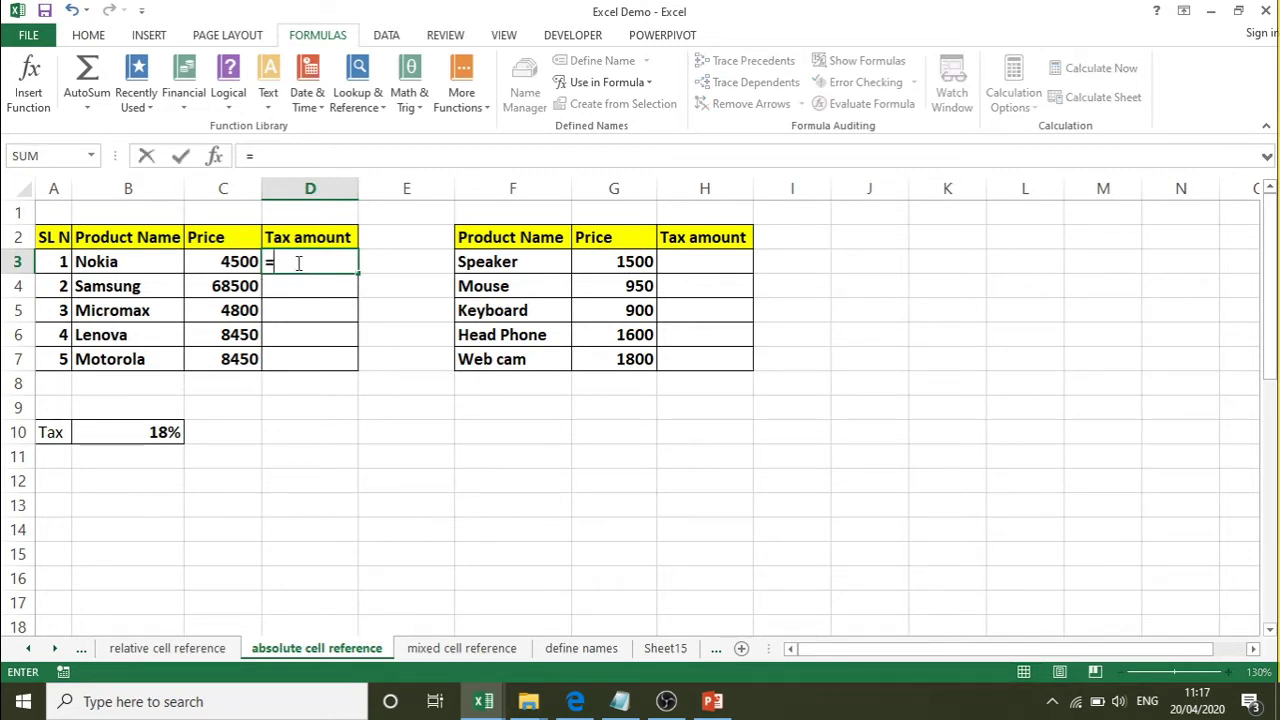
click(230, 262)
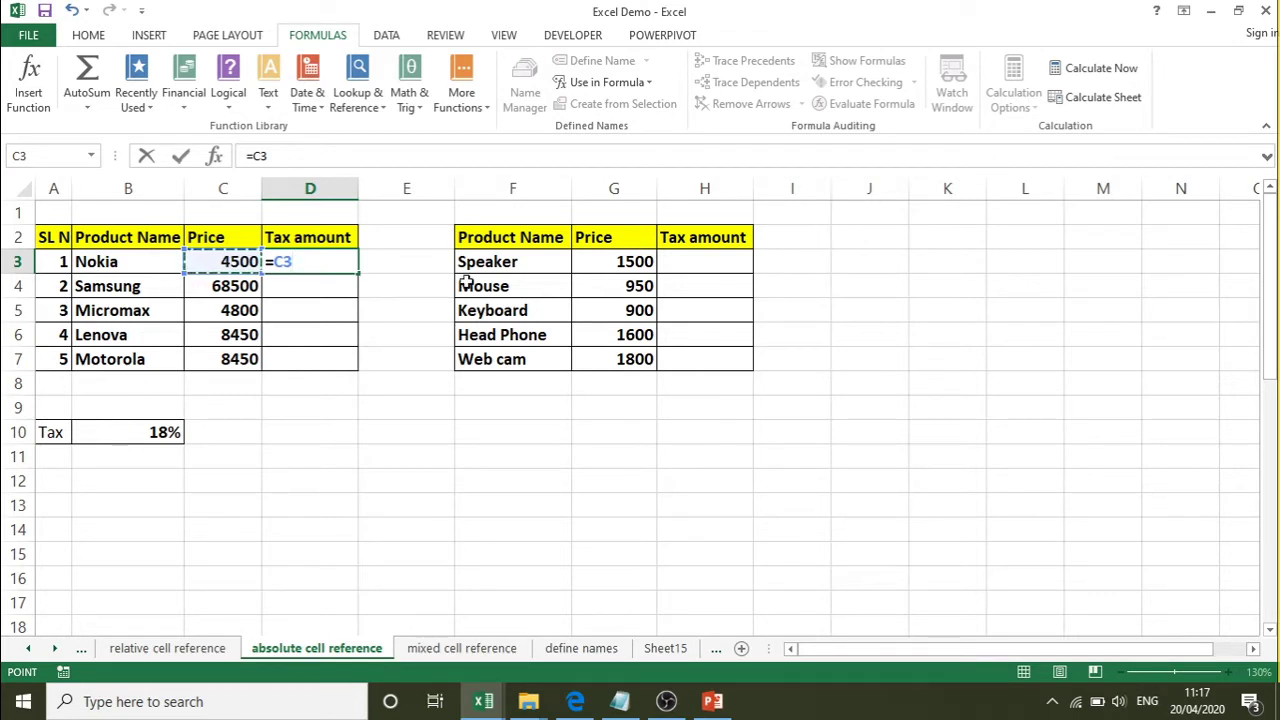
text(*)
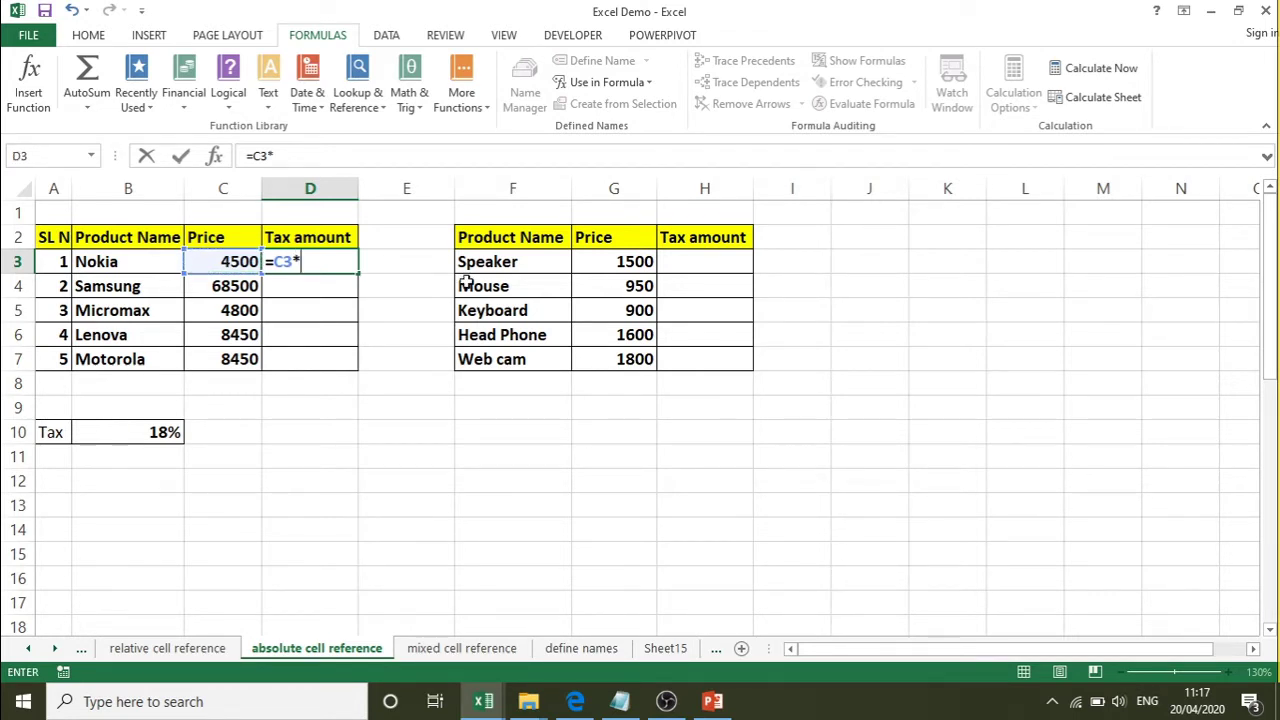
click(158, 432)
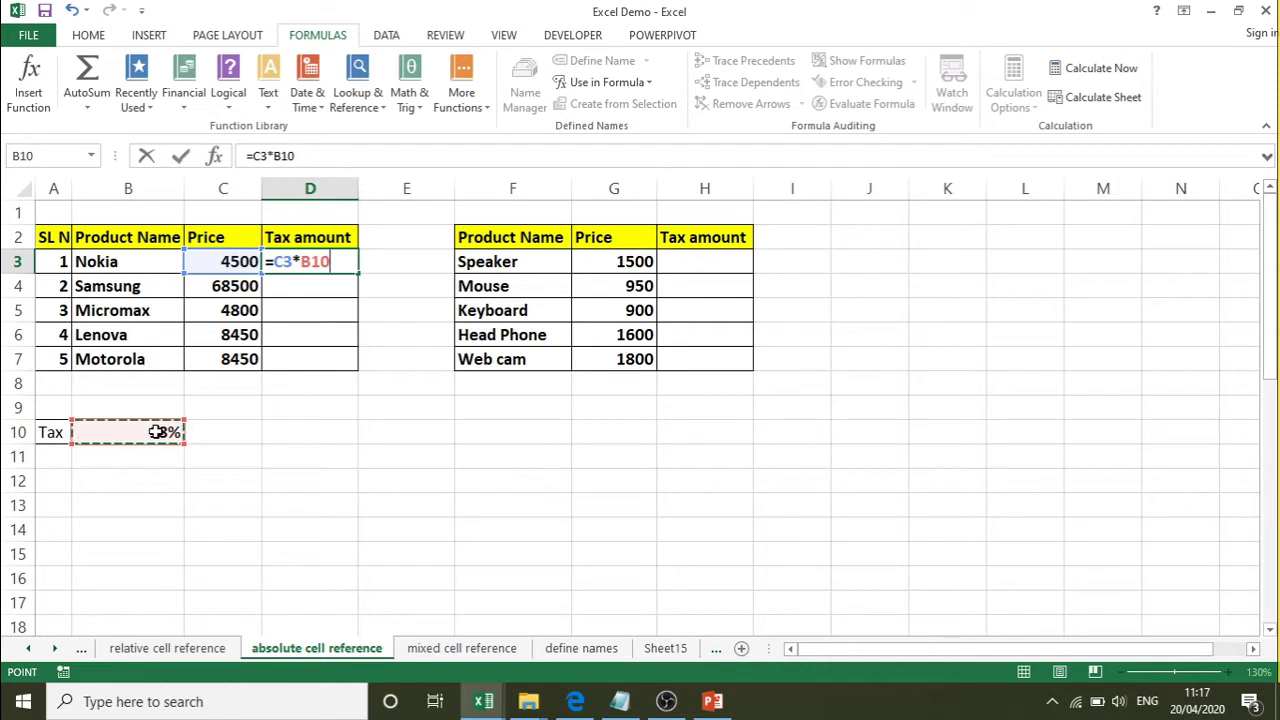
key(Return)
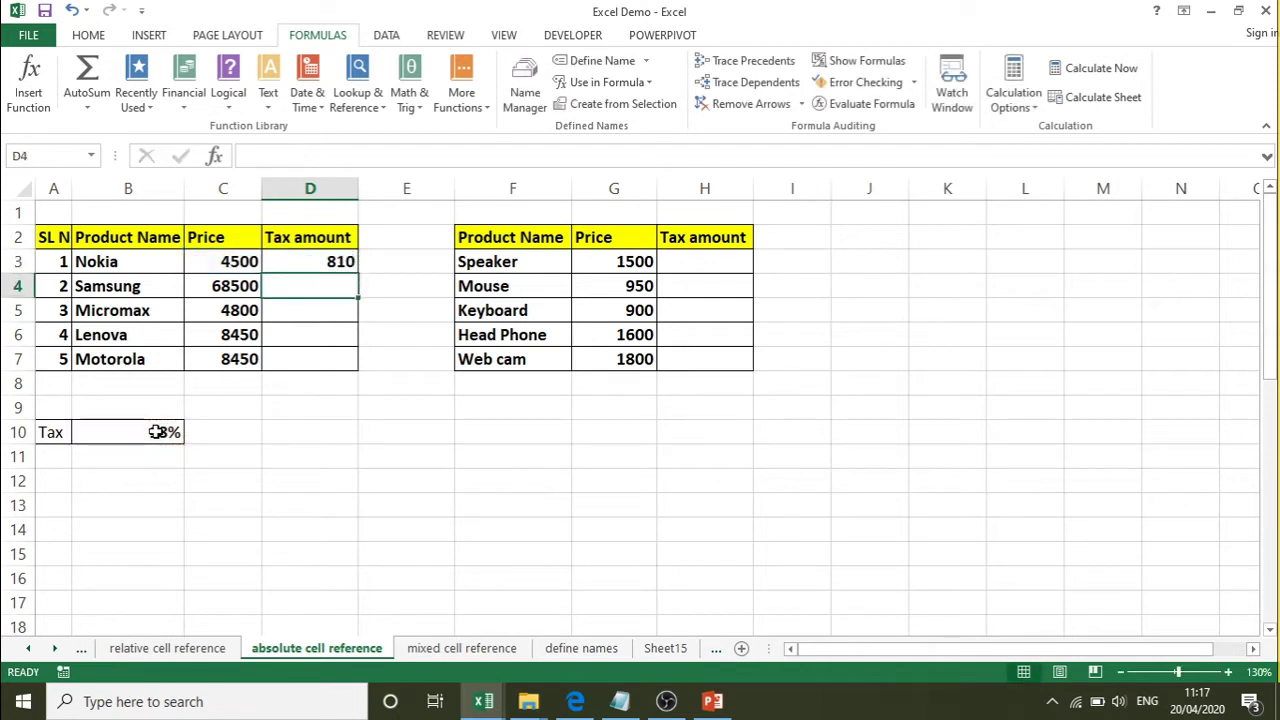
Step: Fill the D3 tax formula down to D7 and inspect the copied formula in D4
click(315, 261)
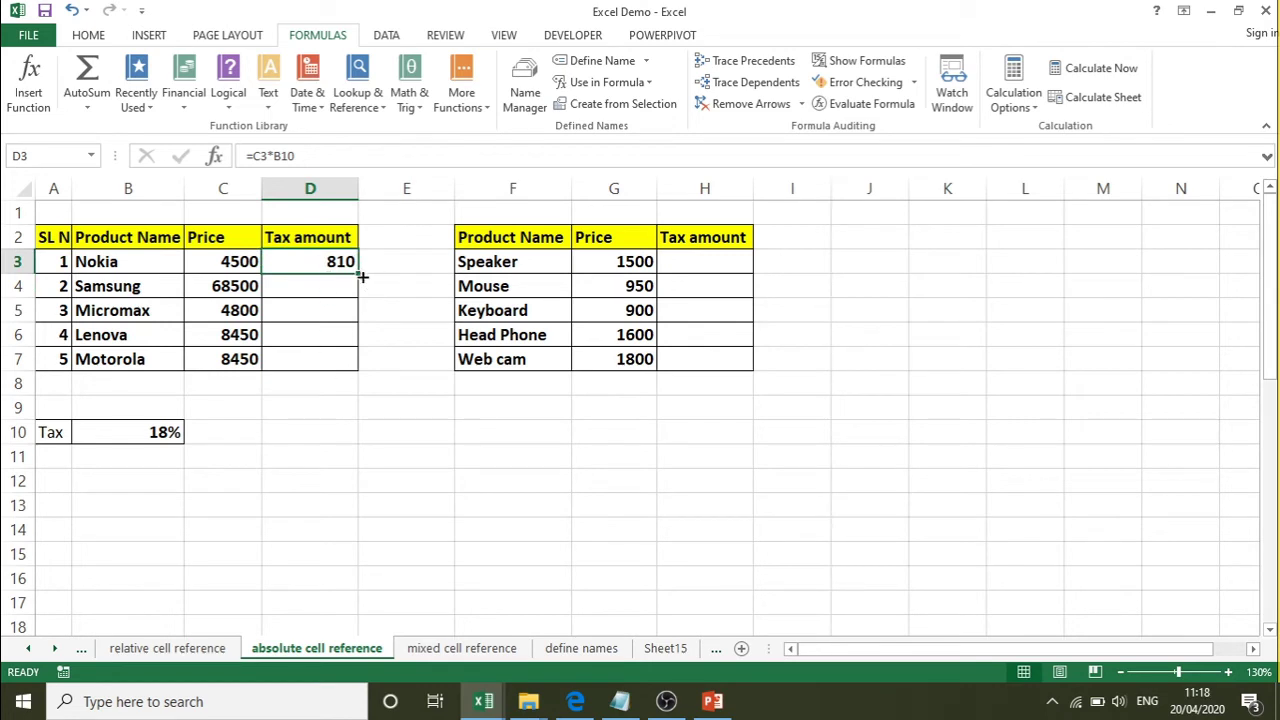
drag(358, 274, 353, 362)
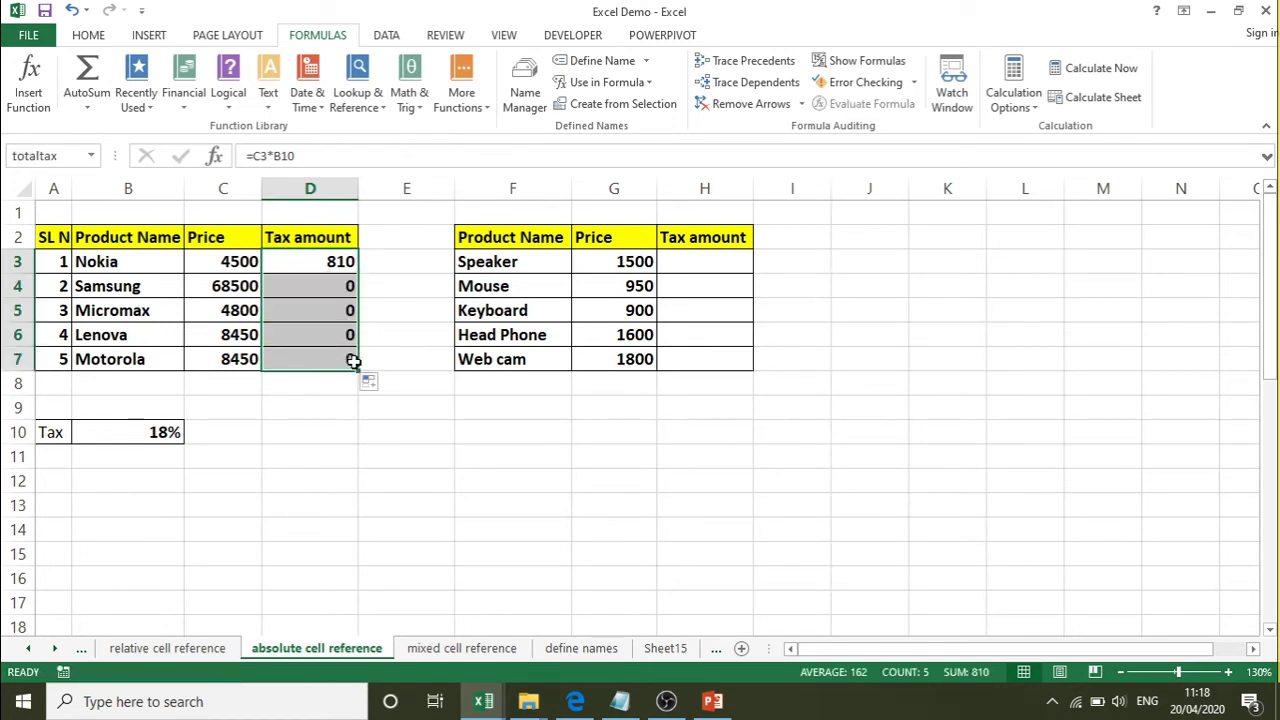
click(328, 287)
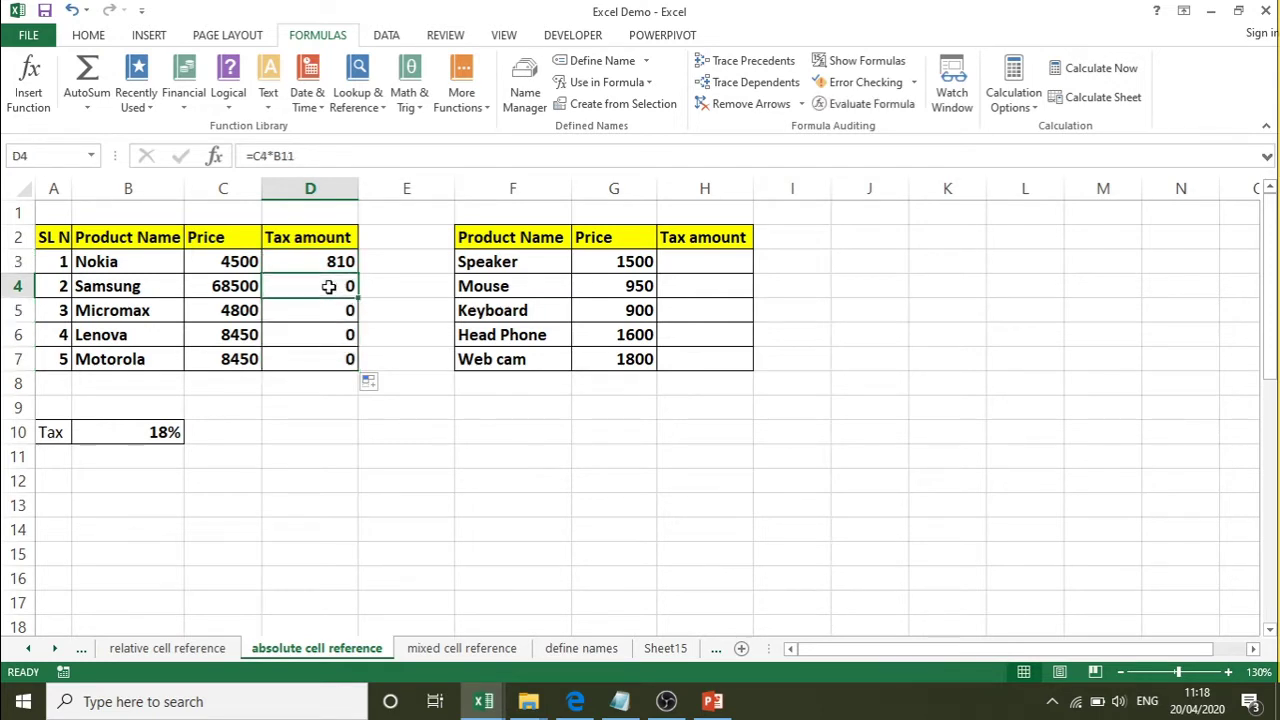
double_click(328, 287)
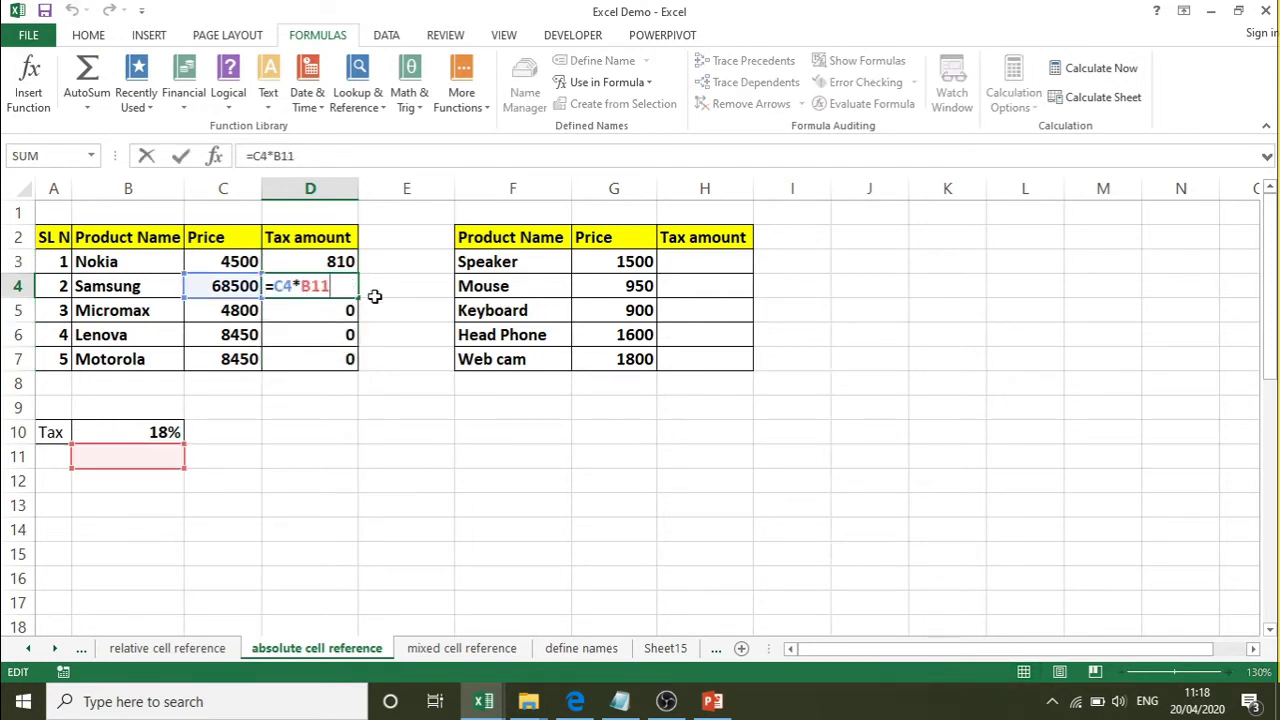
key(Escape)
Step: Turn formula display on, compare the cell references in the Tax amount cells from D3 to D7, and turn it off again
key(ctrl+grave)
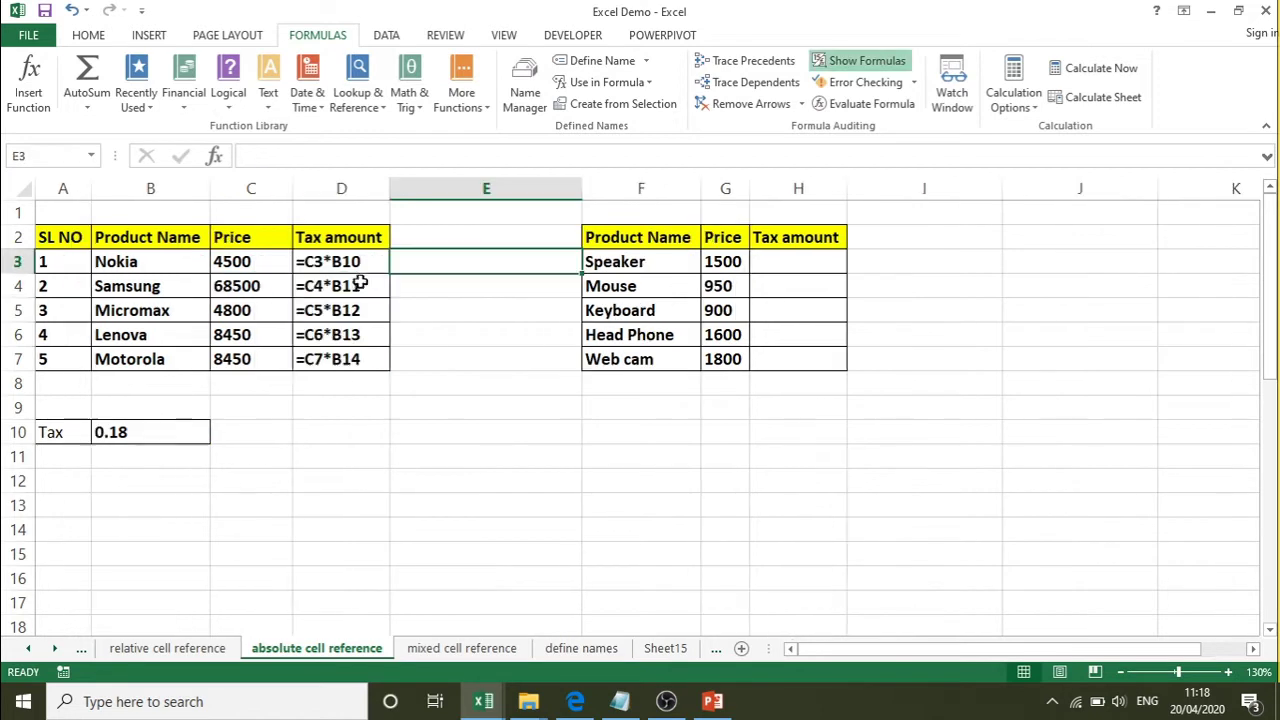
click(371, 265)
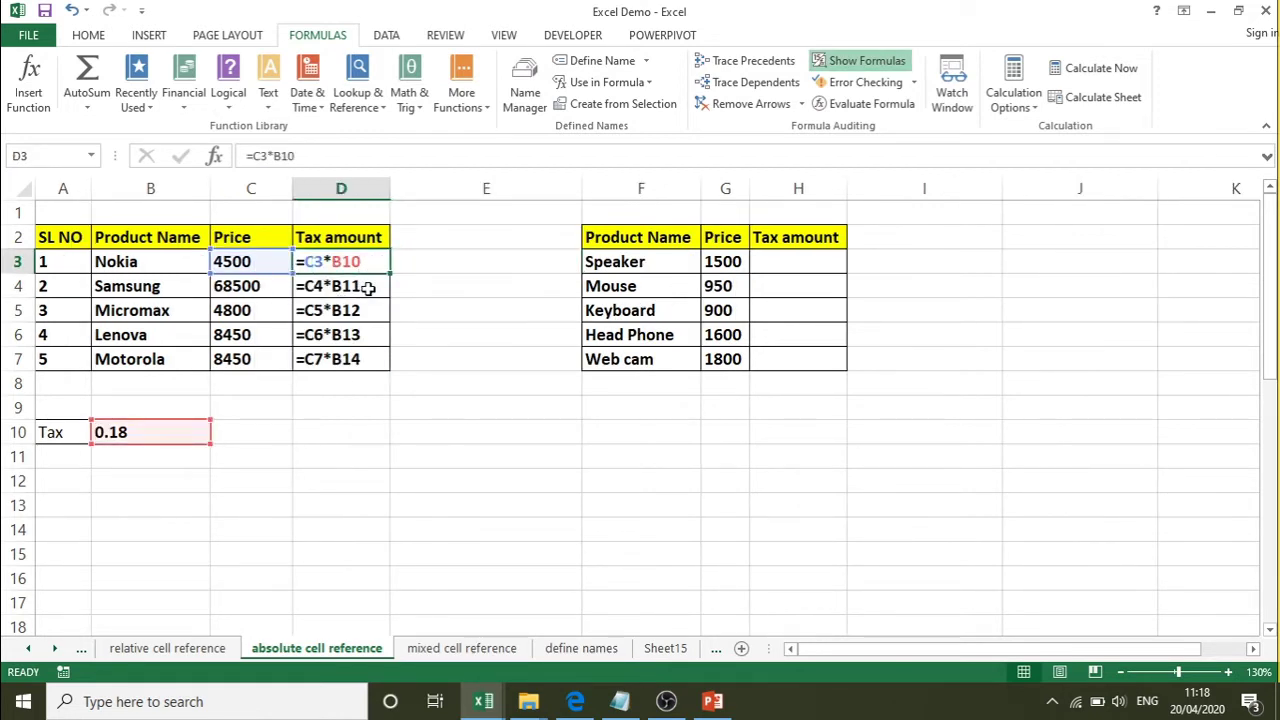
click(369, 288)
click(372, 318)
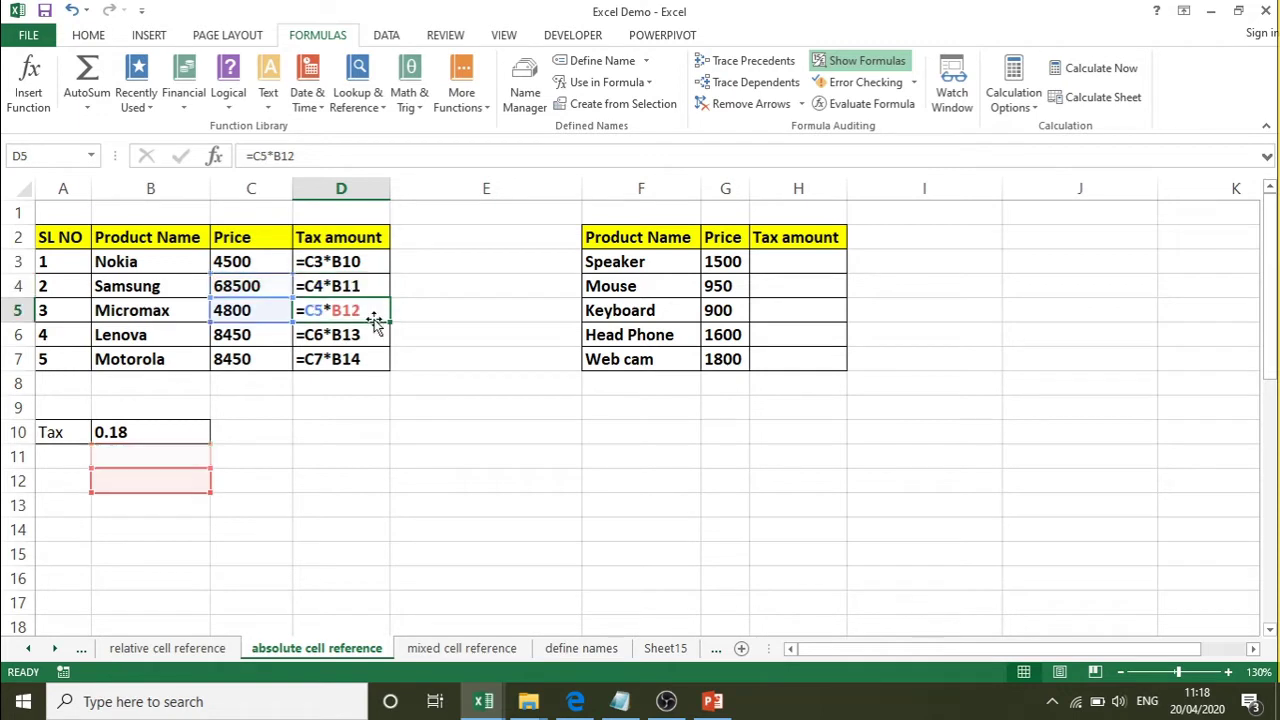
click(371, 337)
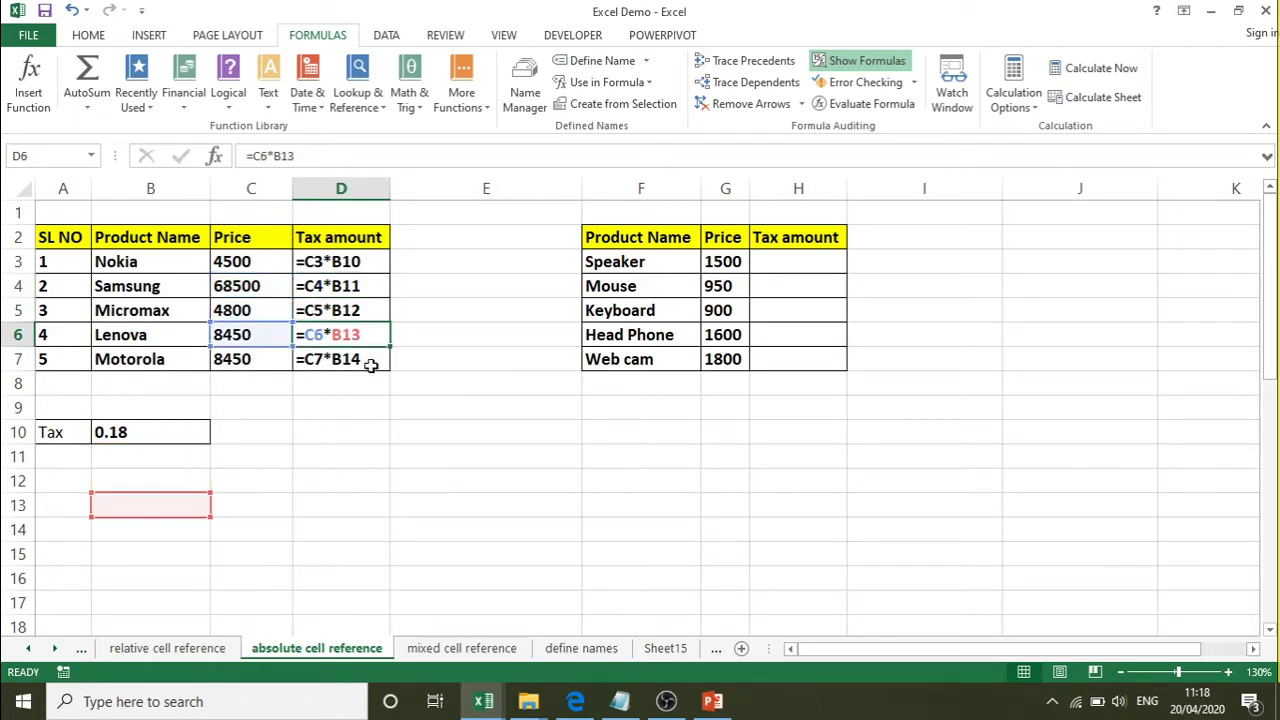
click(371, 366)
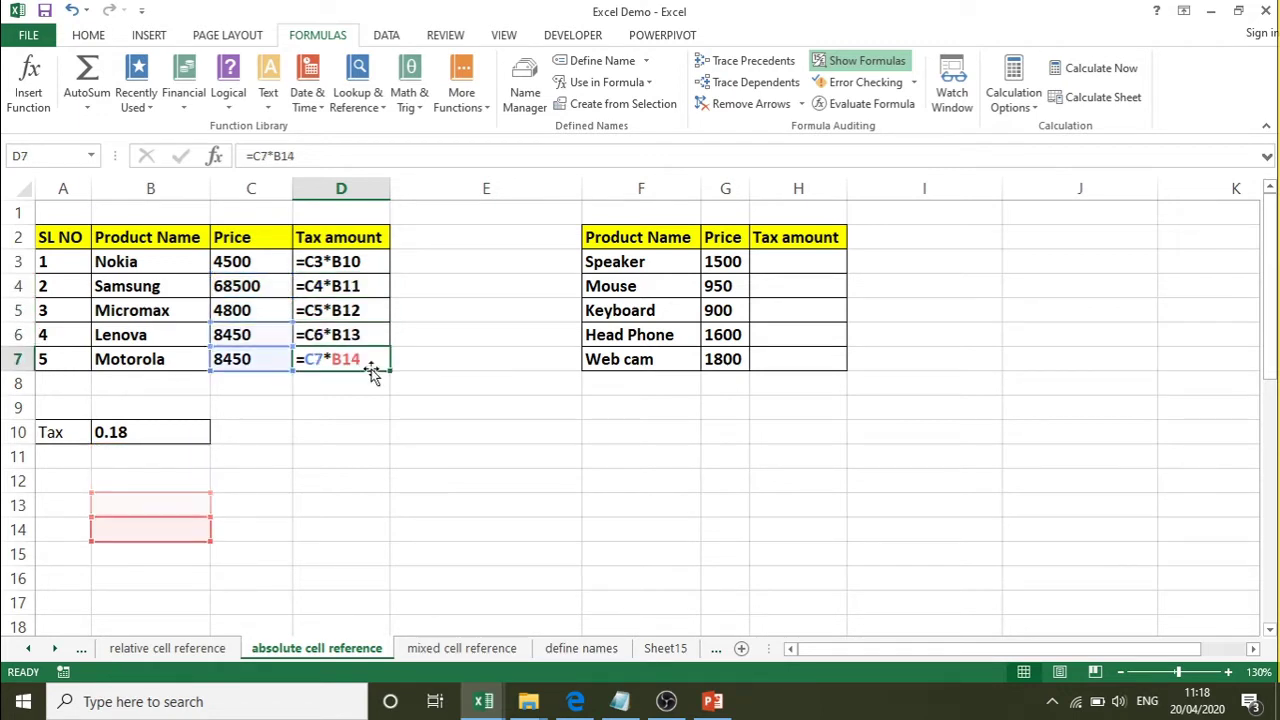
click(308, 265)
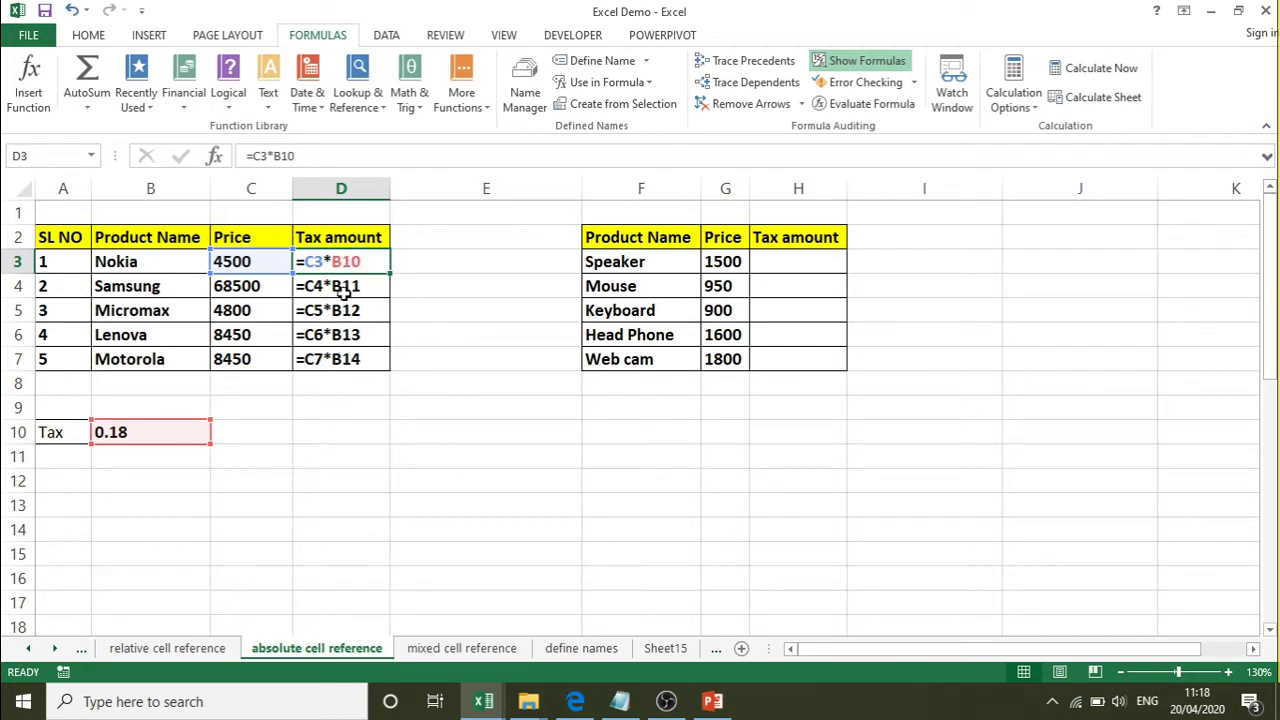
click(345, 287)
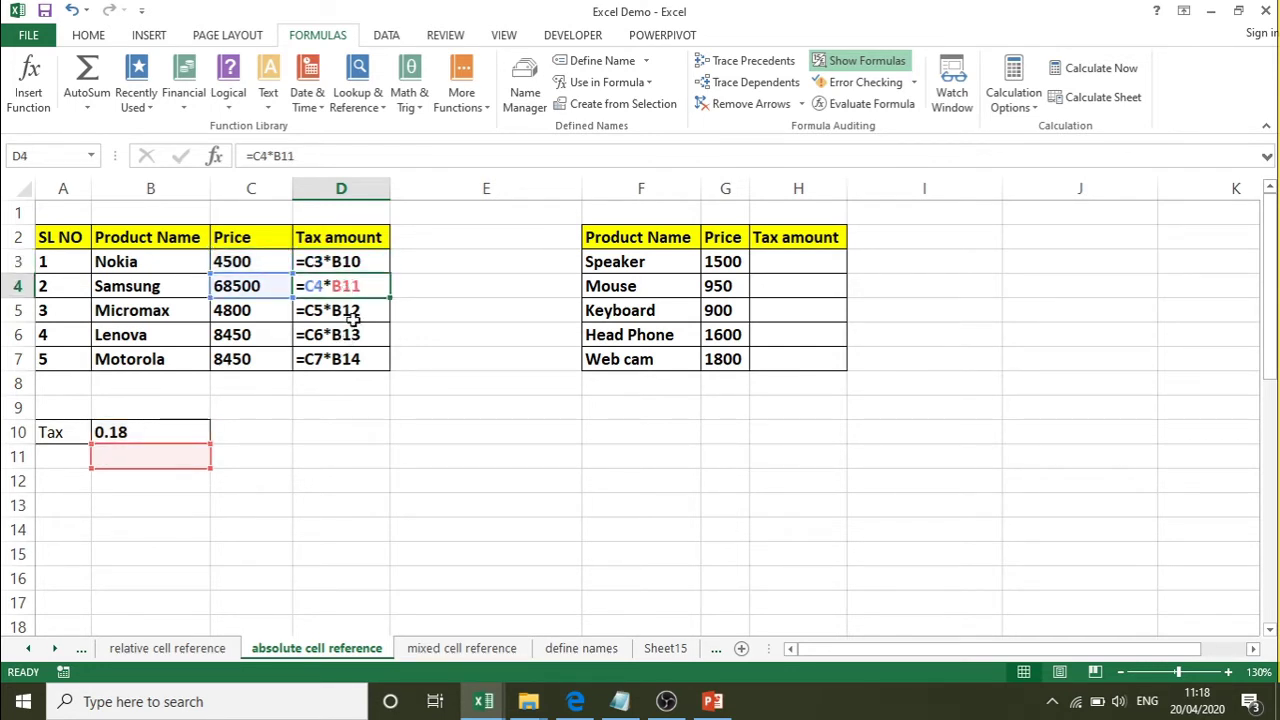
click(353, 316)
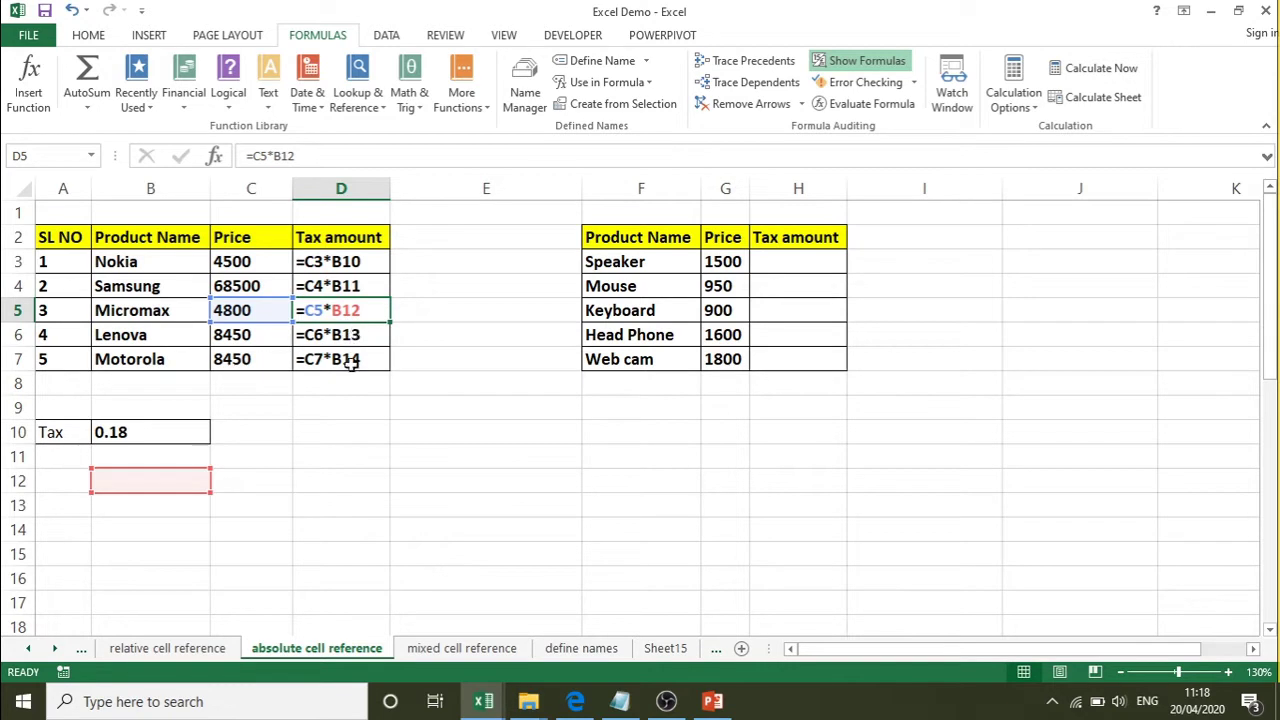
click(360, 261)
click(834, 61)
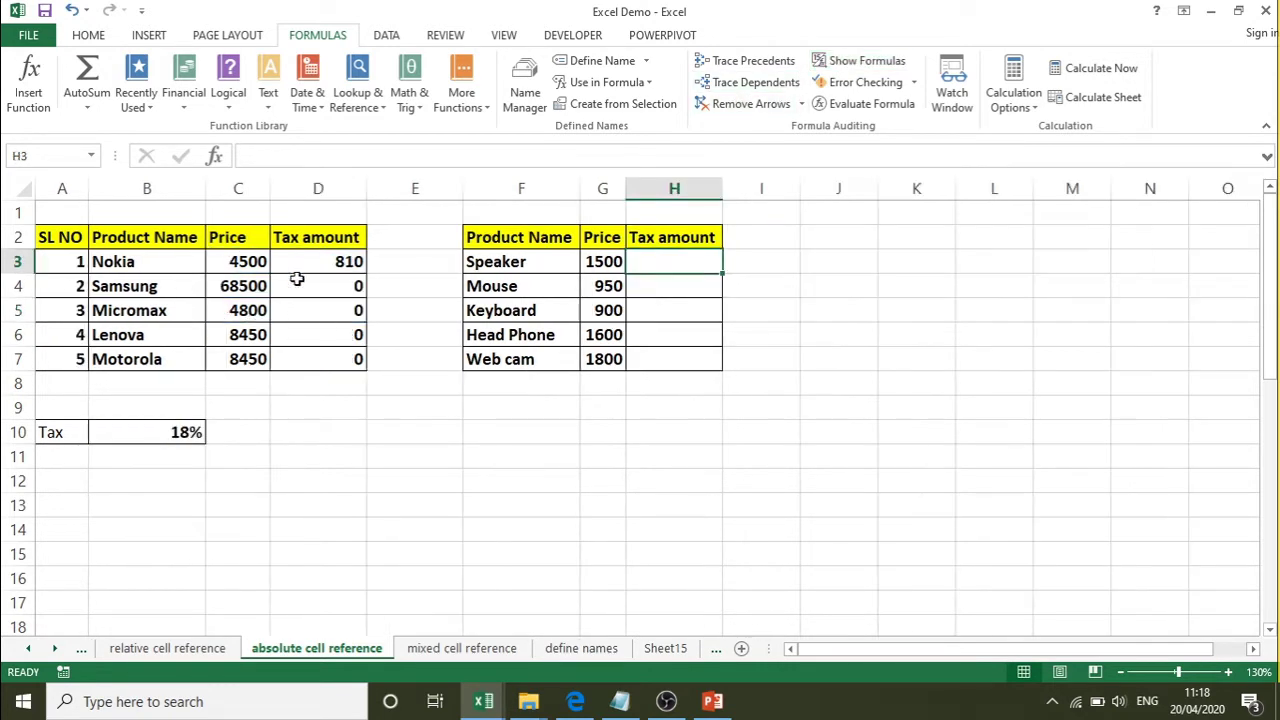
Step: Copy the D3 formula into H3 with a normal paste and check the pasted references by switching formula display on and off
right_click(306, 256)
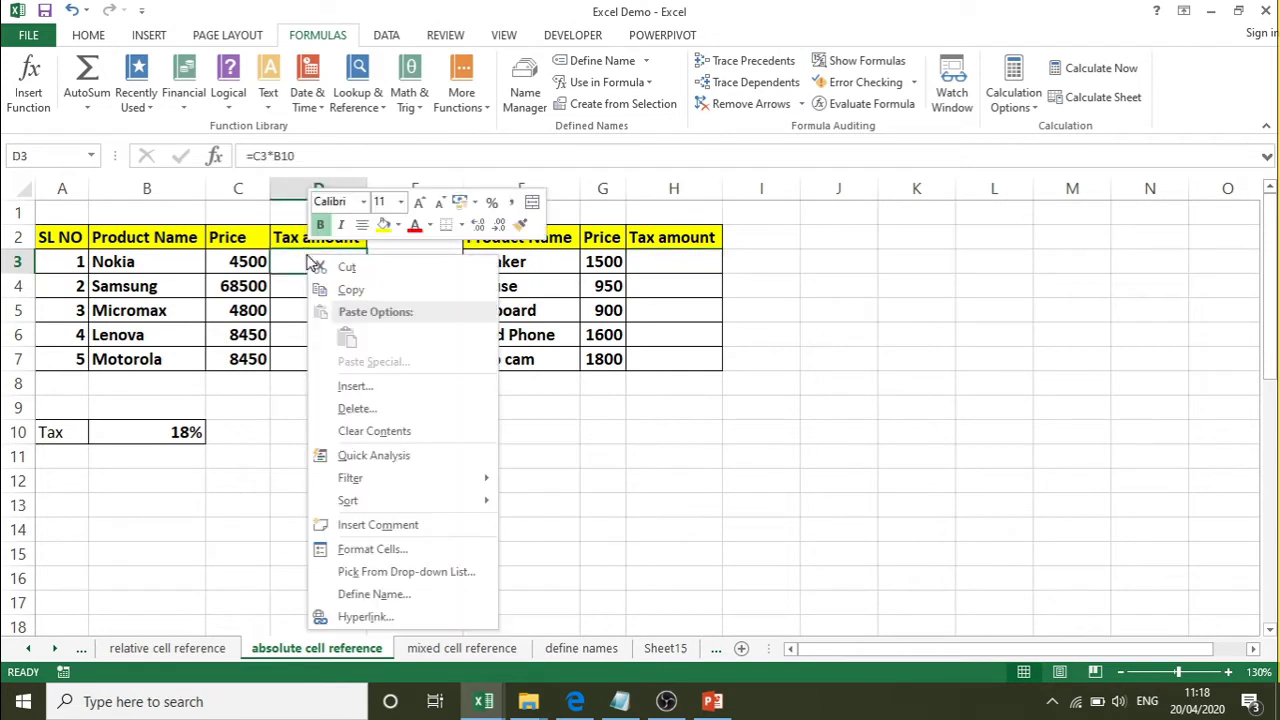
click(350, 290)
click(690, 265)
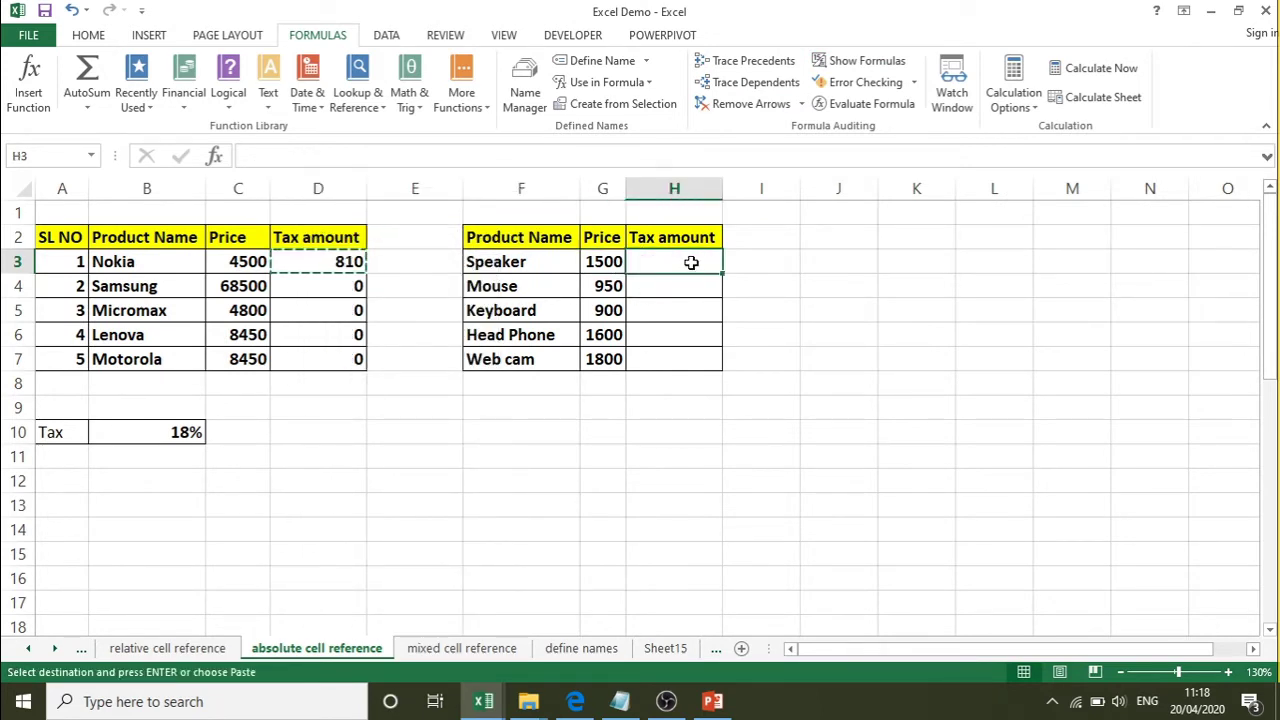
right_click(692, 265)
click(733, 346)
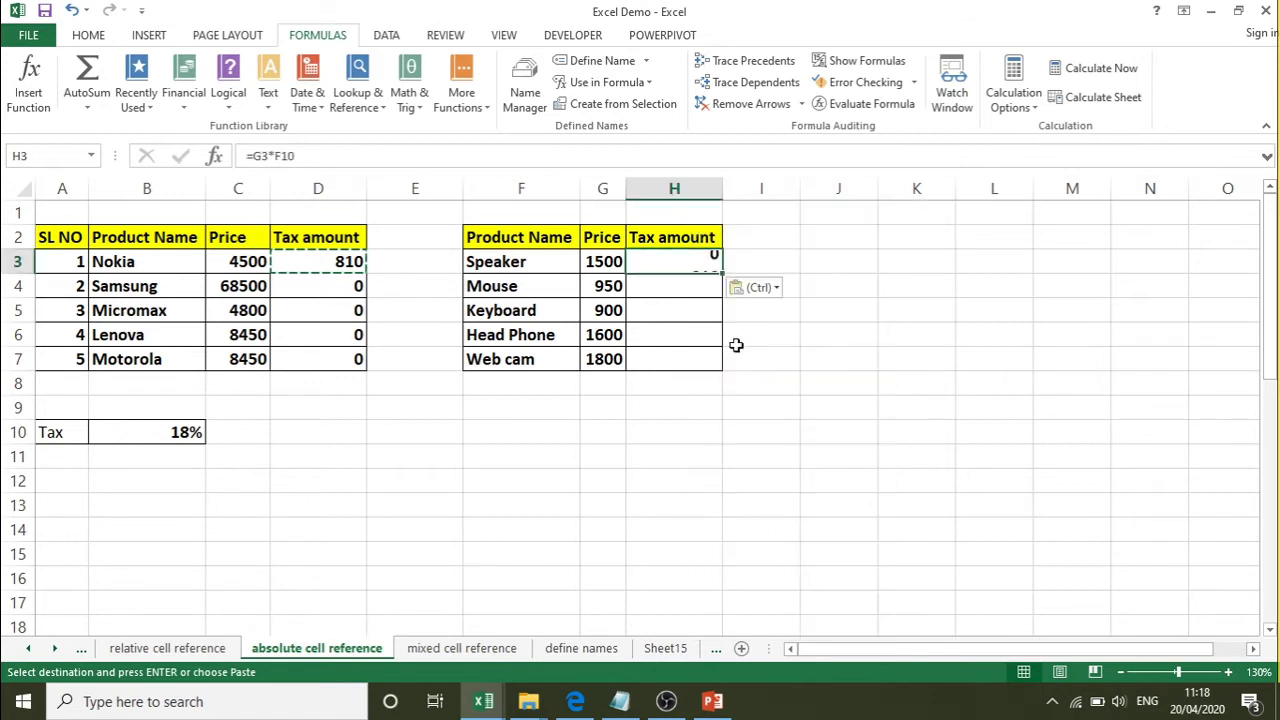
key(Escape)
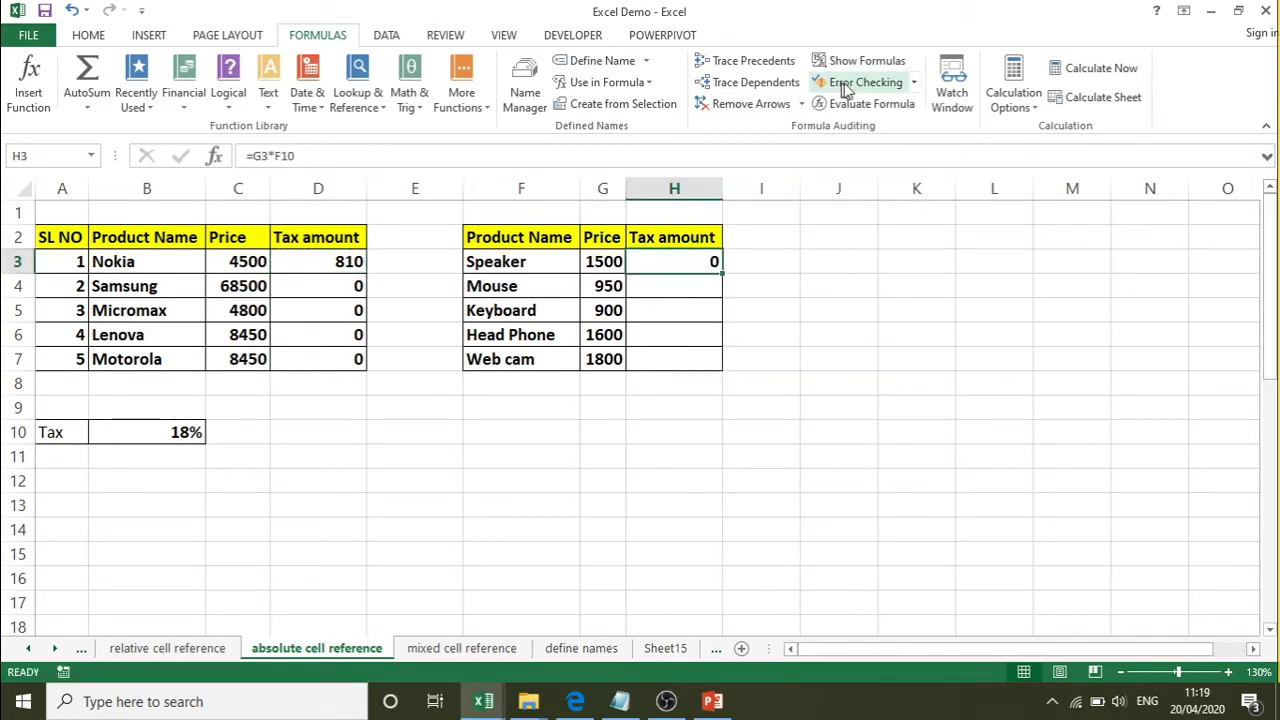
click(866, 62)
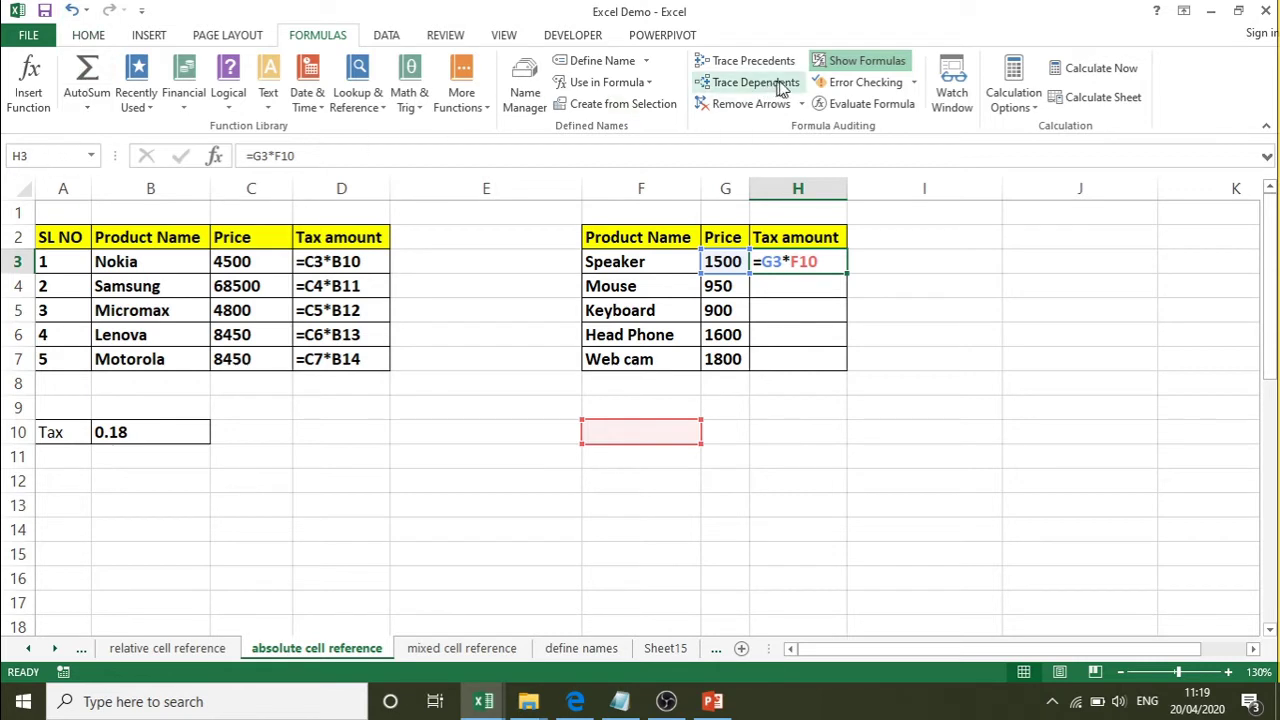
click(855, 60)
Step: Clear the Tax amount cells D3:D7 and H3:H7 in both product tables
click(293, 275)
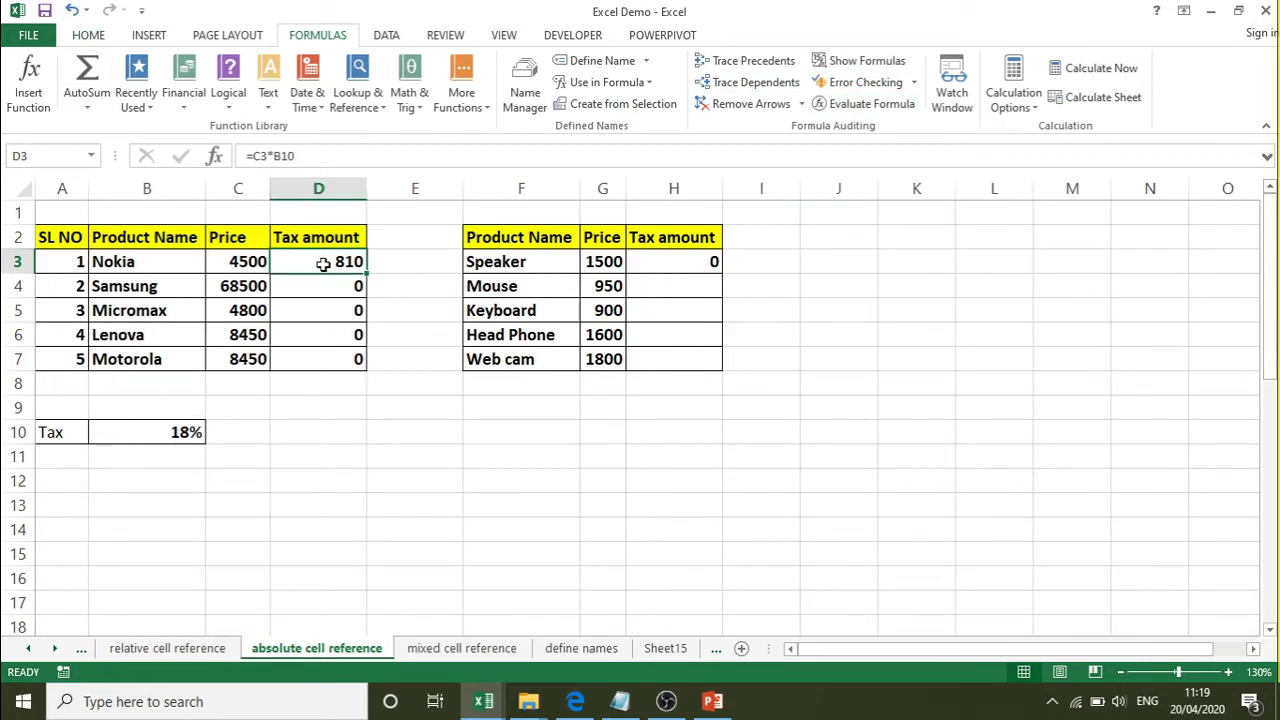
drag(323, 262, 312, 367)
key(Delete)
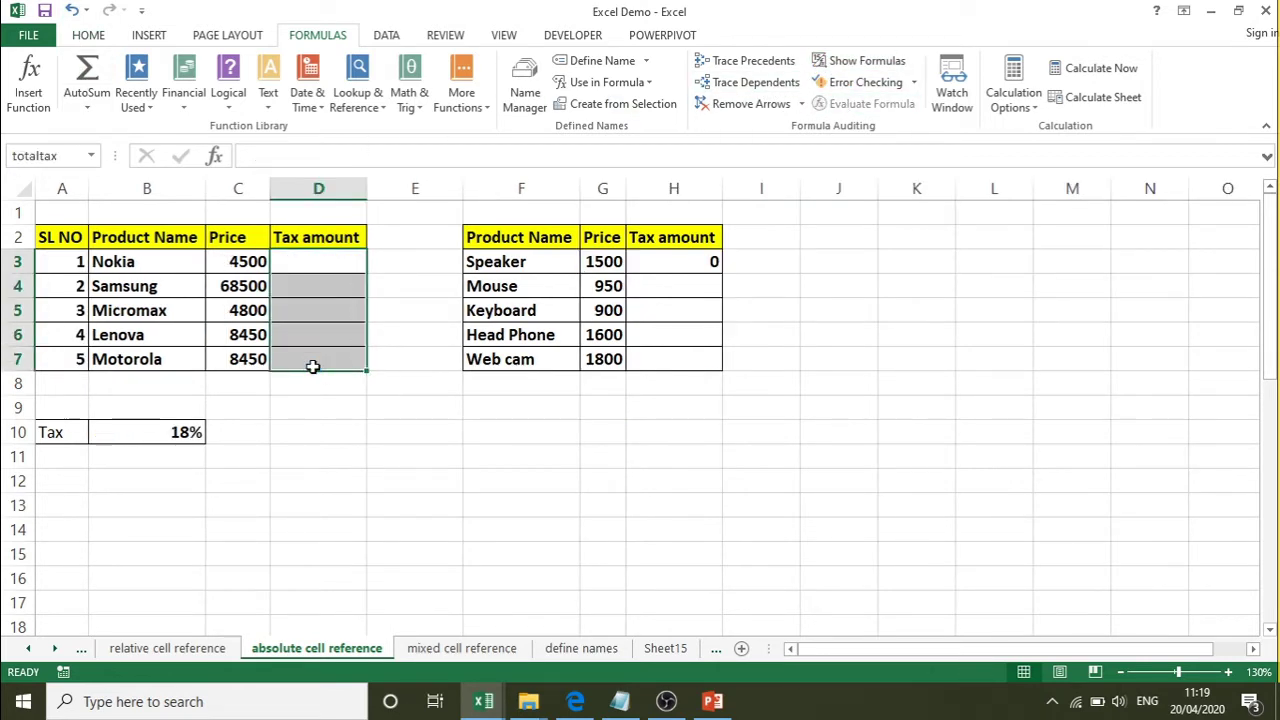
drag(708, 262, 709, 369)
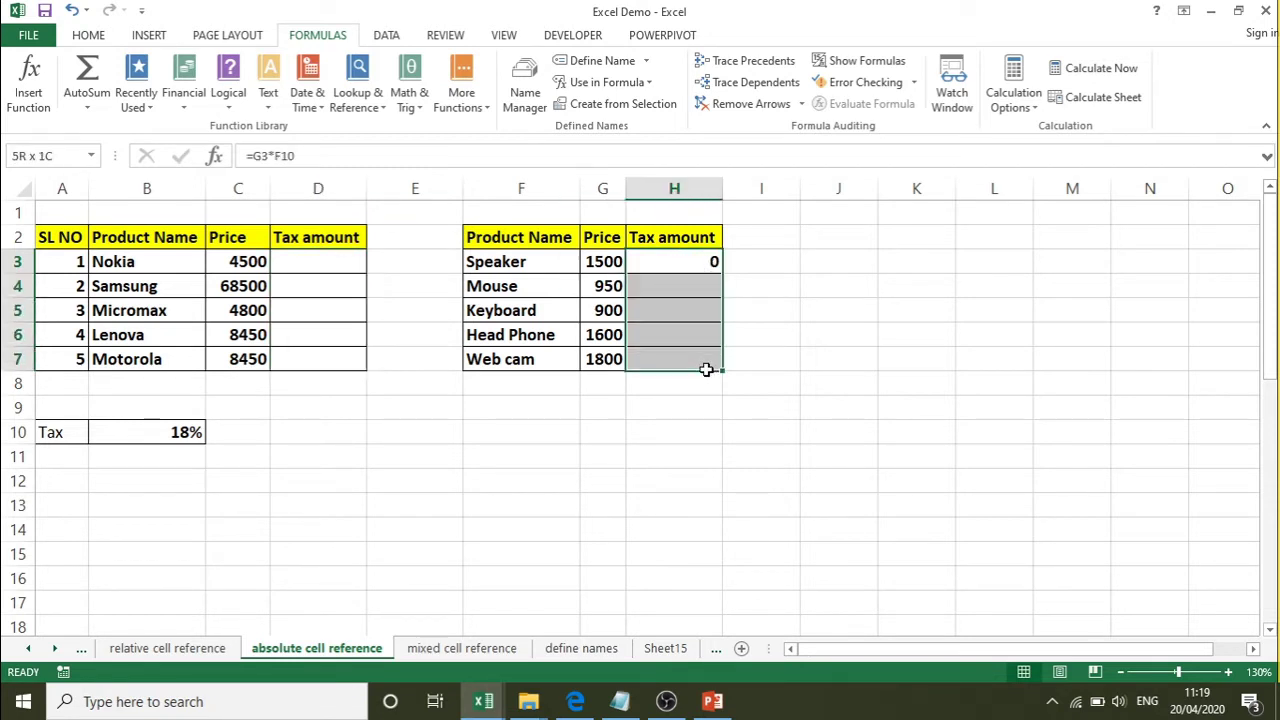
key(Delete)
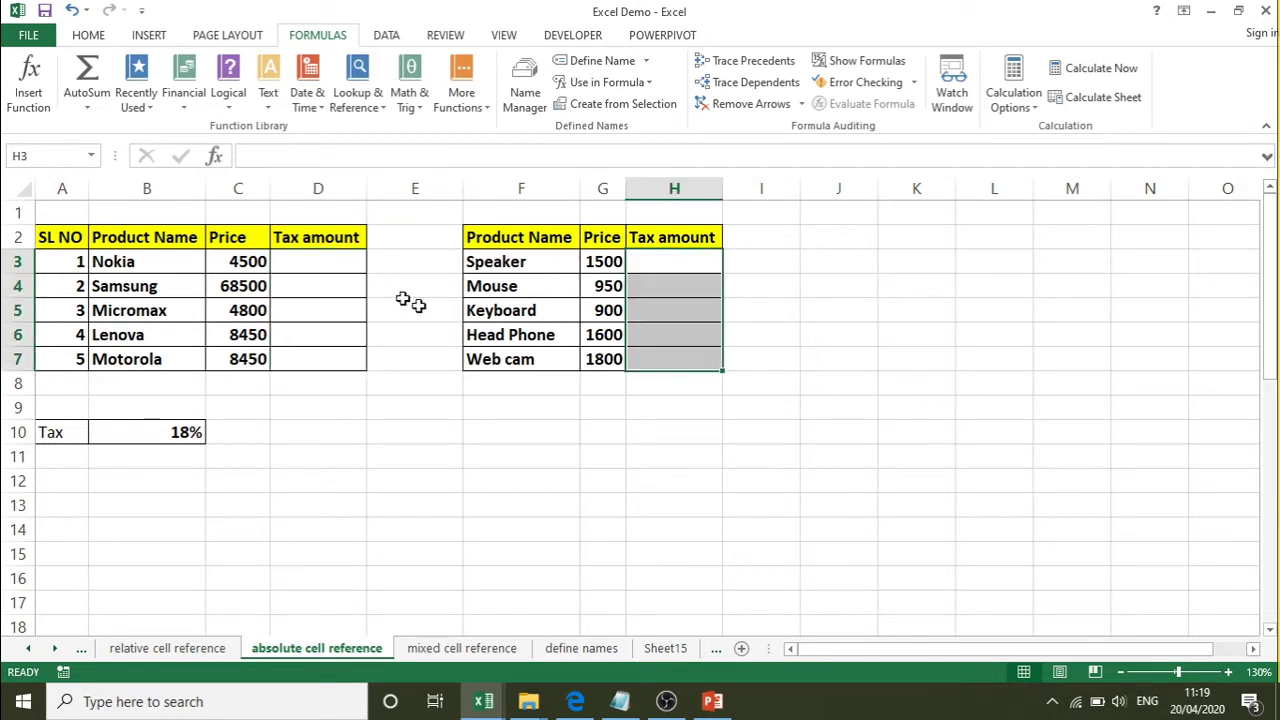
Step: Enter the tax formula =C3*$B$10 in D3 and fill it down to D7
click(341, 262)
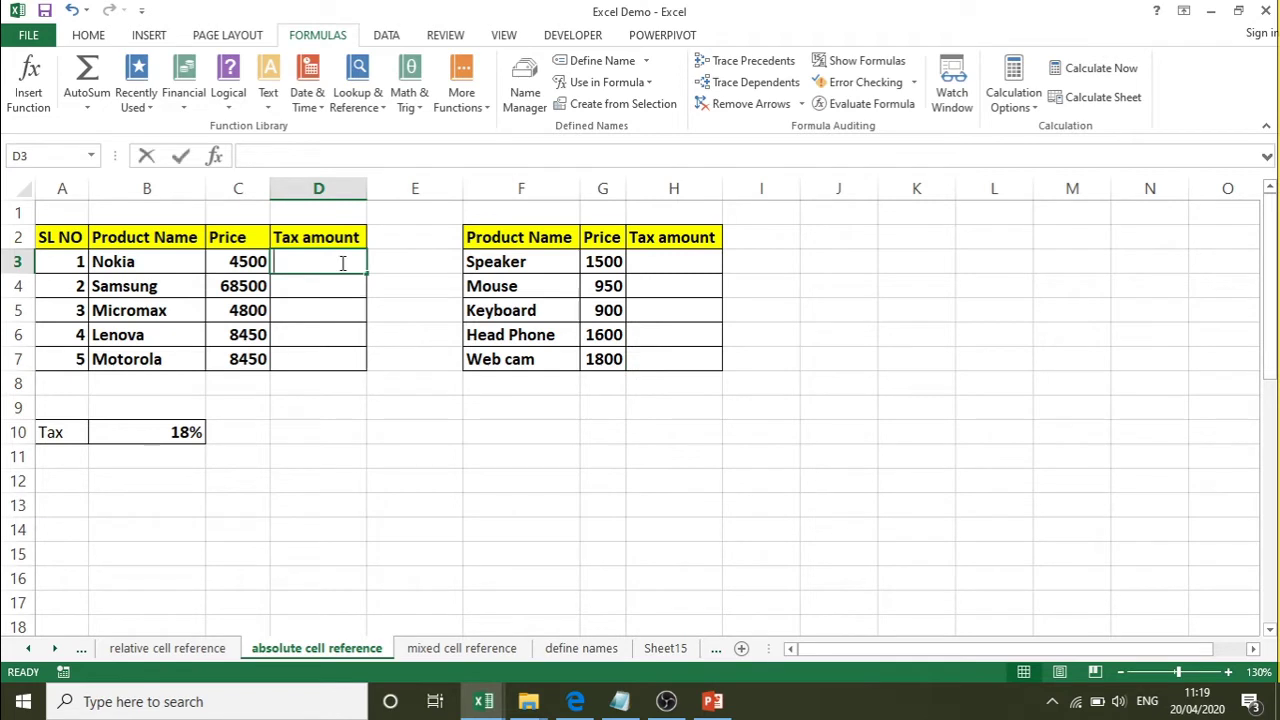
text(=)
click(224, 266)
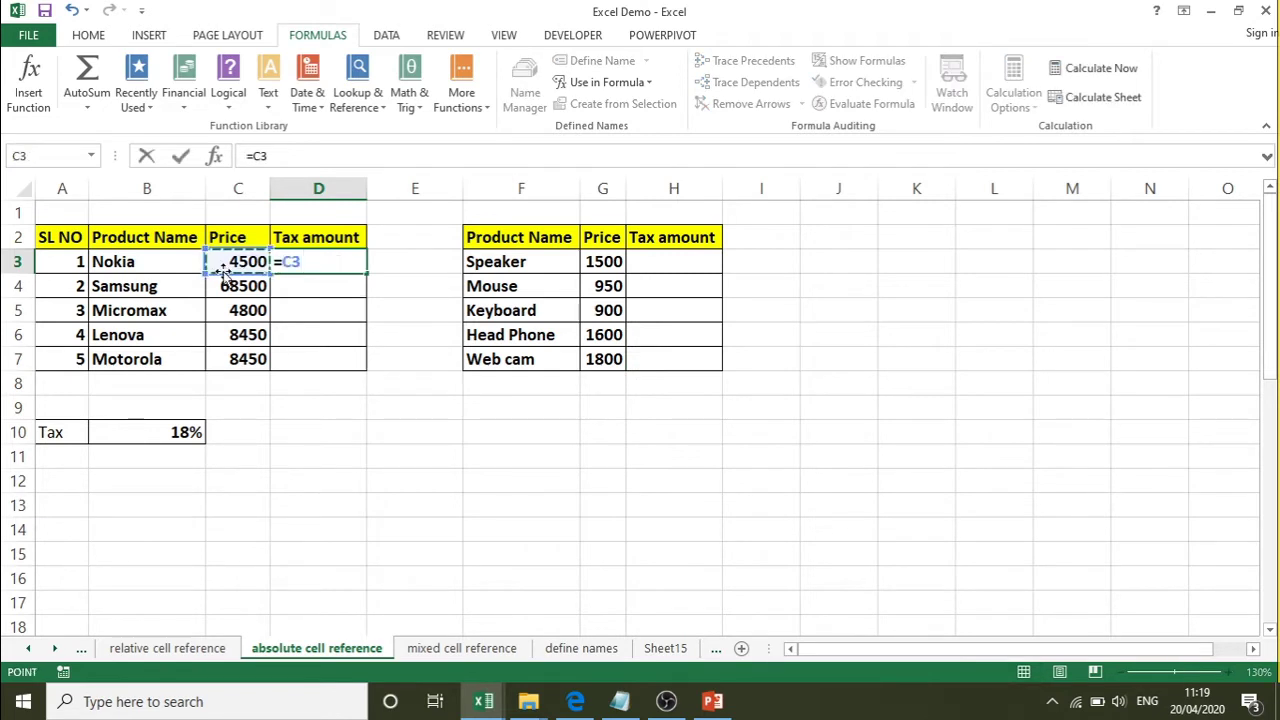
text(*)
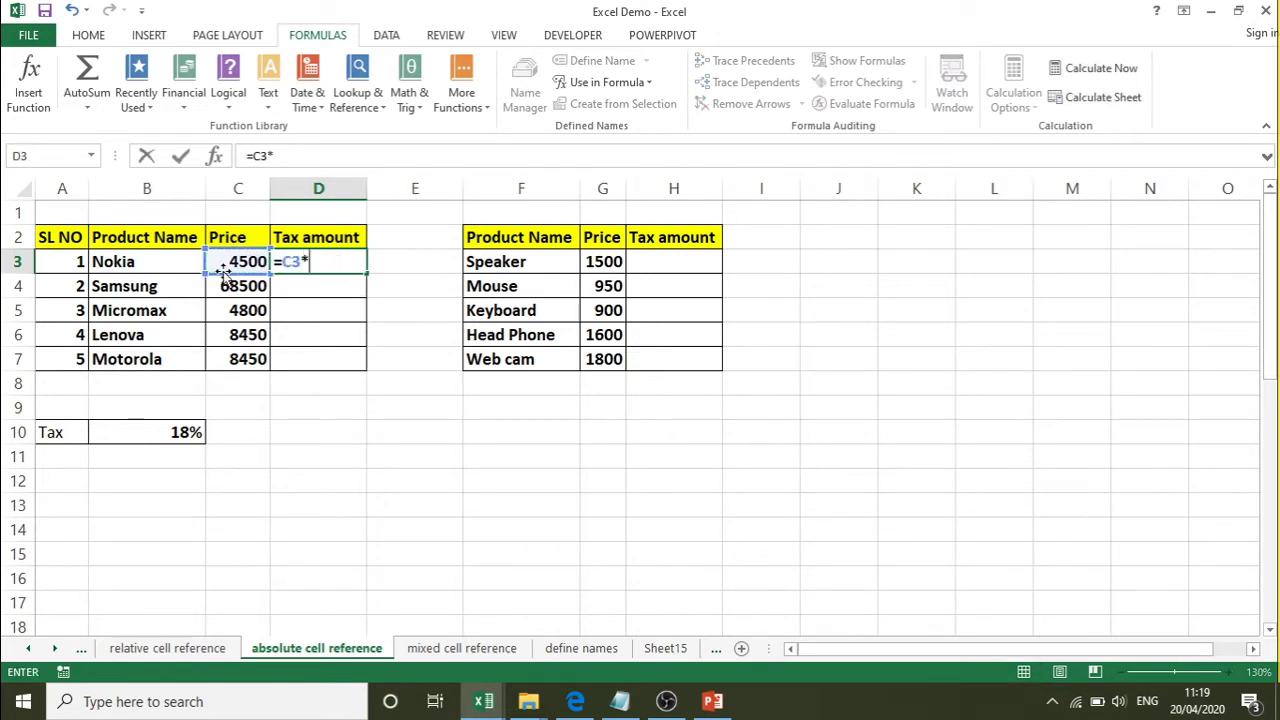
click(172, 431)
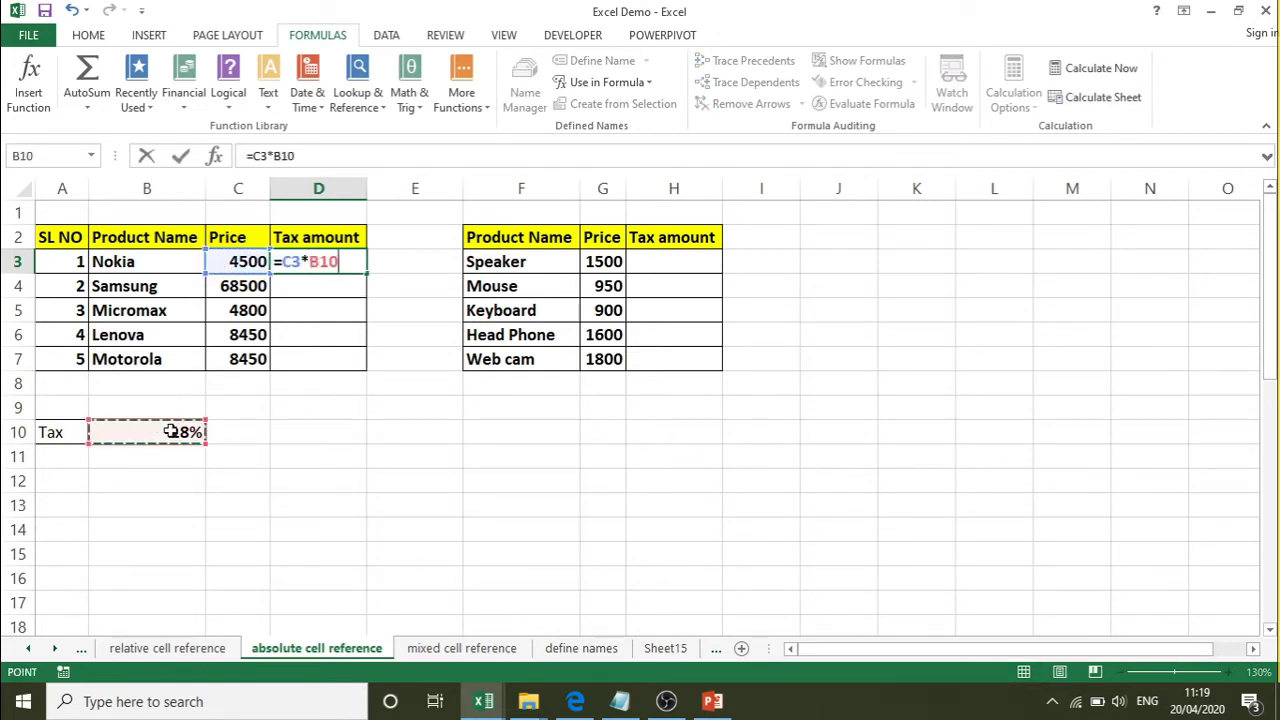
click(310, 262)
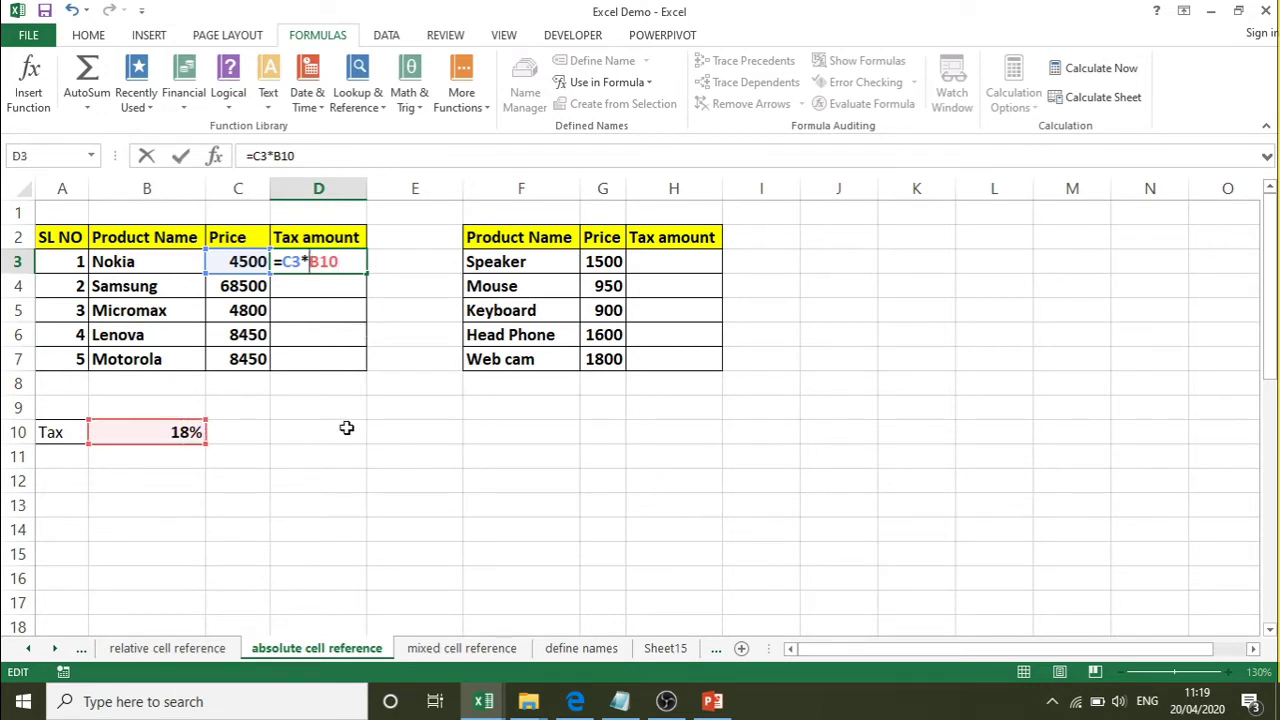
text($)
key(Right)
text($)
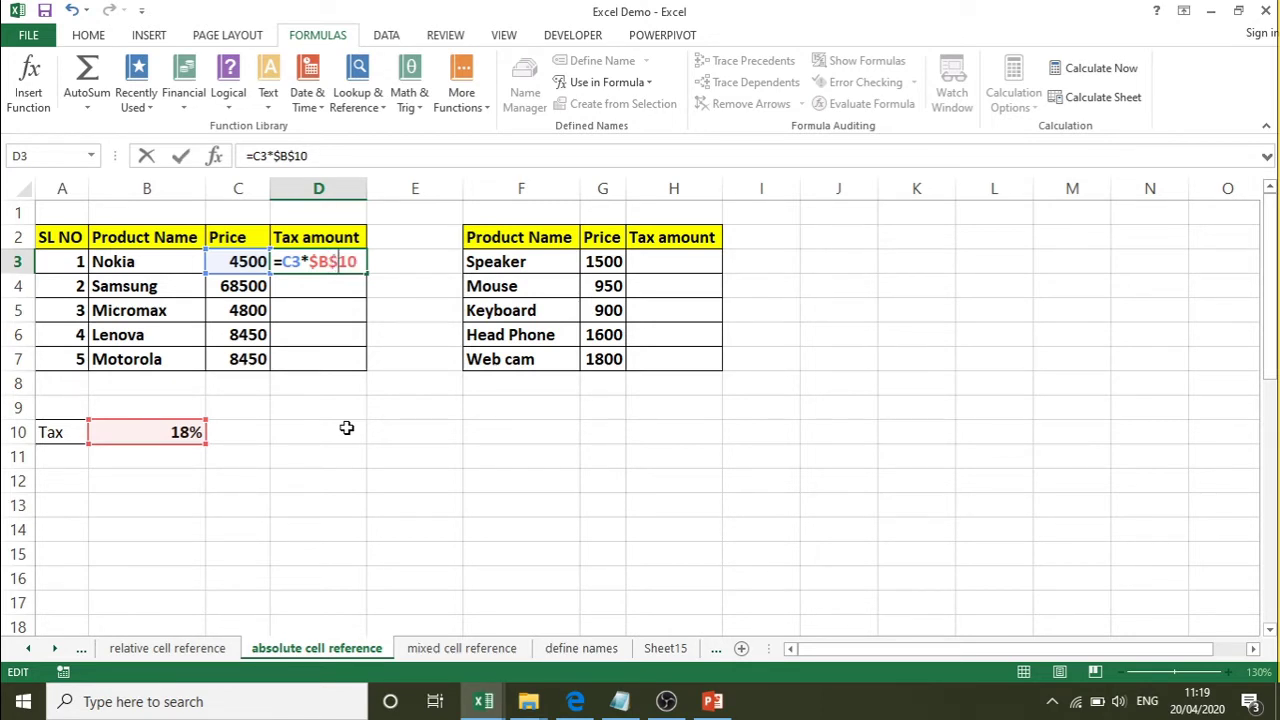
key(Return)
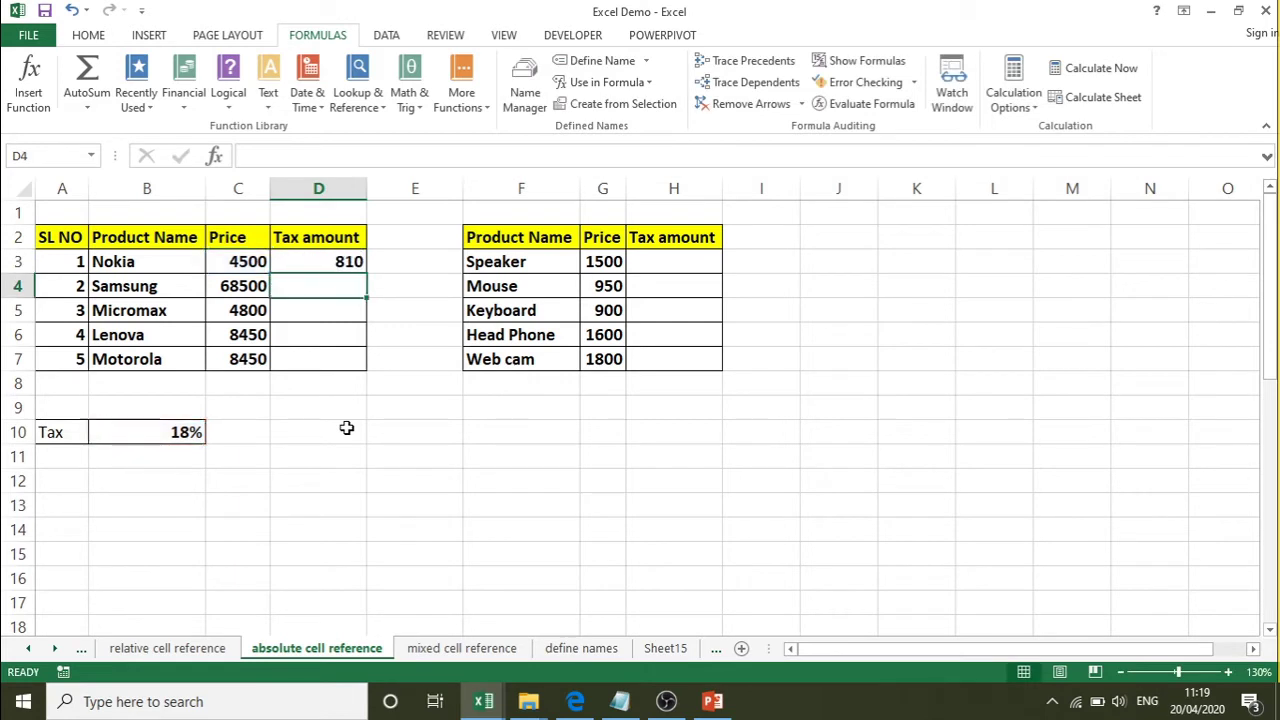
click(341, 262)
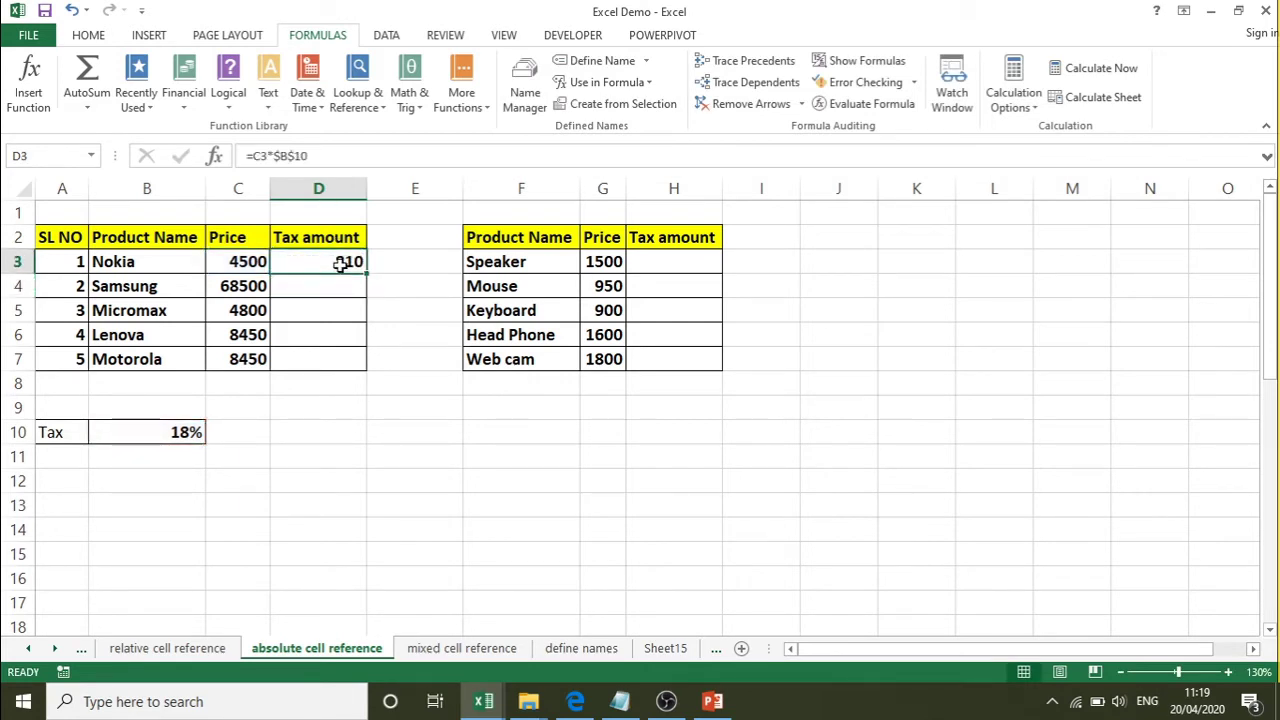
drag(364, 279, 371, 362)
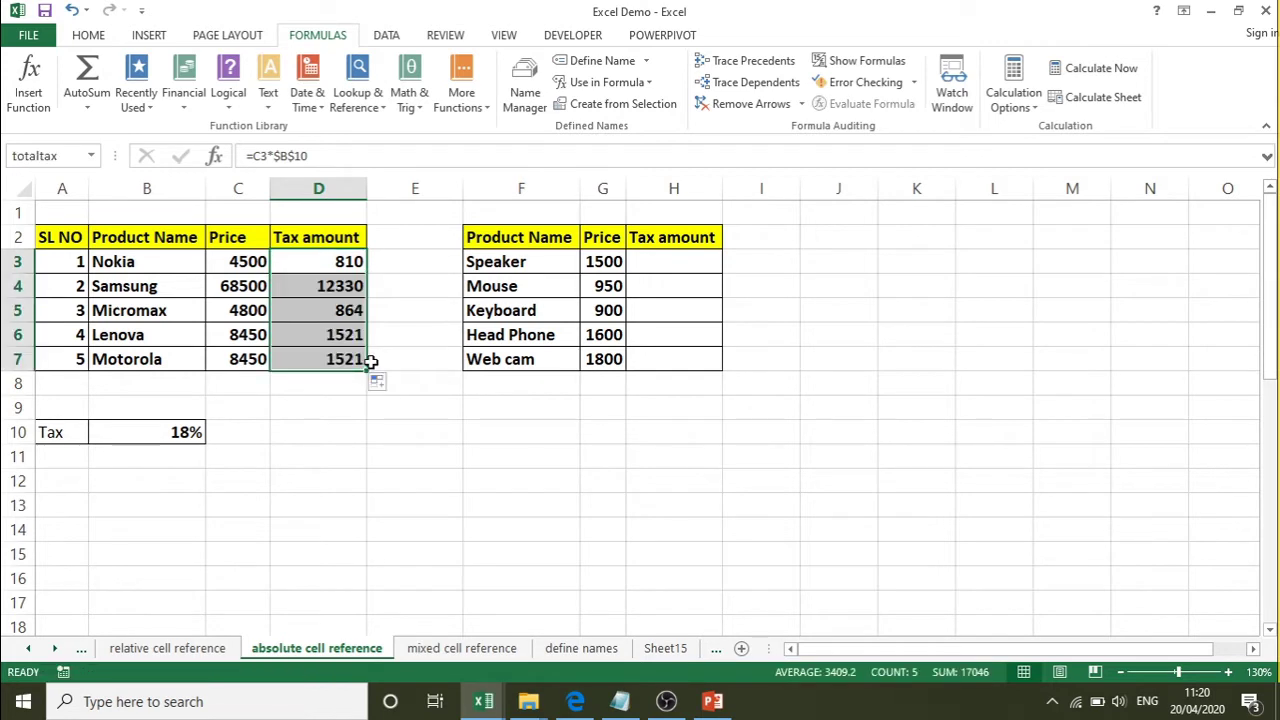
Step: Turn formula display on, compare the relative and absolute references in D3 through D7, and turn it off again
click(845, 62)
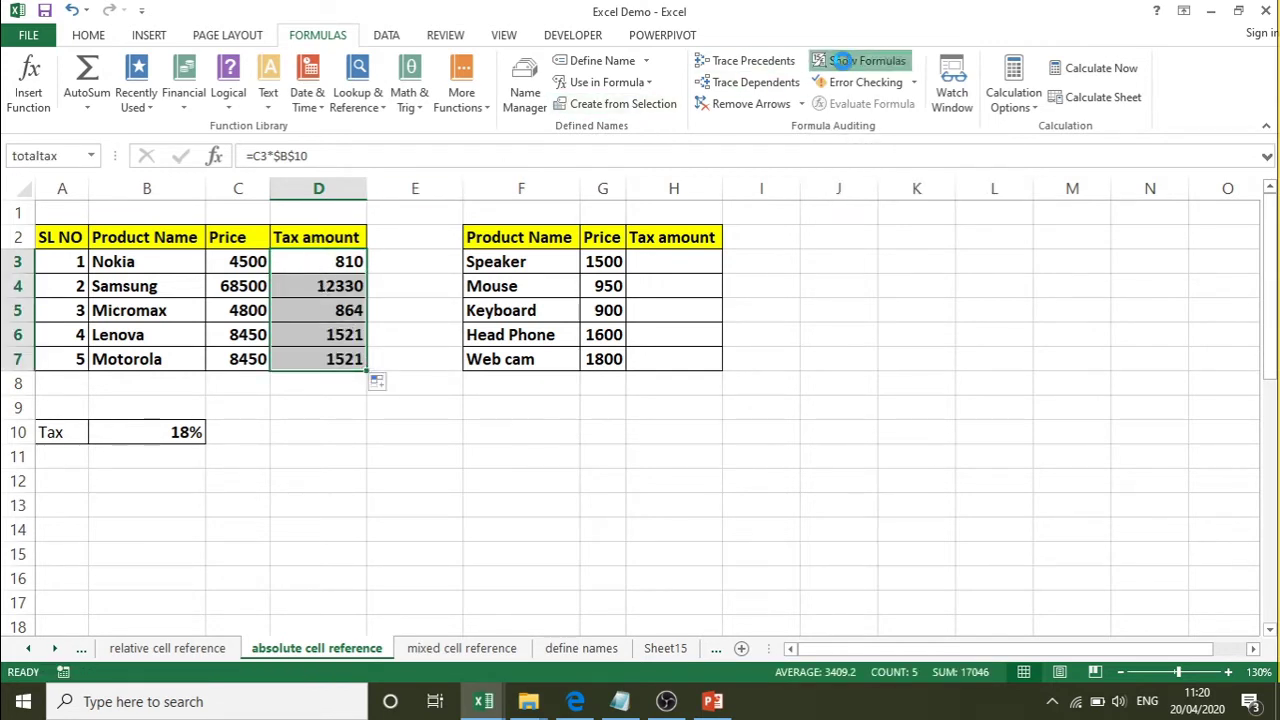
click(523, 265)
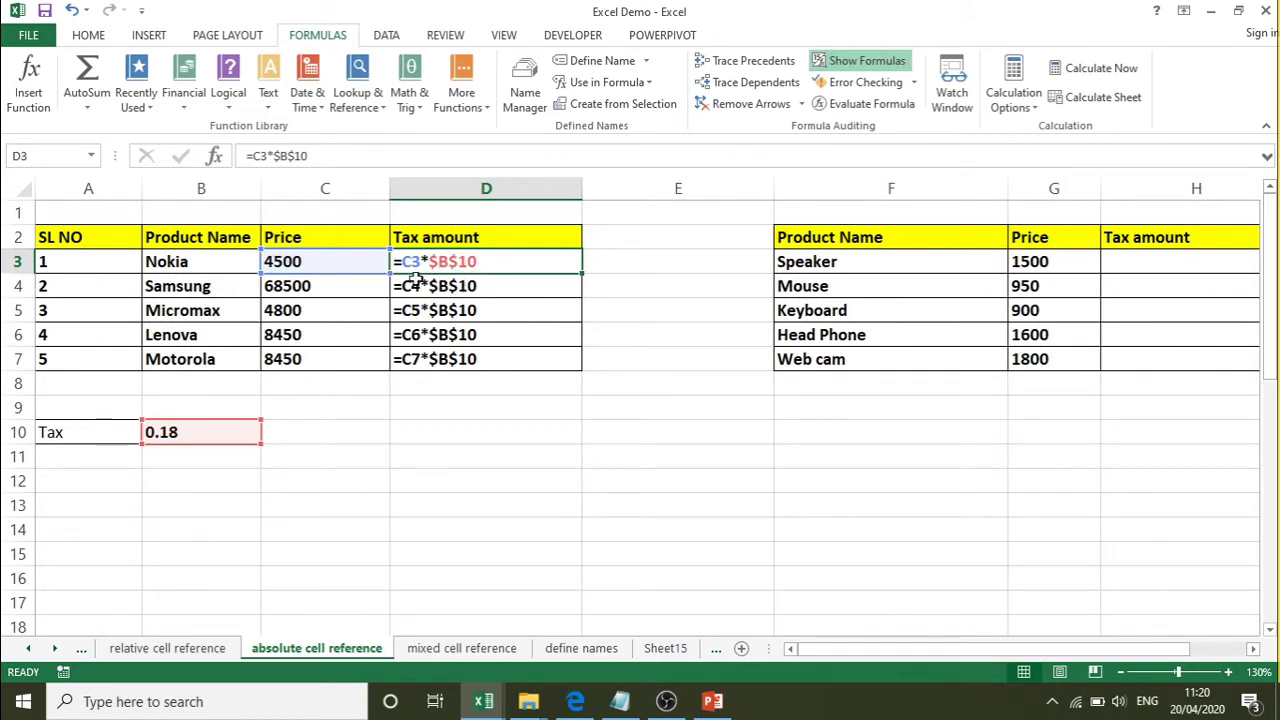
click(489, 287)
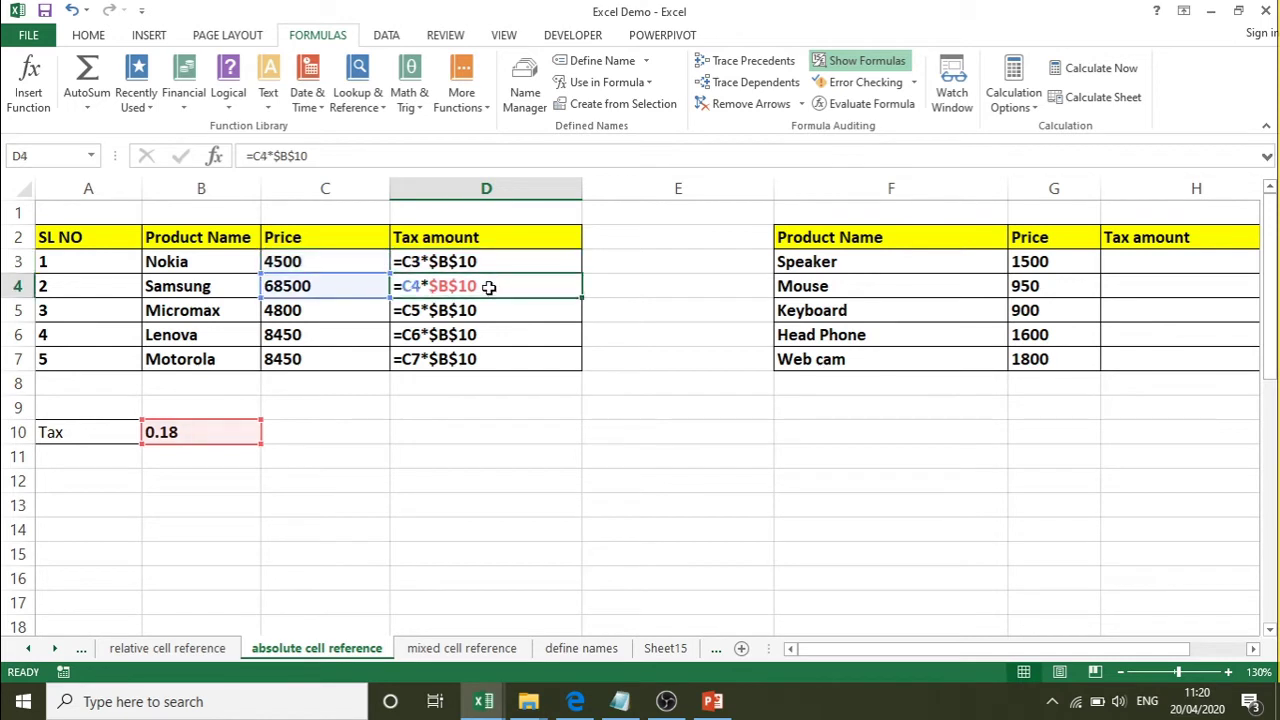
key(Down)
key(Down)
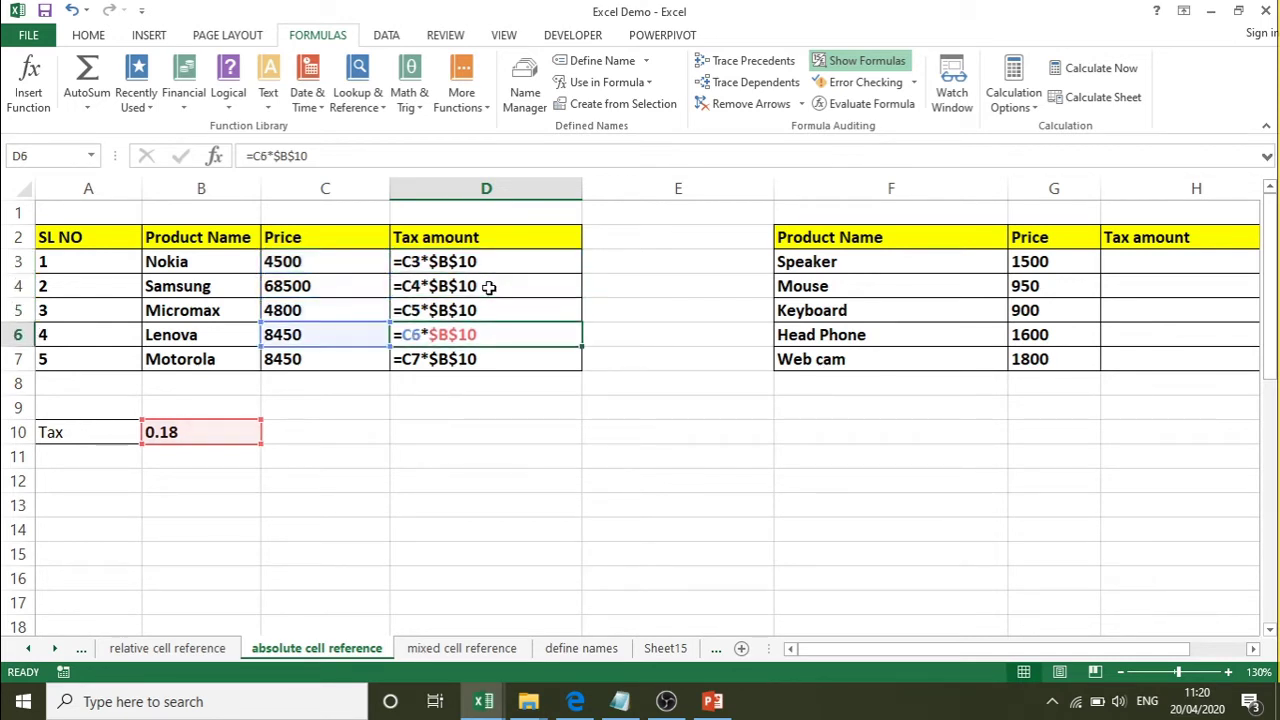
key(Down)
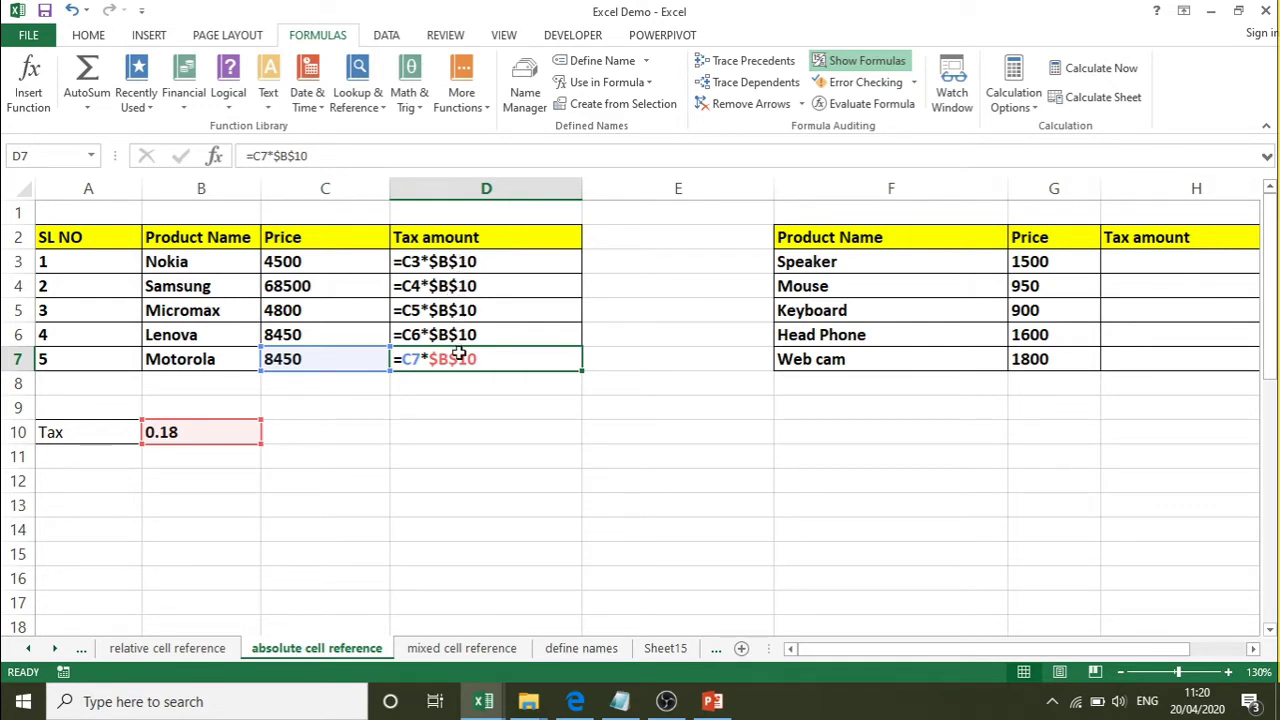
click(483, 265)
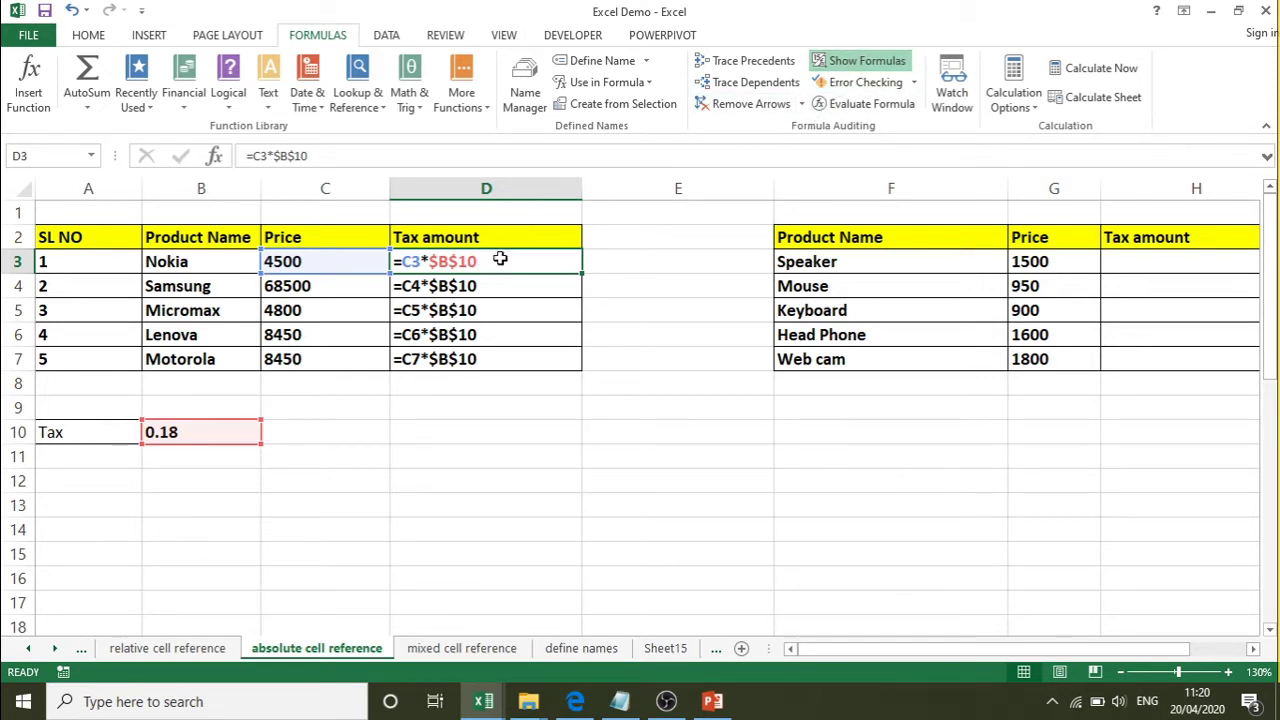
click(848, 66)
Step: Copy the D3 formula into H3 with a normal paste and turn formula display on to check the pasted references
right_click(350, 262)
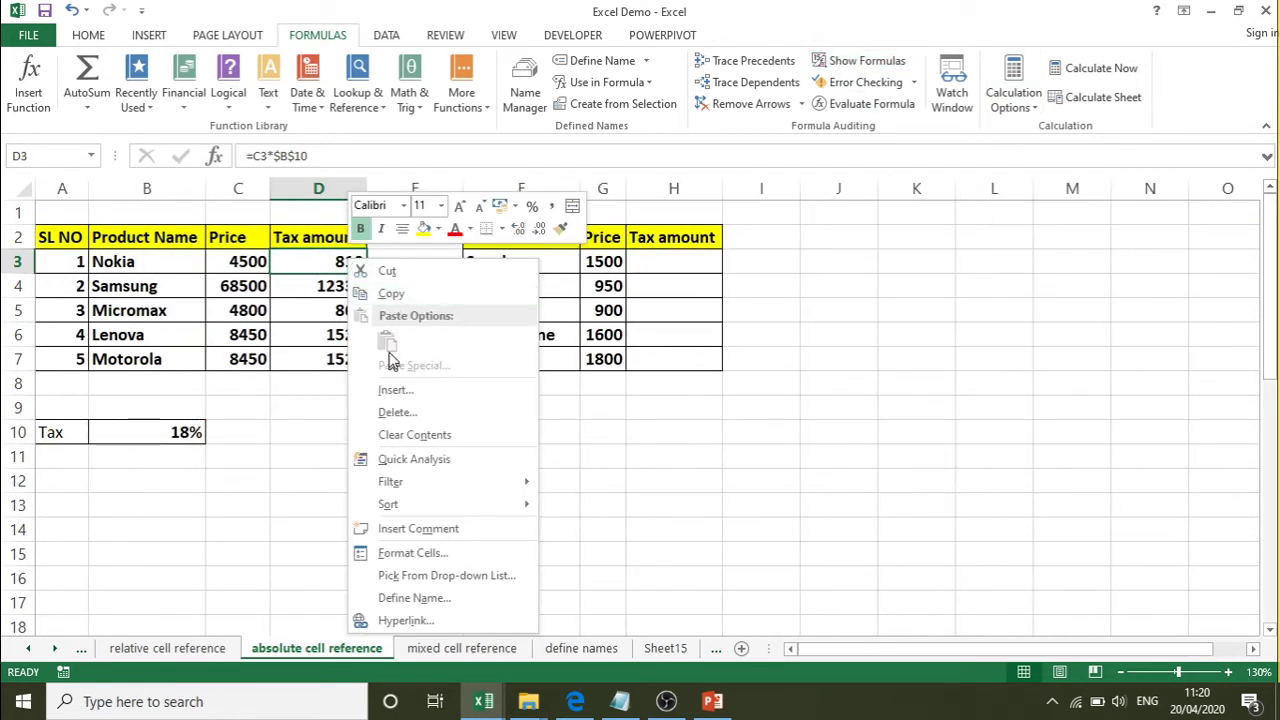
click(411, 299)
click(661, 271)
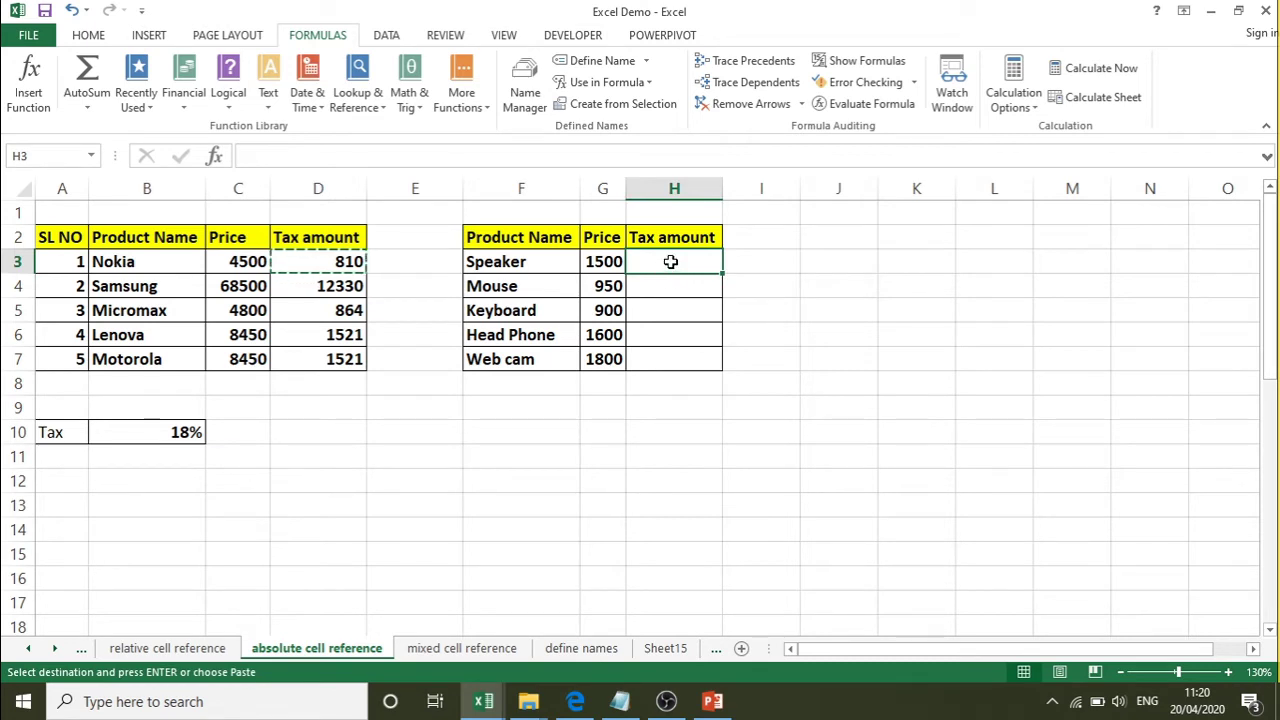
right_click(666, 262)
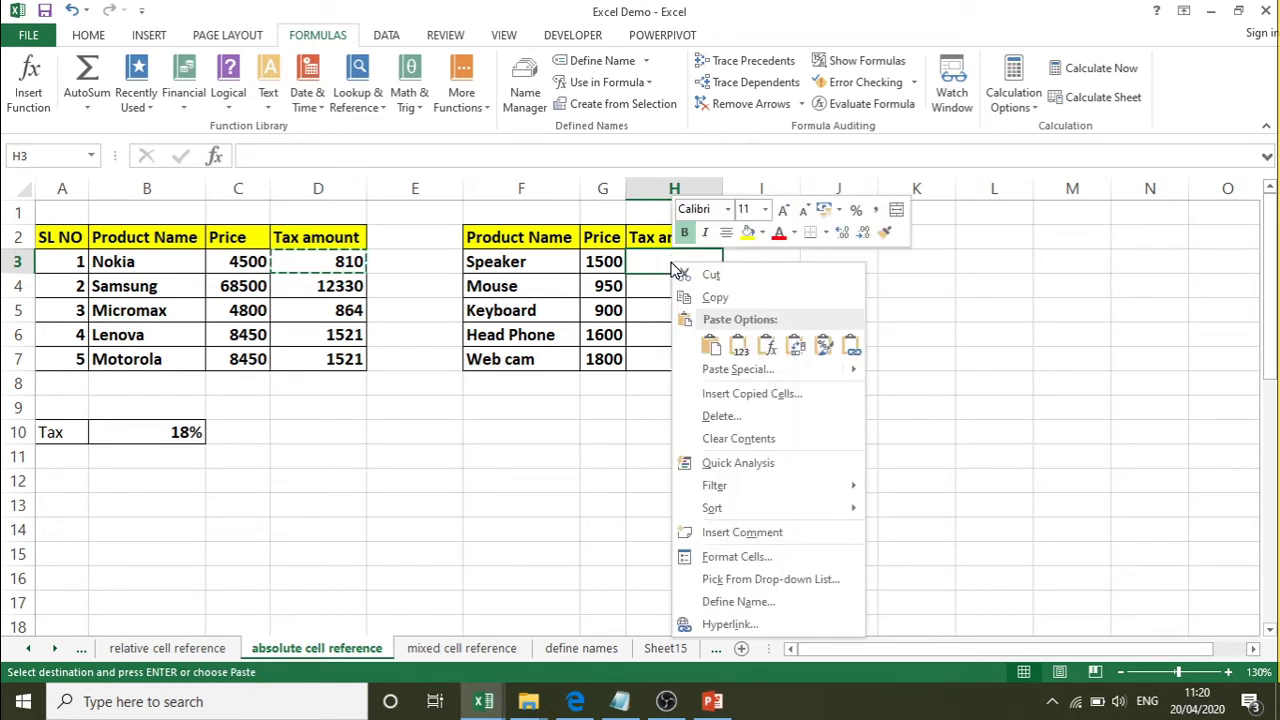
click(711, 345)
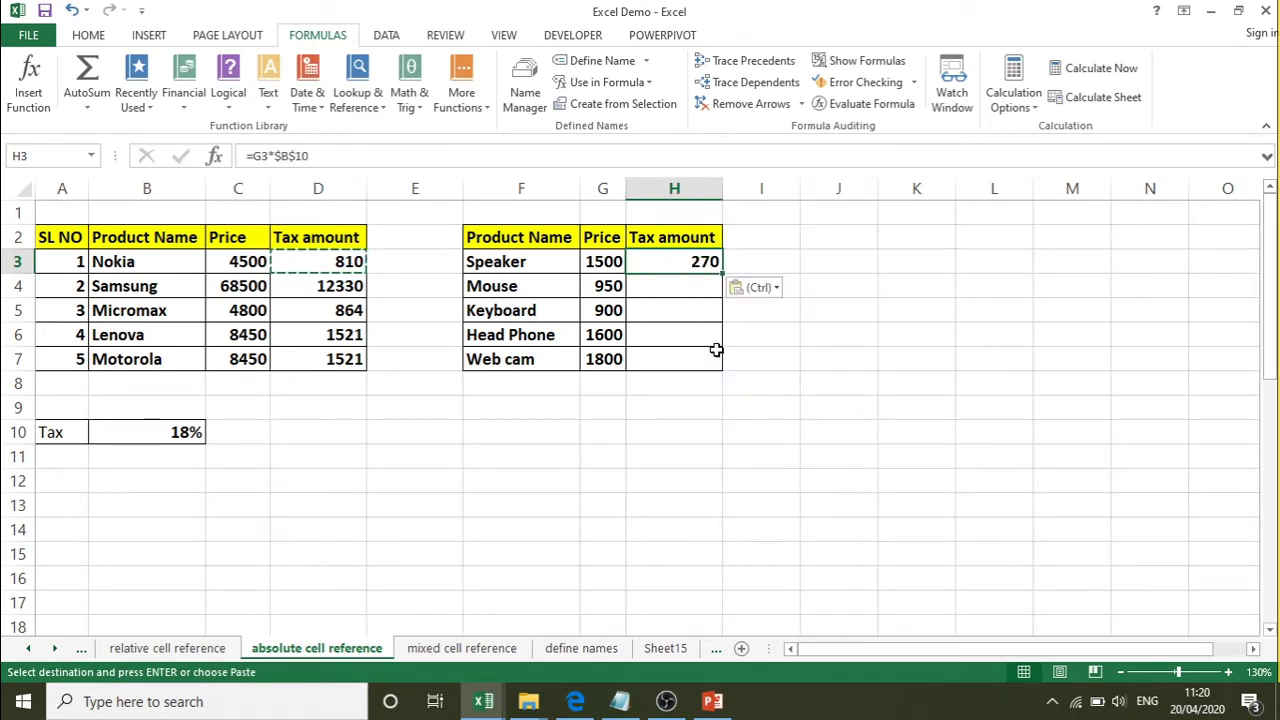
click(862, 60)
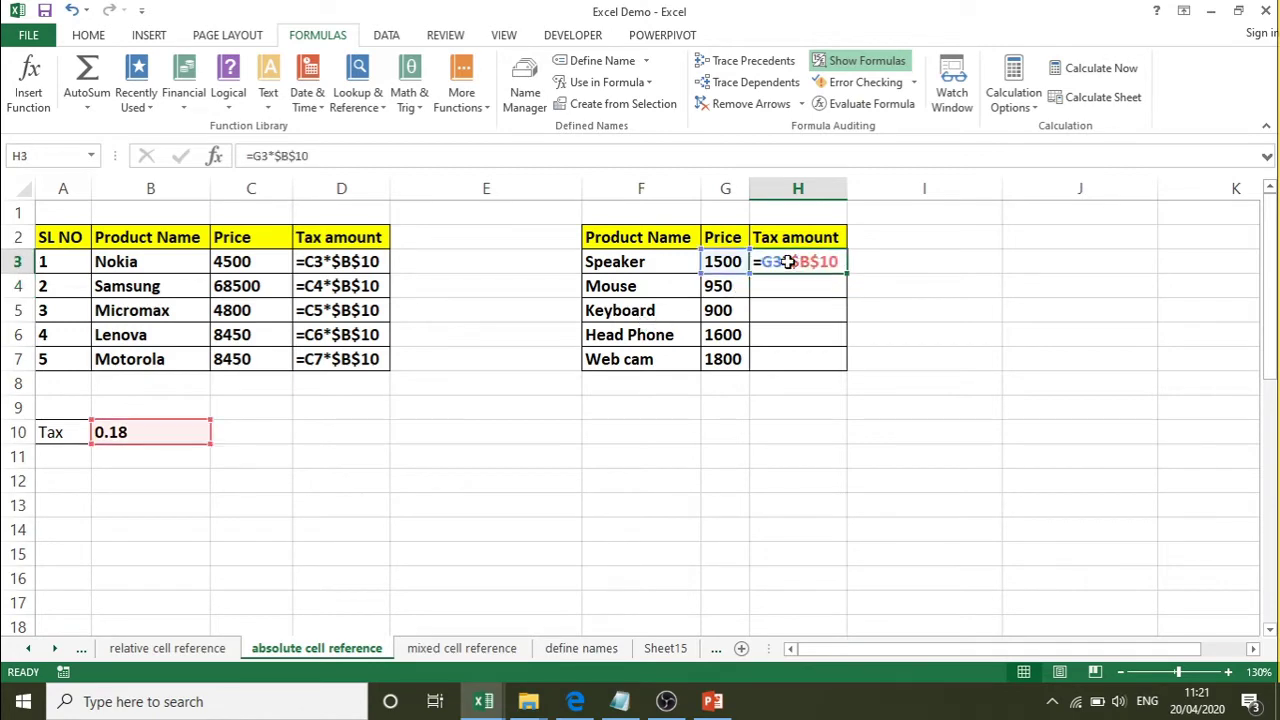
drag(846, 273, 820, 377)
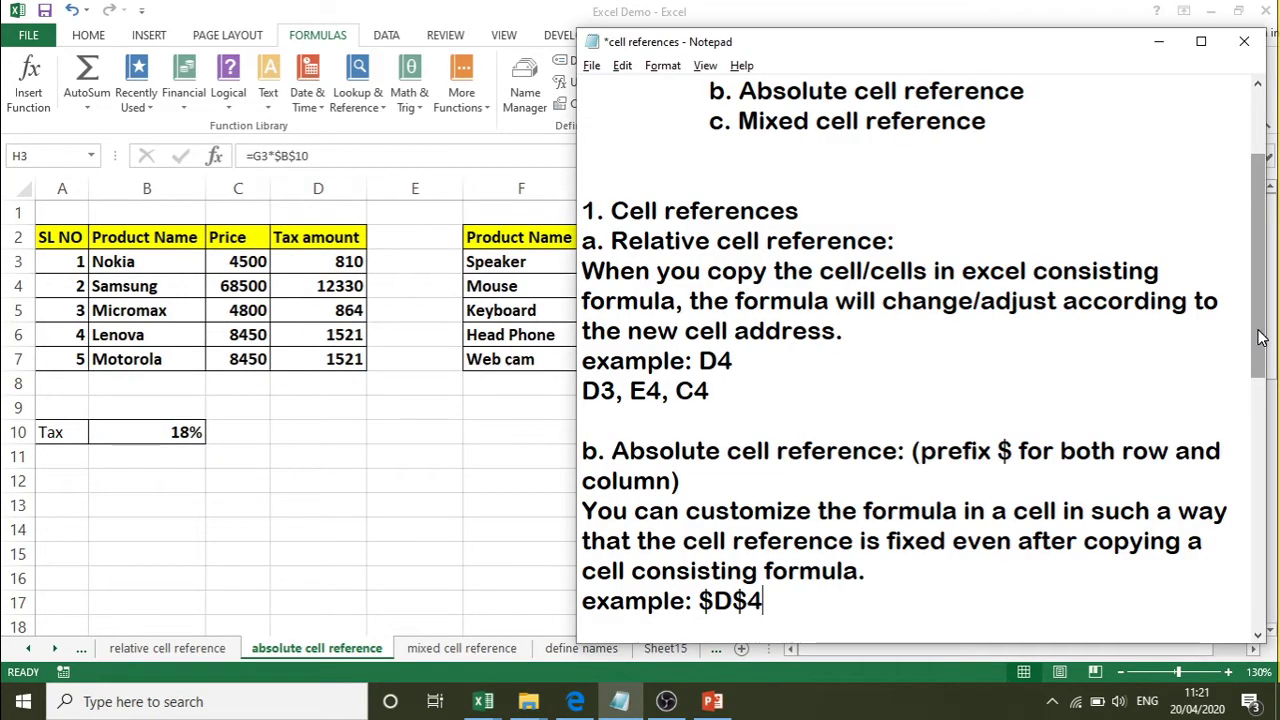
Step: Review the absolute cell reference notes in Notepad, highlighting the $ prefix rule for row and column and the $D$4 example
drag(1258, 336, 1252, 432)
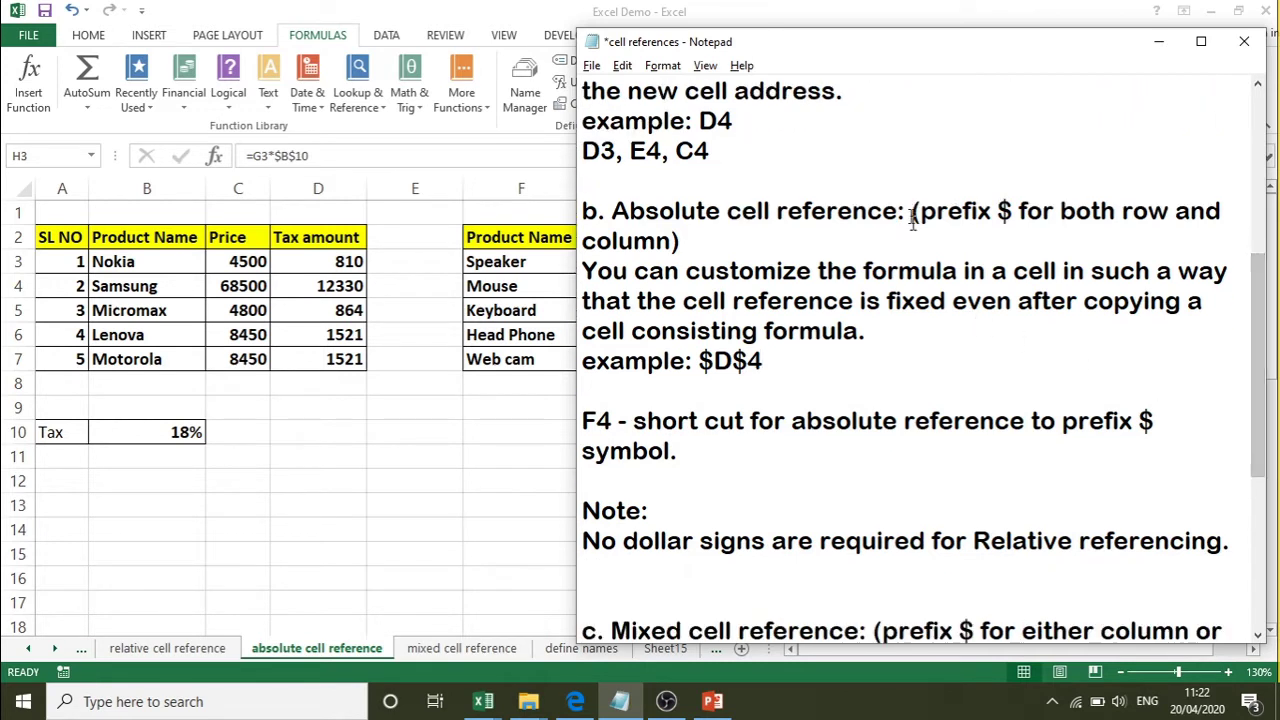
drag(997, 212, 1012, 234)
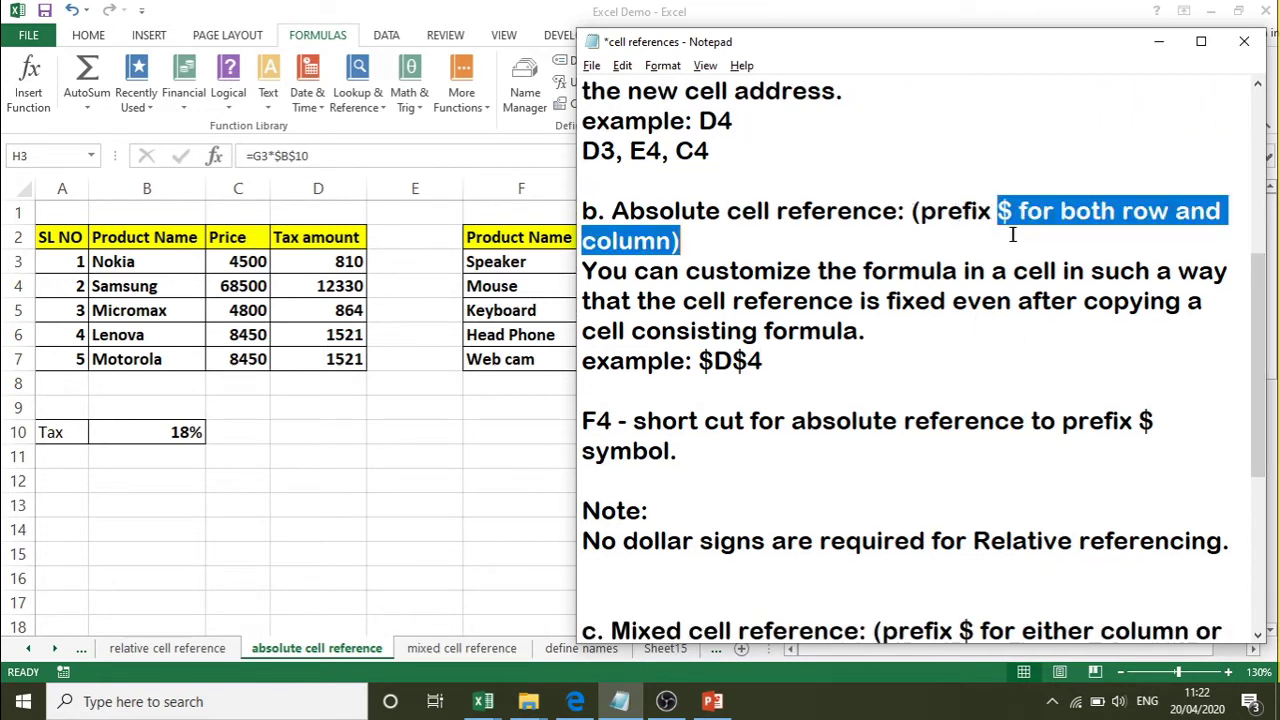
click(1004, 215)
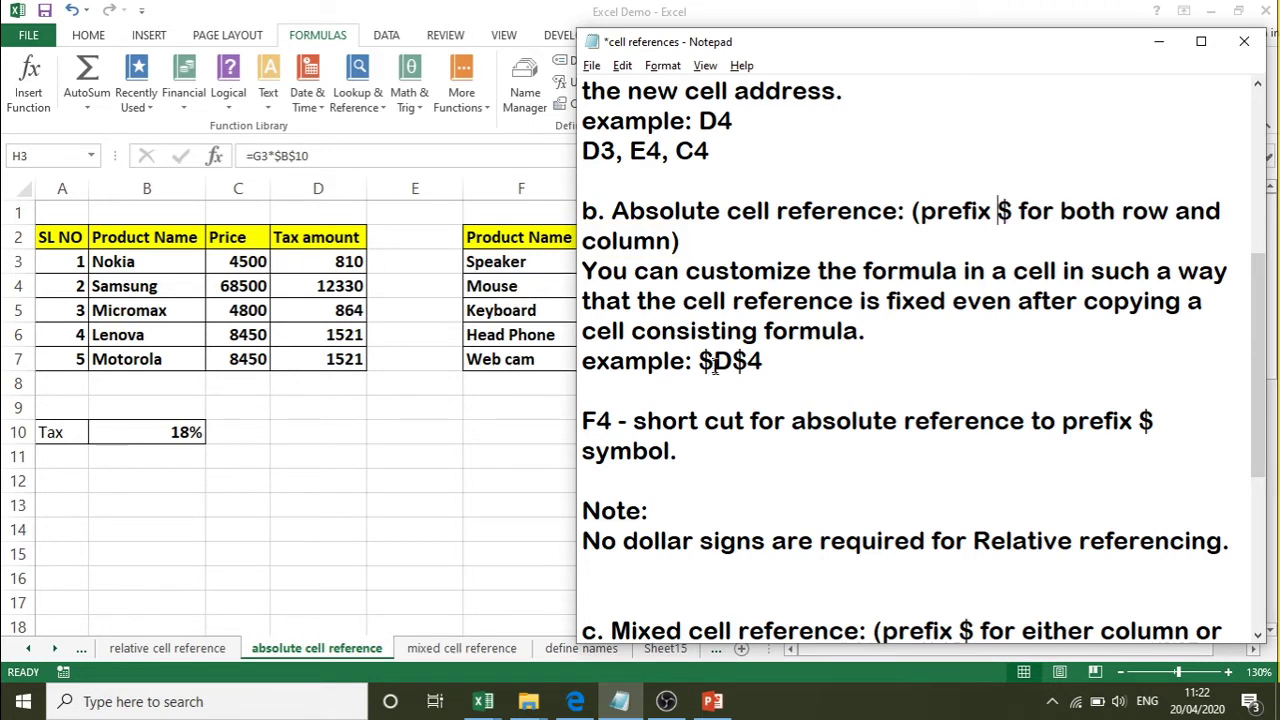
drag(718, 370, 763, 370)
click(700, 362)
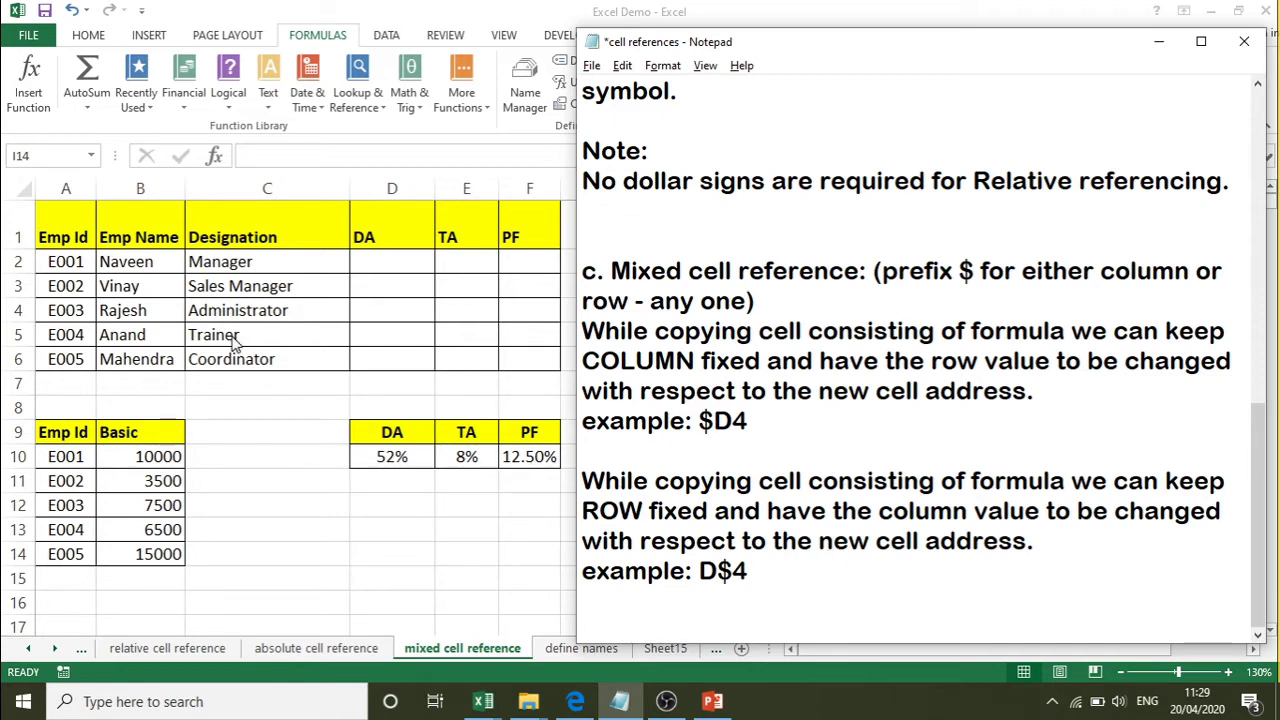
Step: Switch back to Excel and enter the formula =B10*D10 in DA cell D2 of the mixed cell reference sheet
key(alt+Tab)
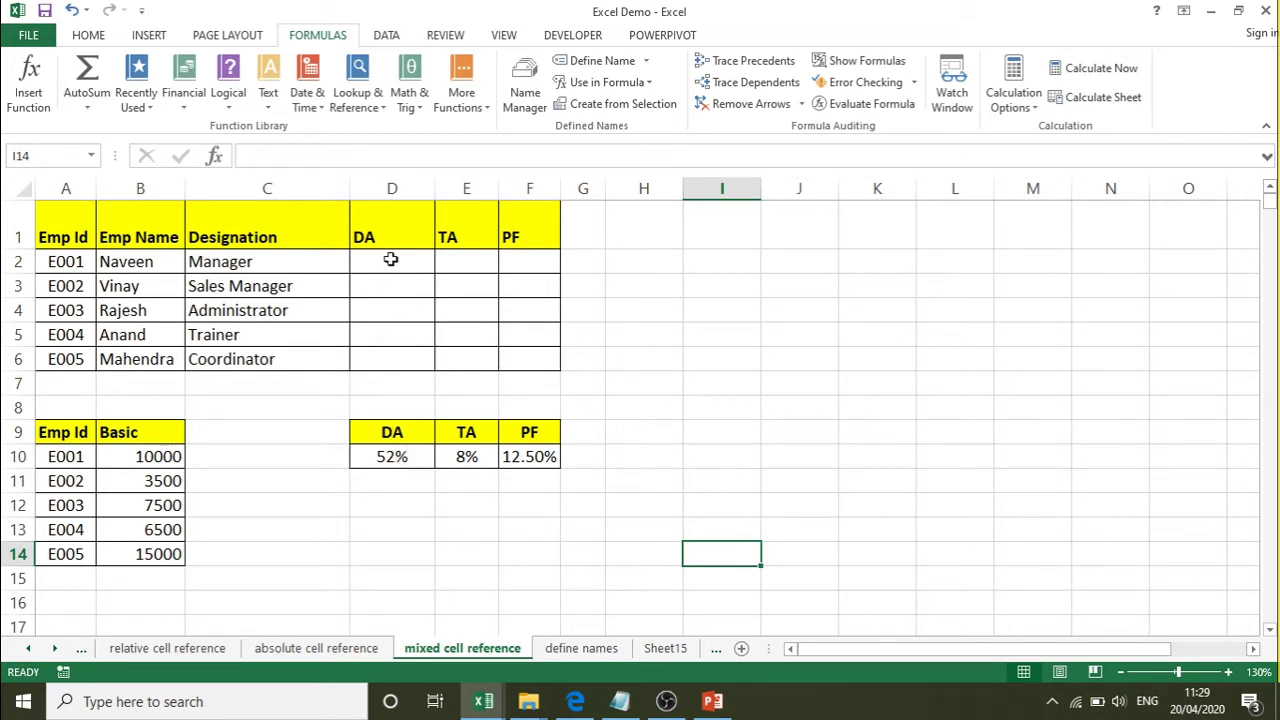
click(466, 457)
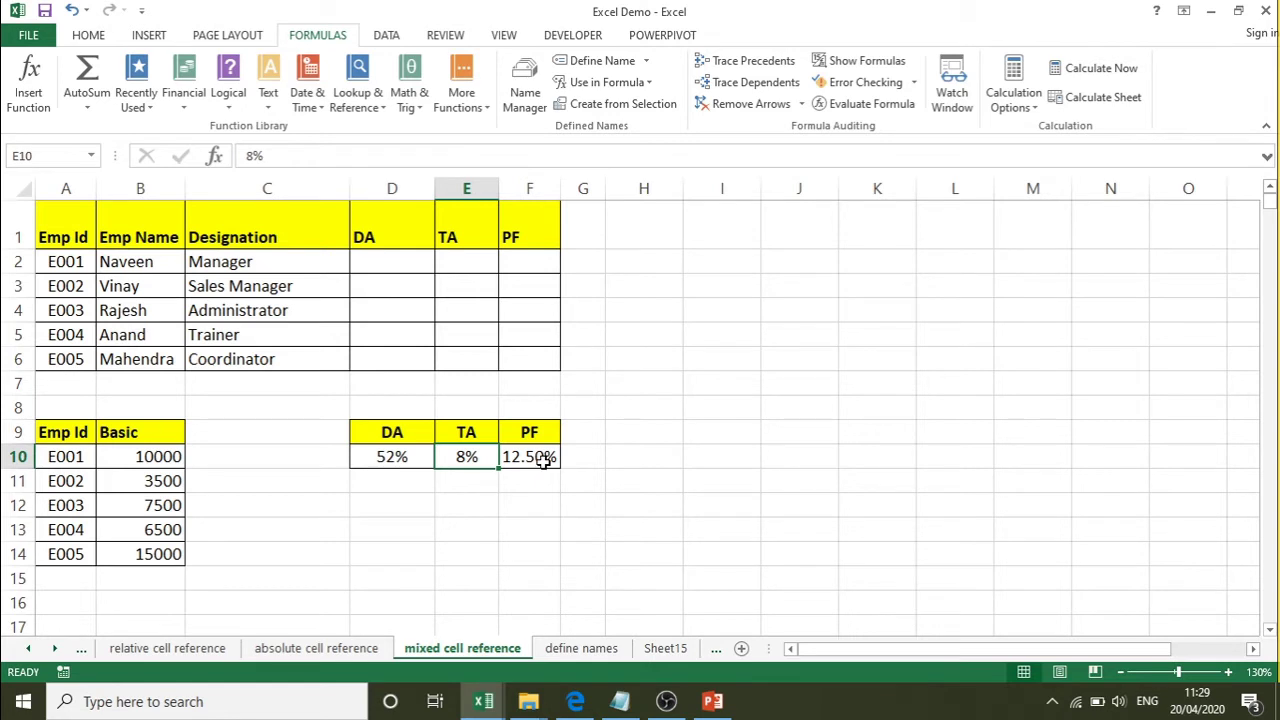
click(398, 262)
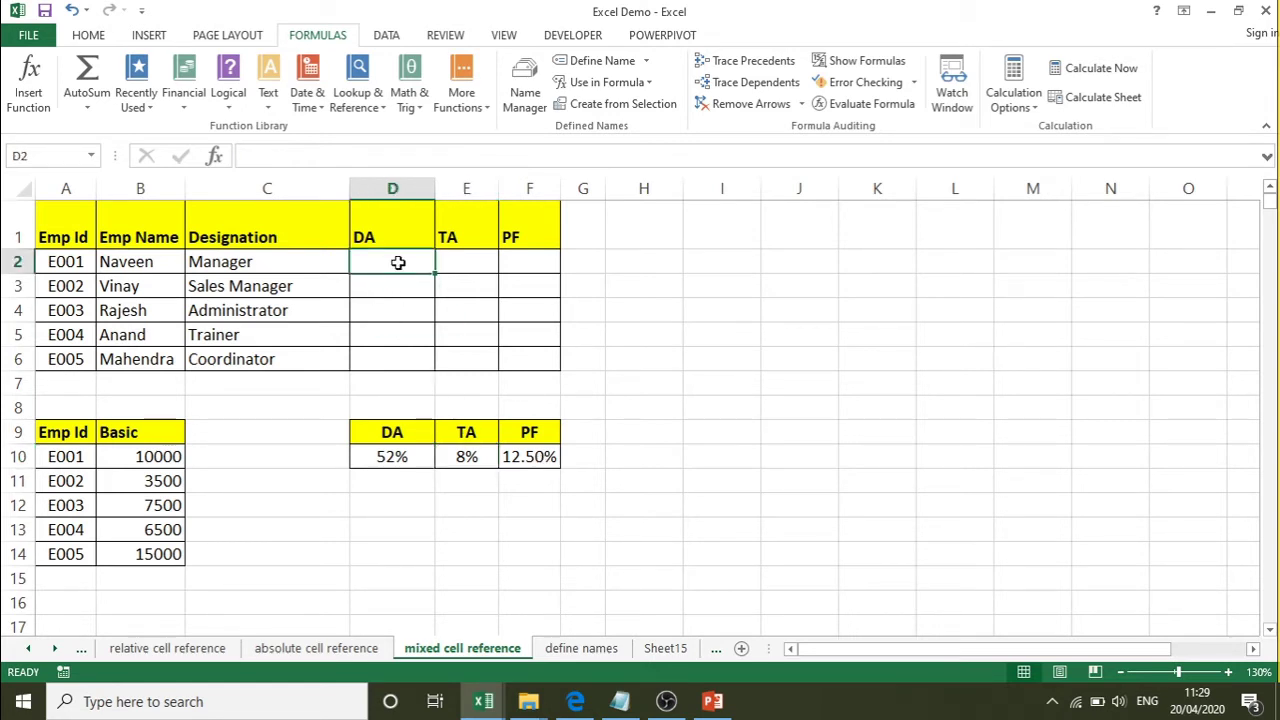
text(=)
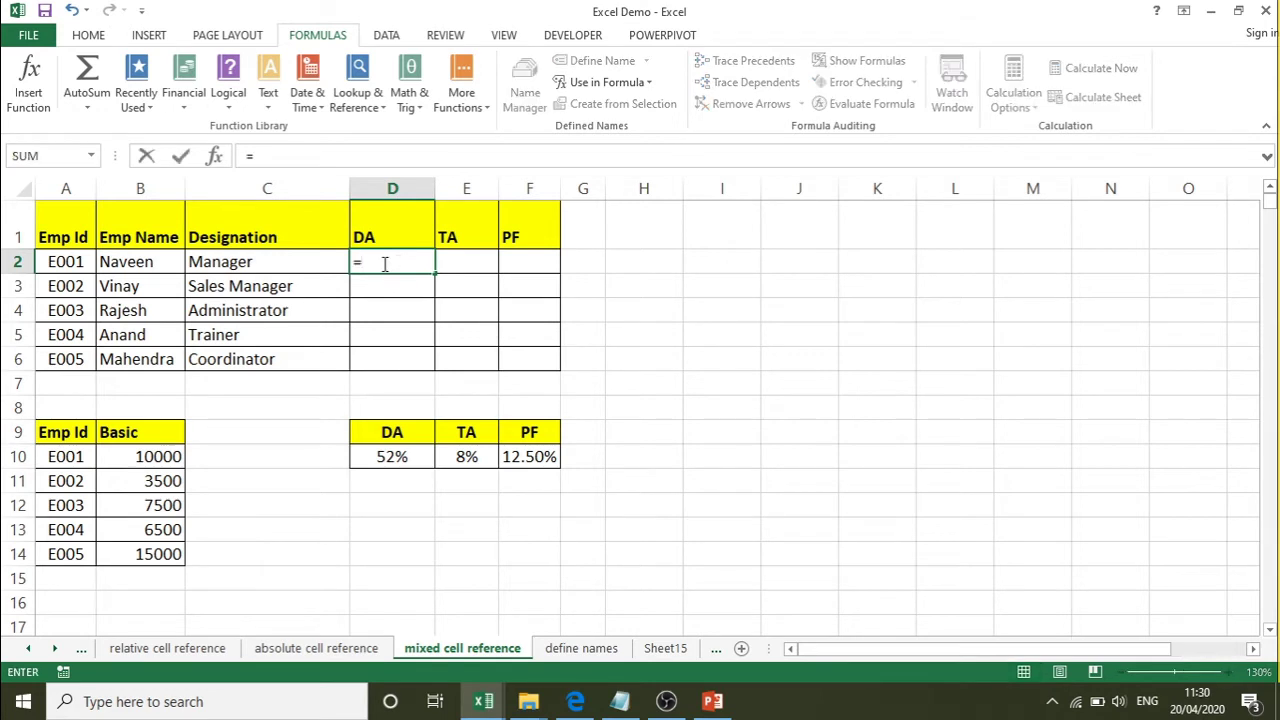
click(144, 456)
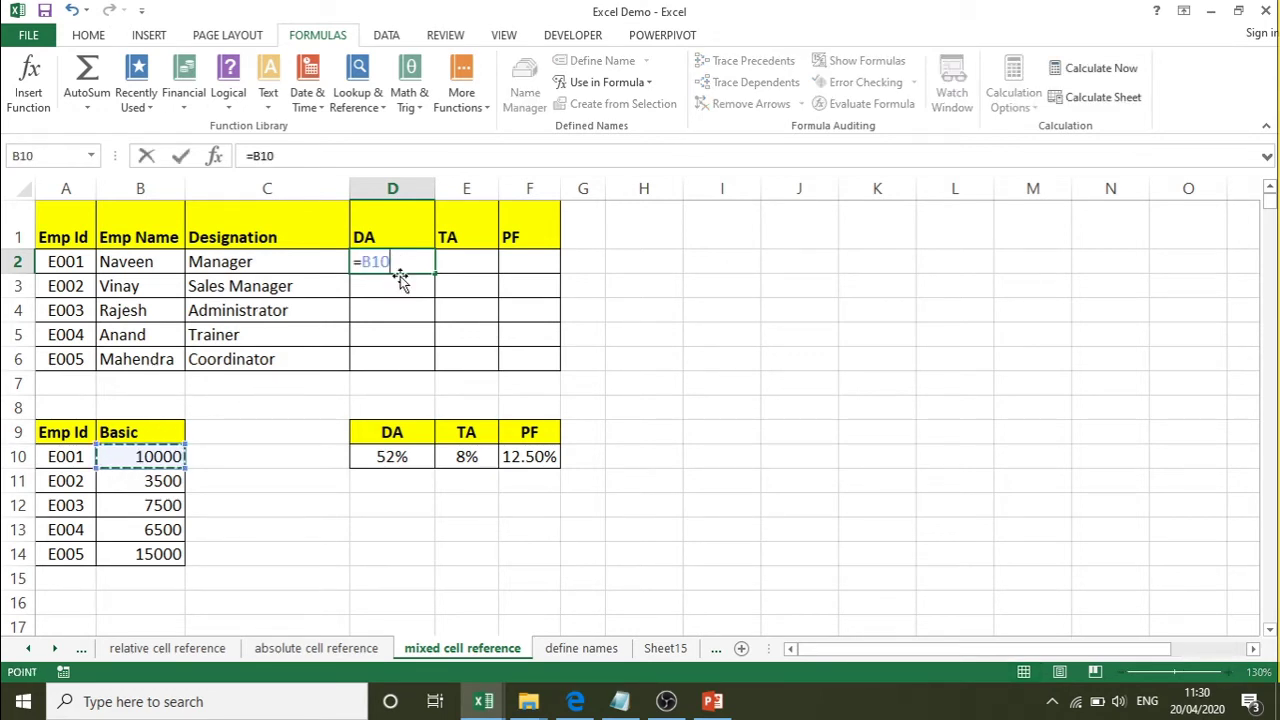
text(*)
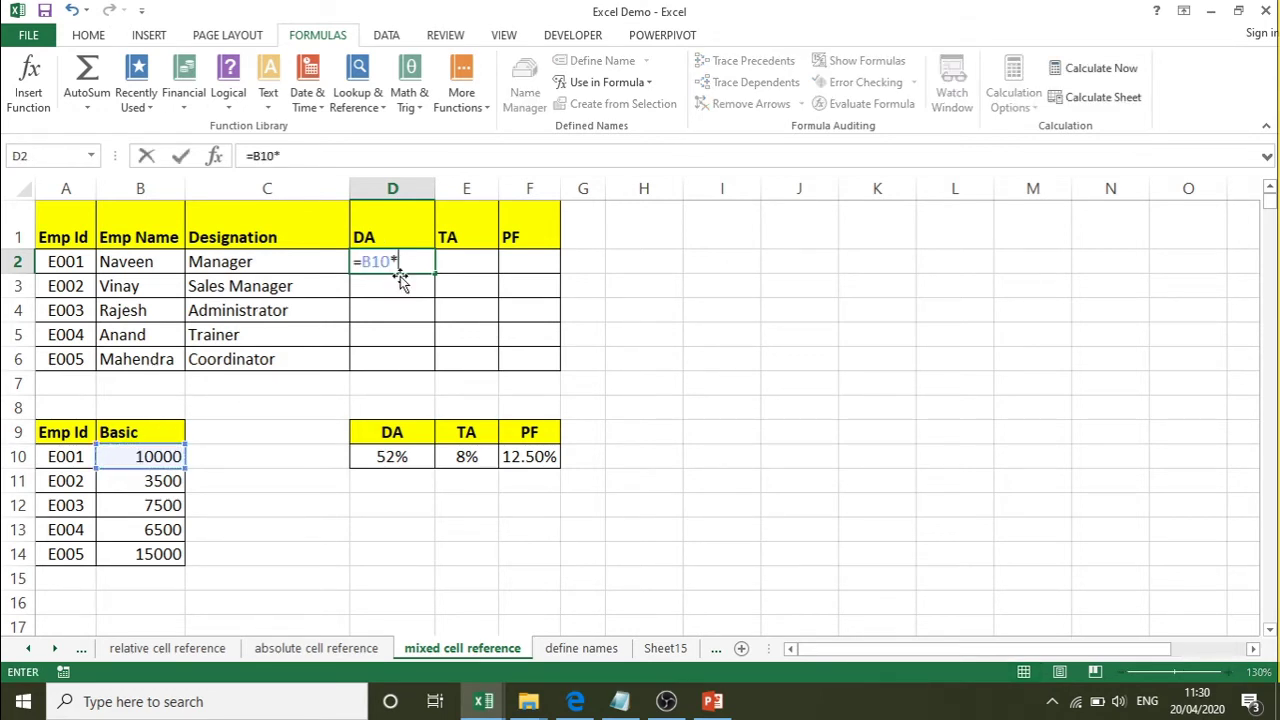
click(396, 462)
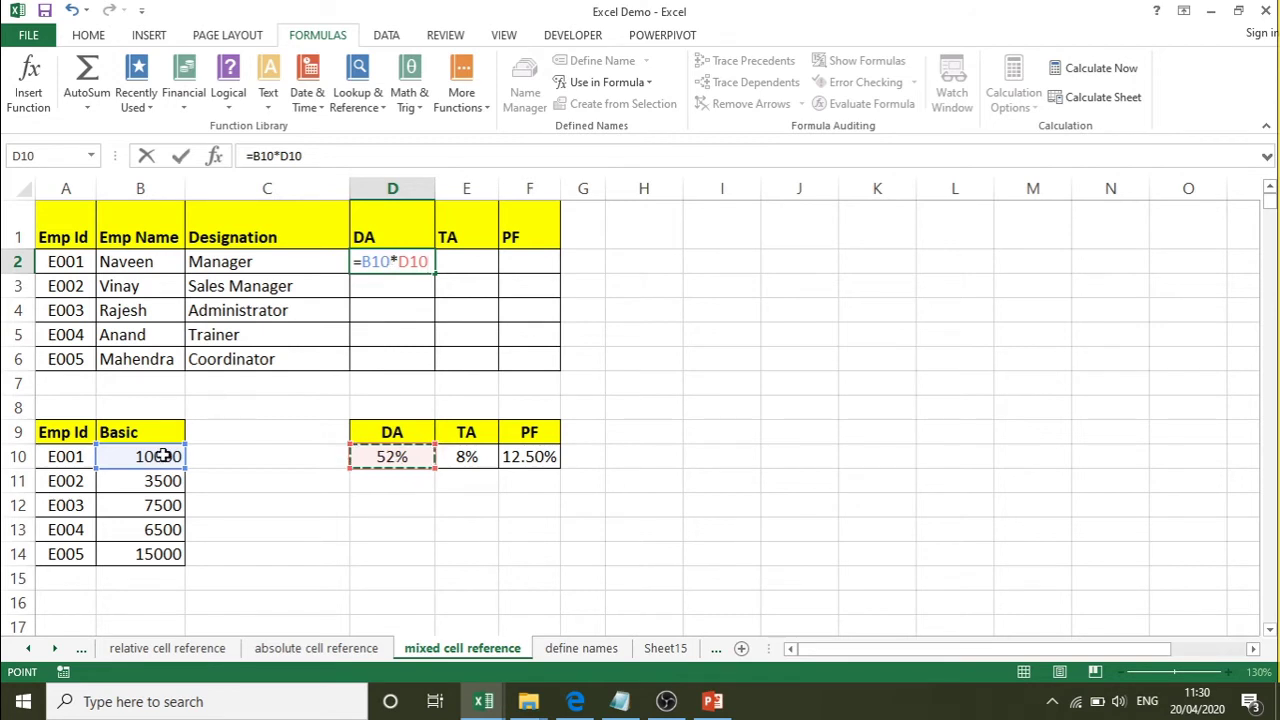
key(Return)
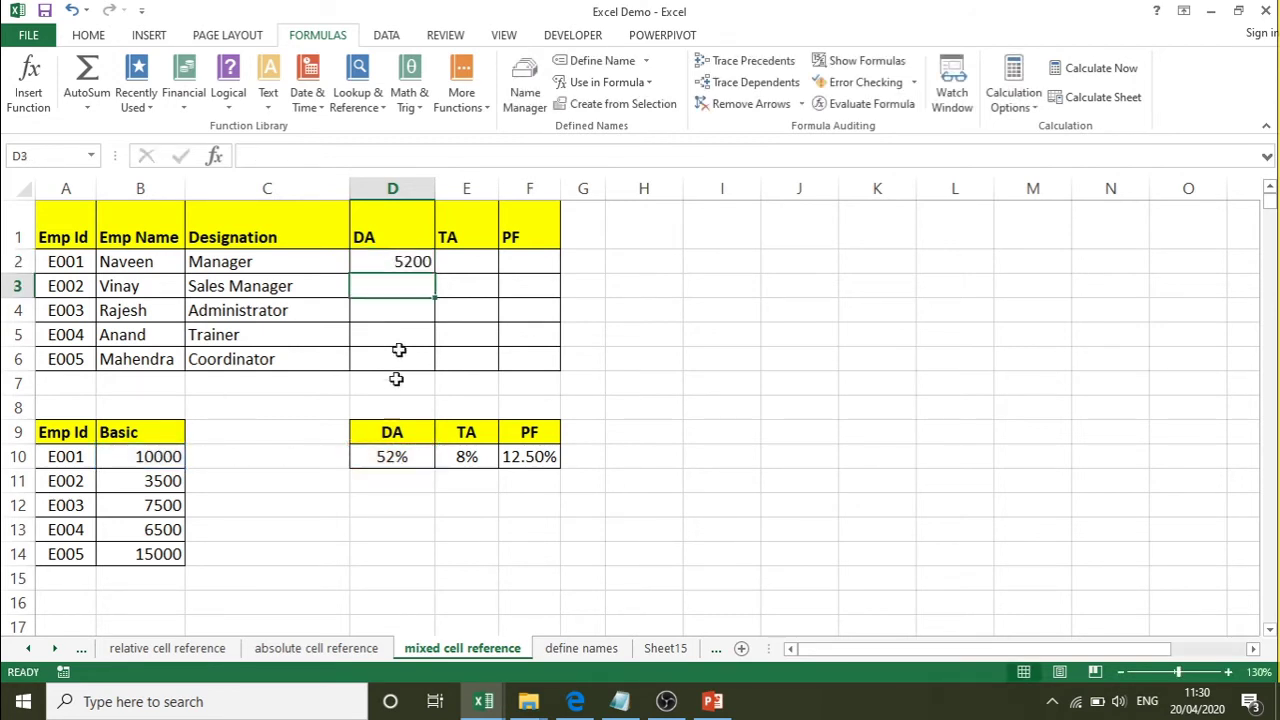
Step: Copy the D2 formula down through D6 and across row 2 through the TA and PF cells
click(386, 261)
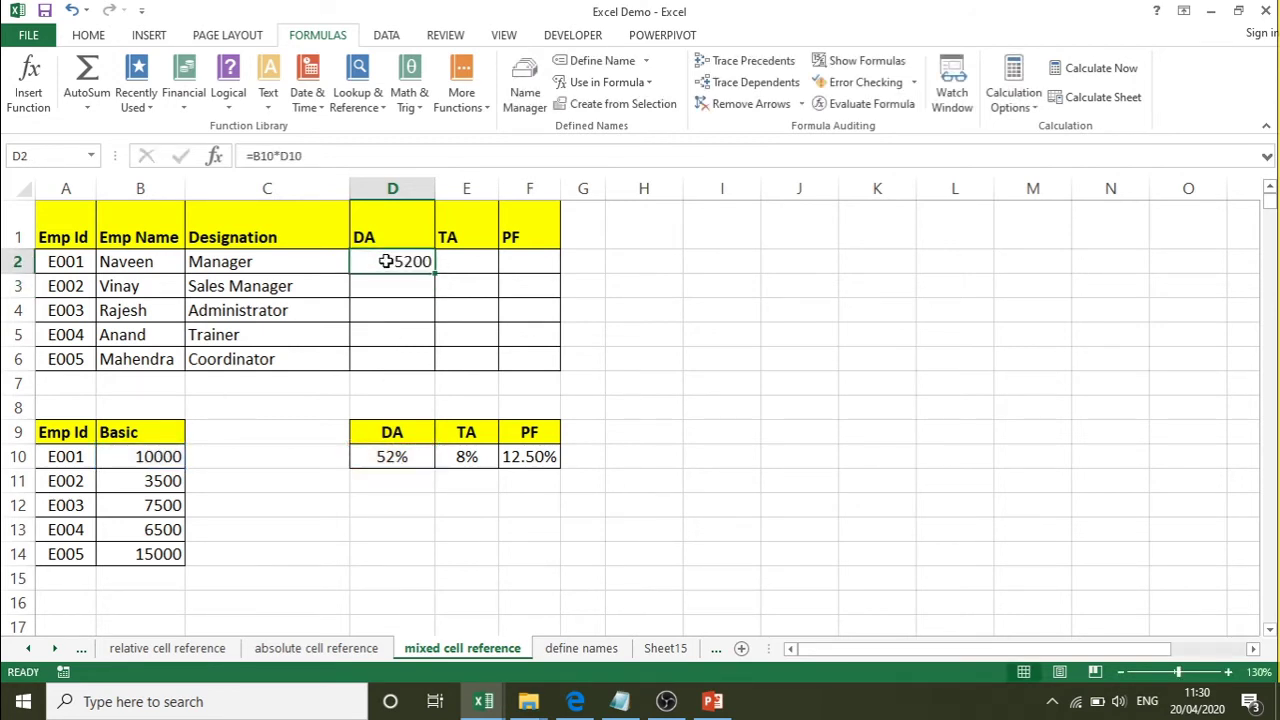
drag(437, 278, 437, 278)
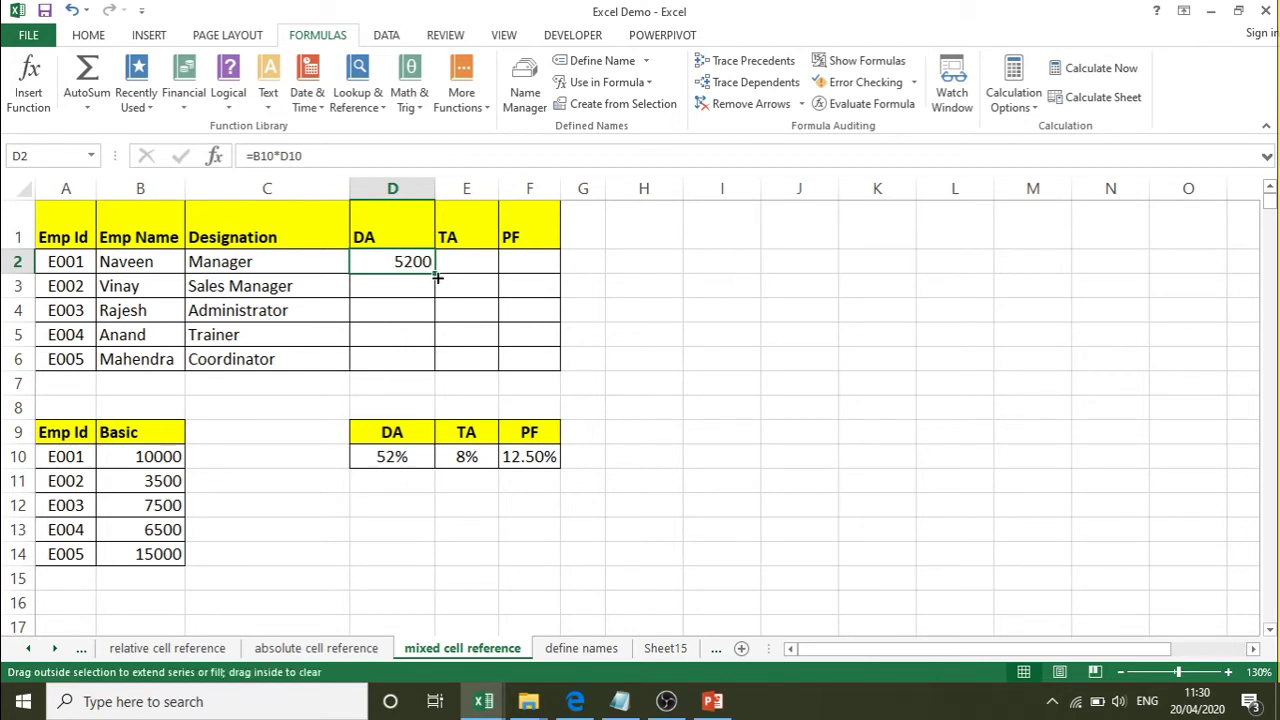
drag(437, 278, 424, 366)
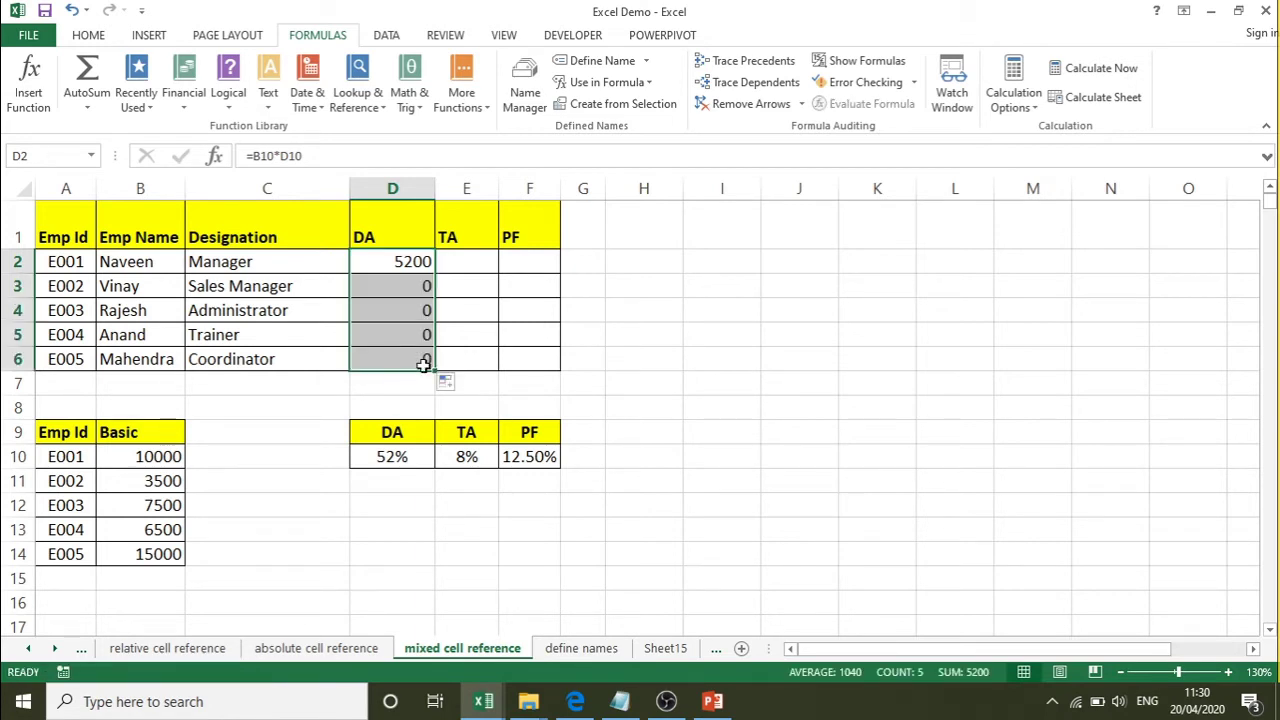
click(400, 263)
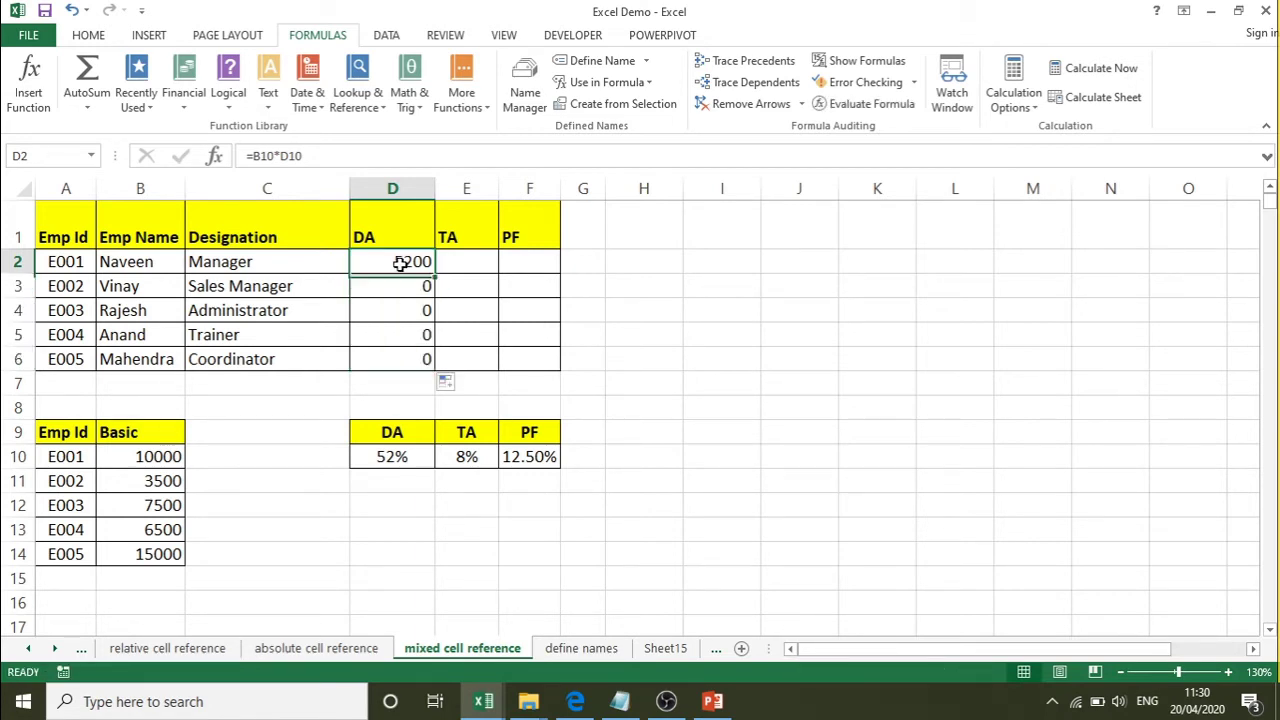
drag(436, 279, 552, 278)
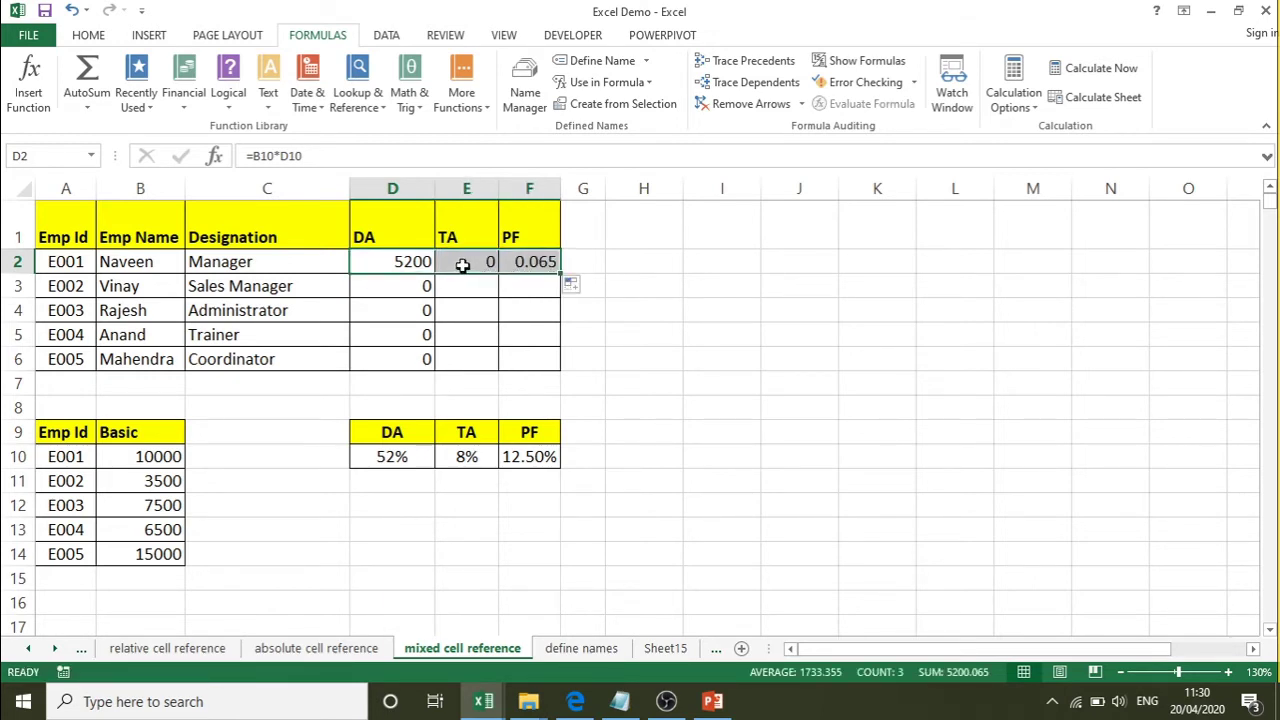
Step: Turn formula display on and check which Basic and rate cells the DA formulas in D2 through D6 reference
click(413, 263)
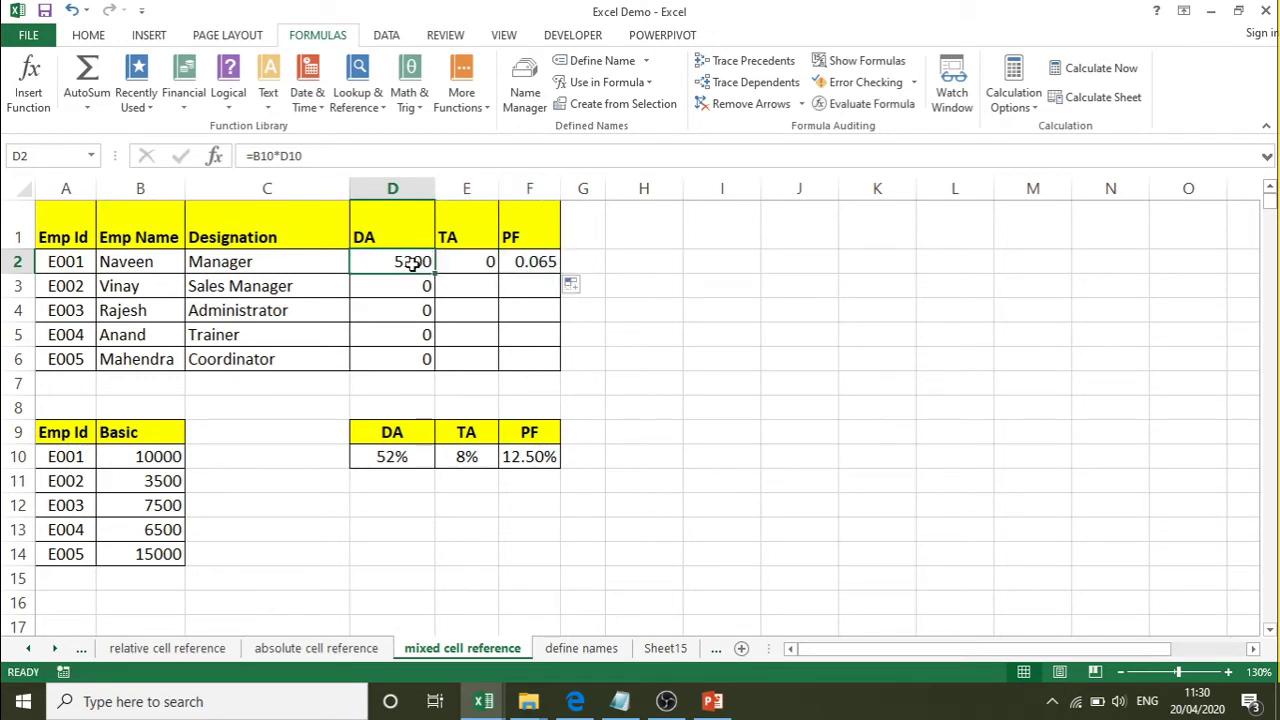
click(858, 67)
click(430, 263)
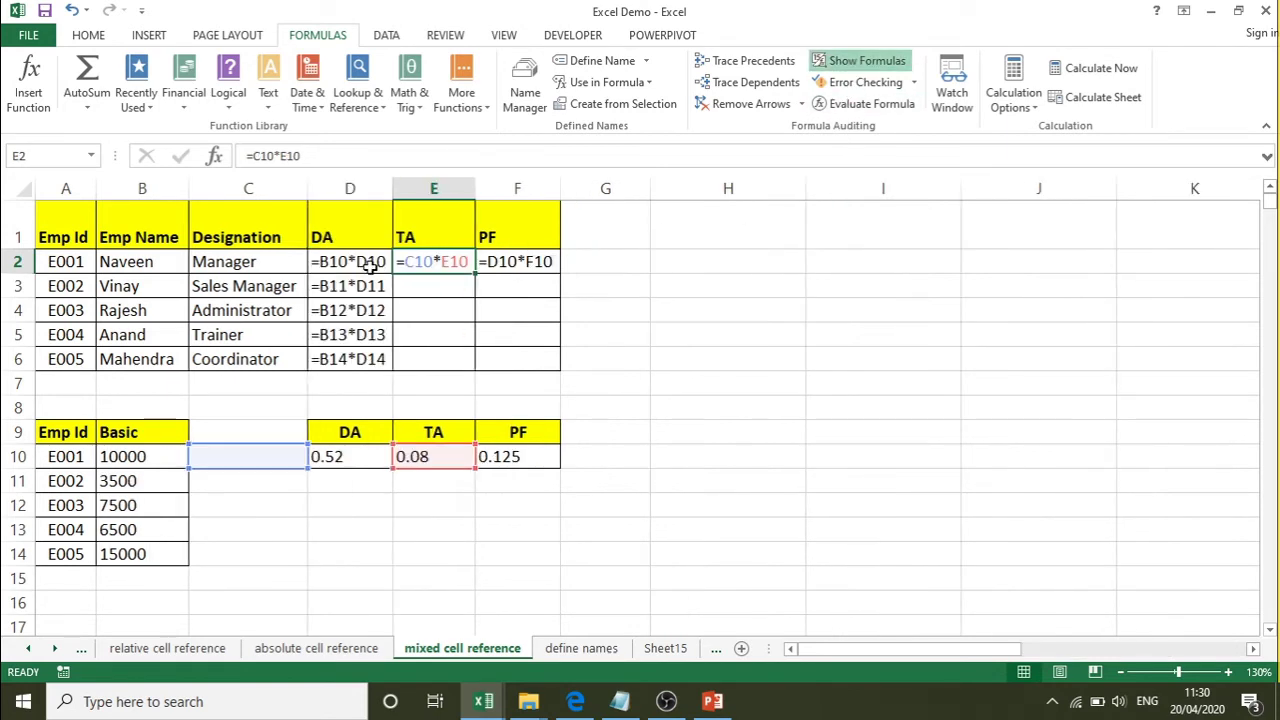
click(370, 263)
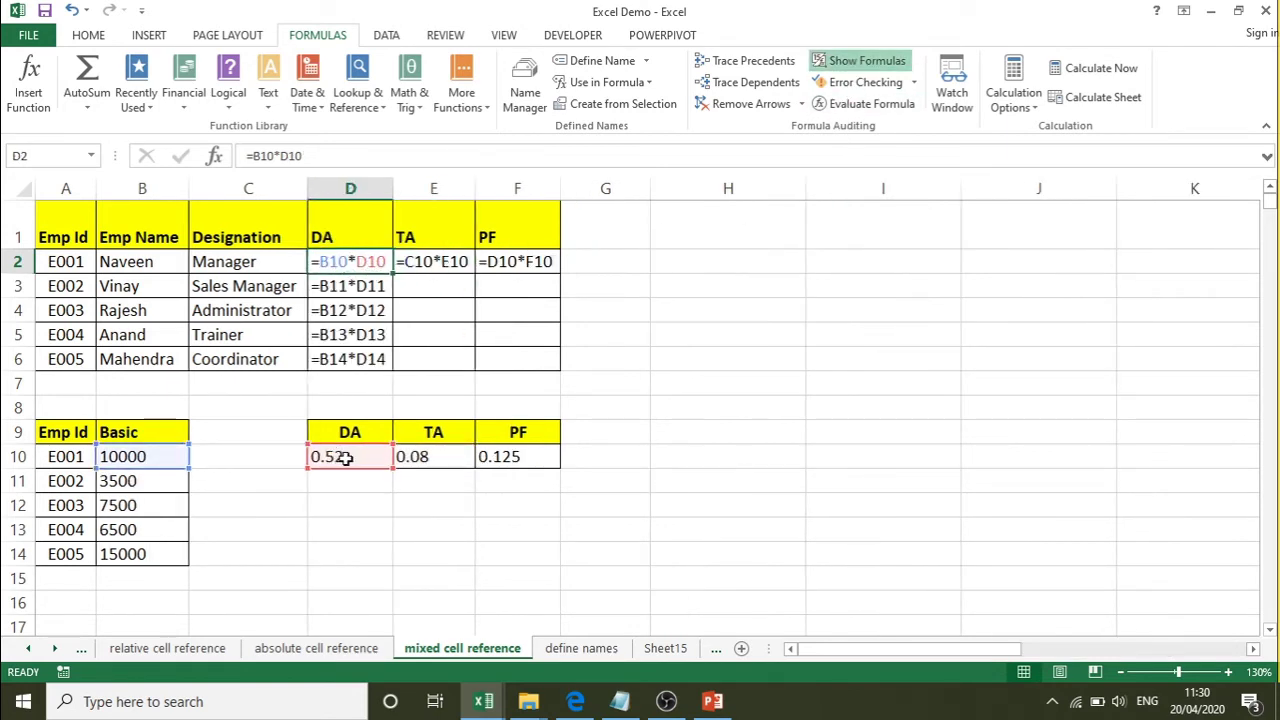
click(351, 285)
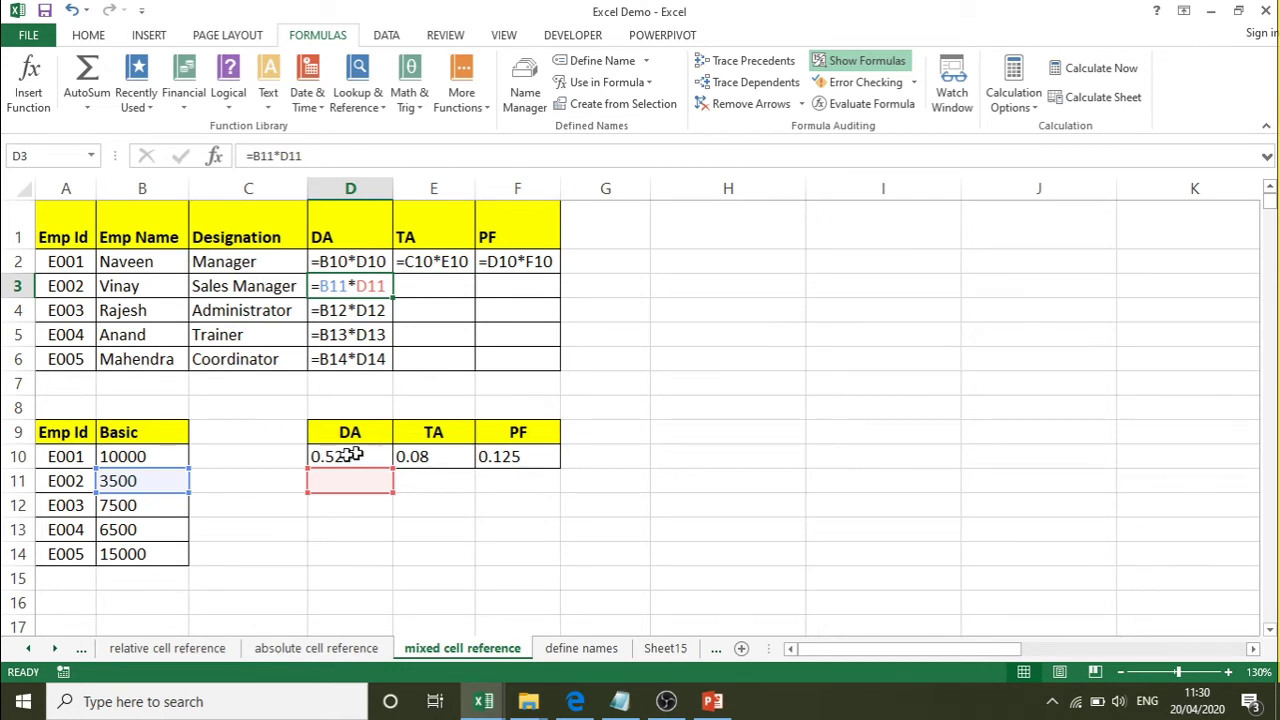
click(358, 311)
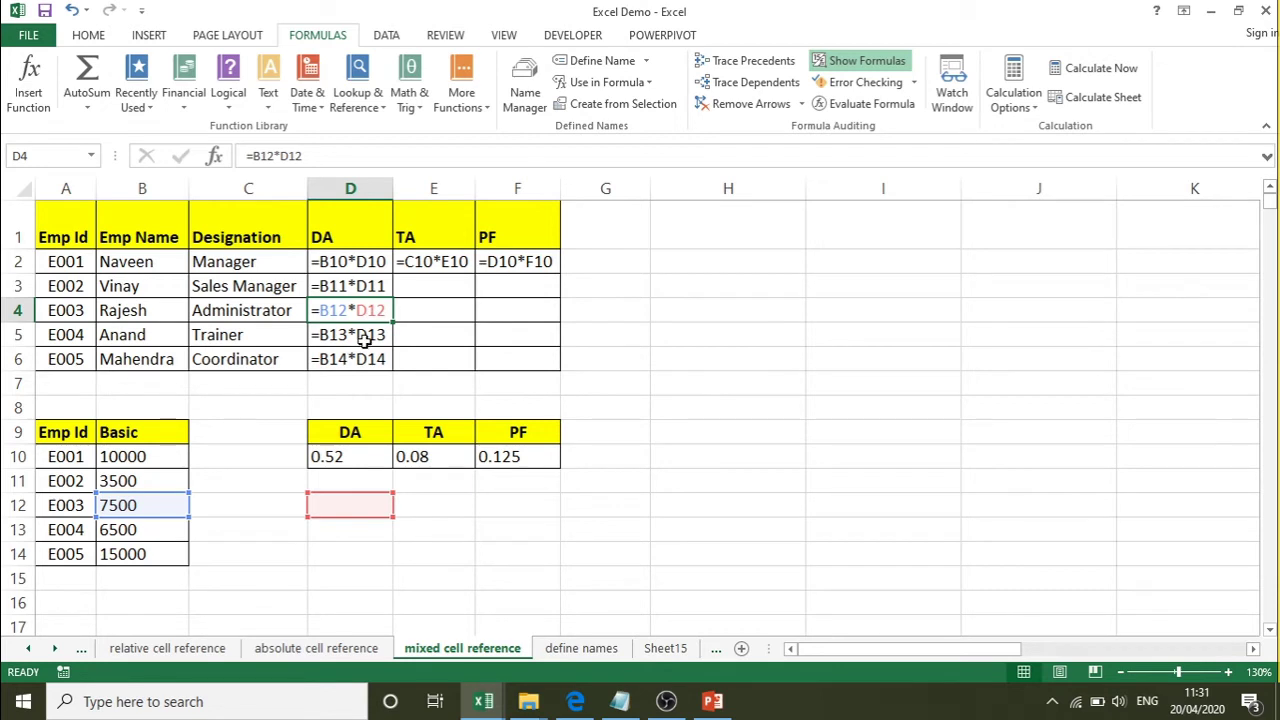
click(364, 338)
drag(364, 341, 362, 361)
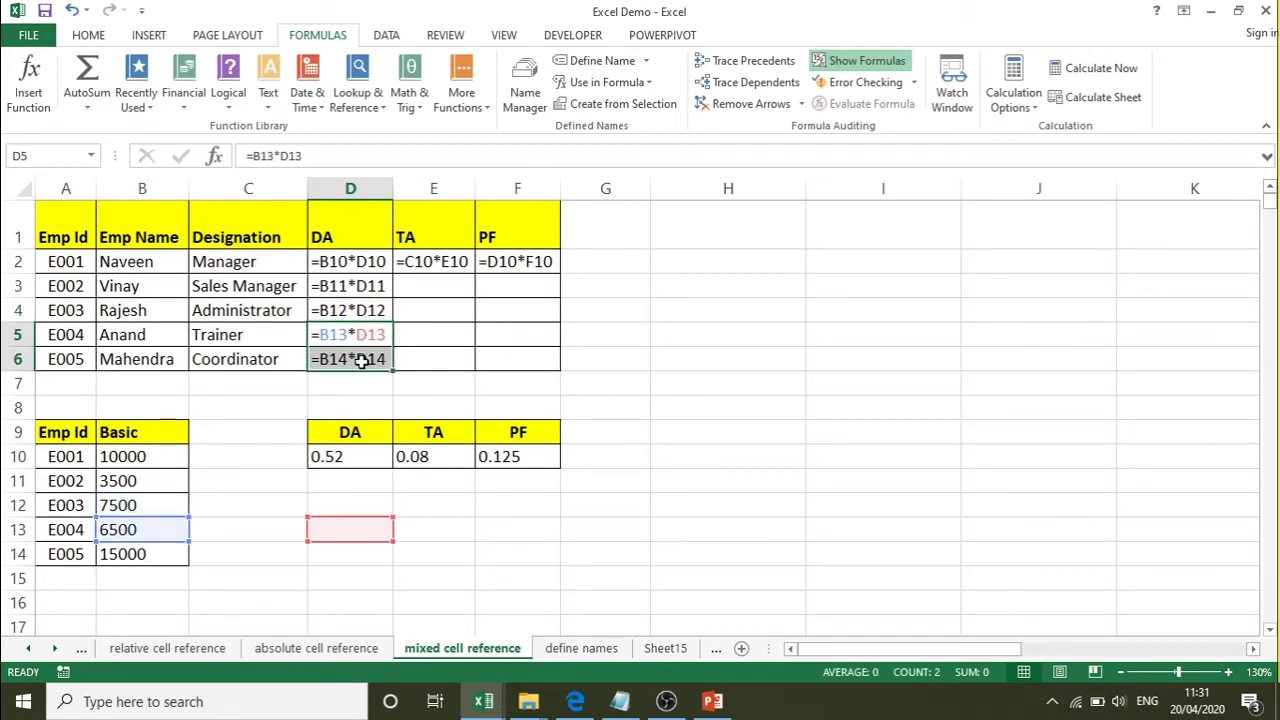
click(362, 362)
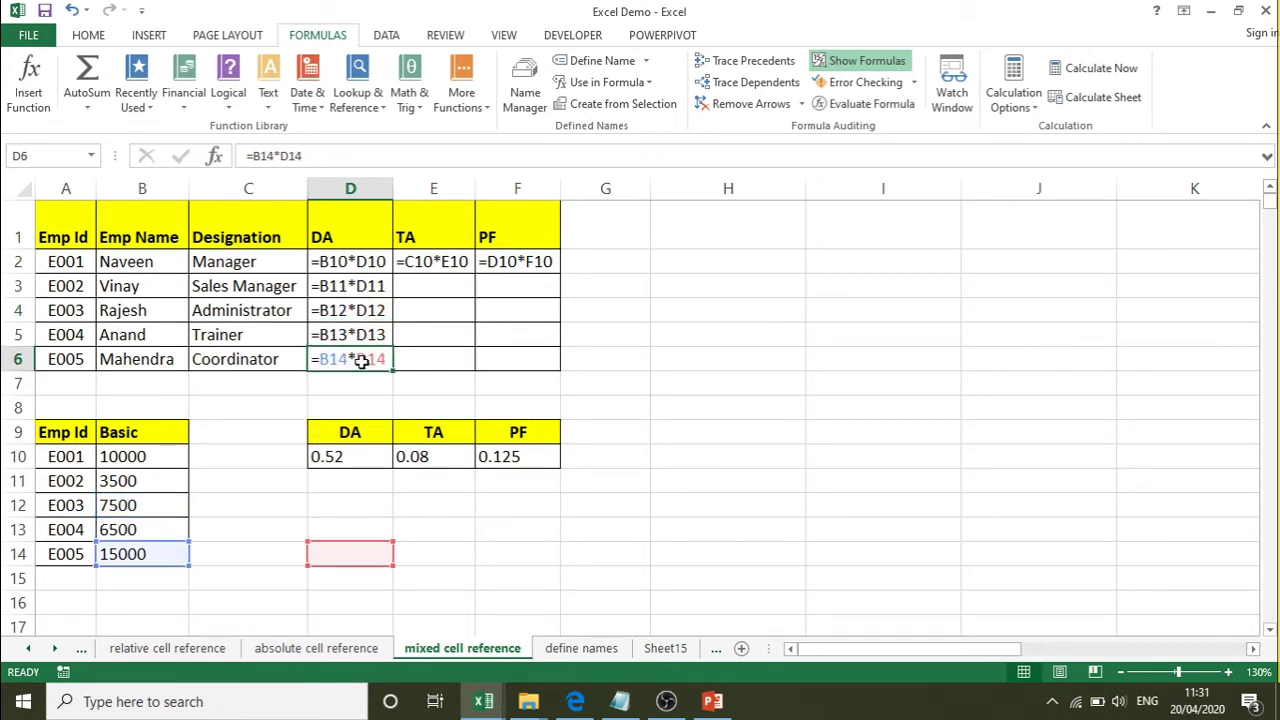
Step: Check the references in TA cell E2, copy its formula down through E6 and inspect the copied formulas
click(433, 262)
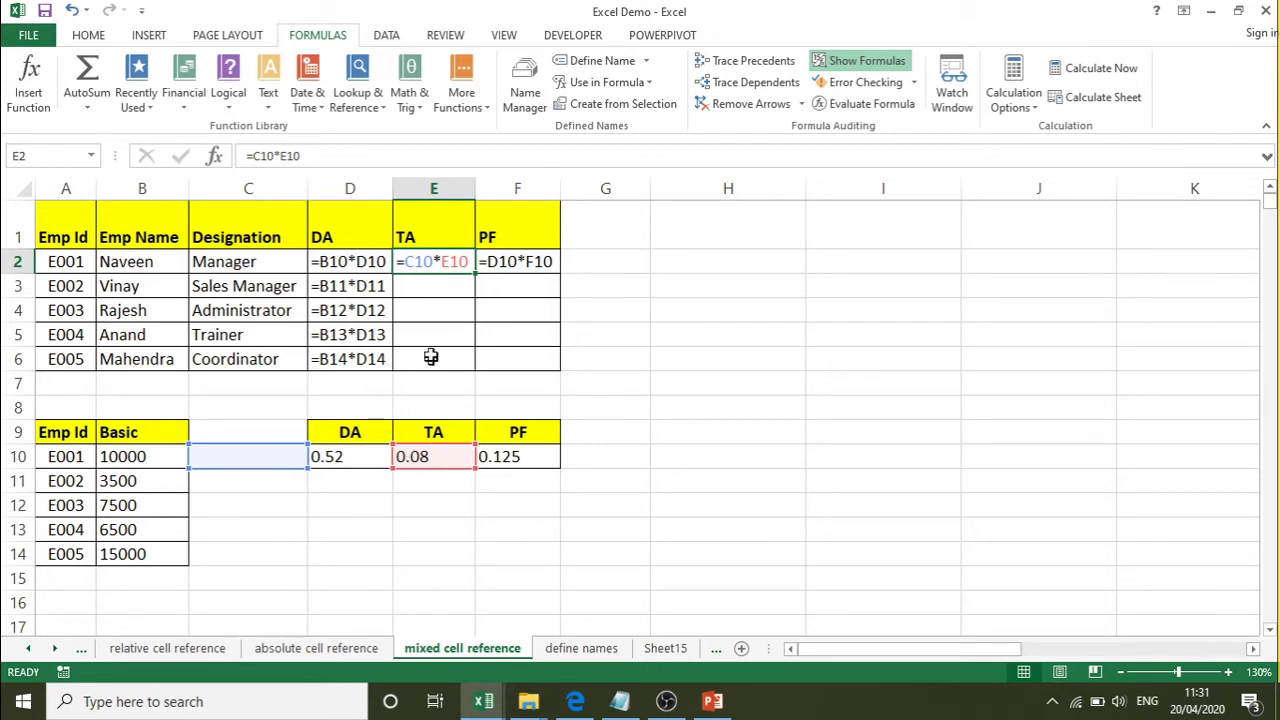
click(442, 288)
click(443, 306)
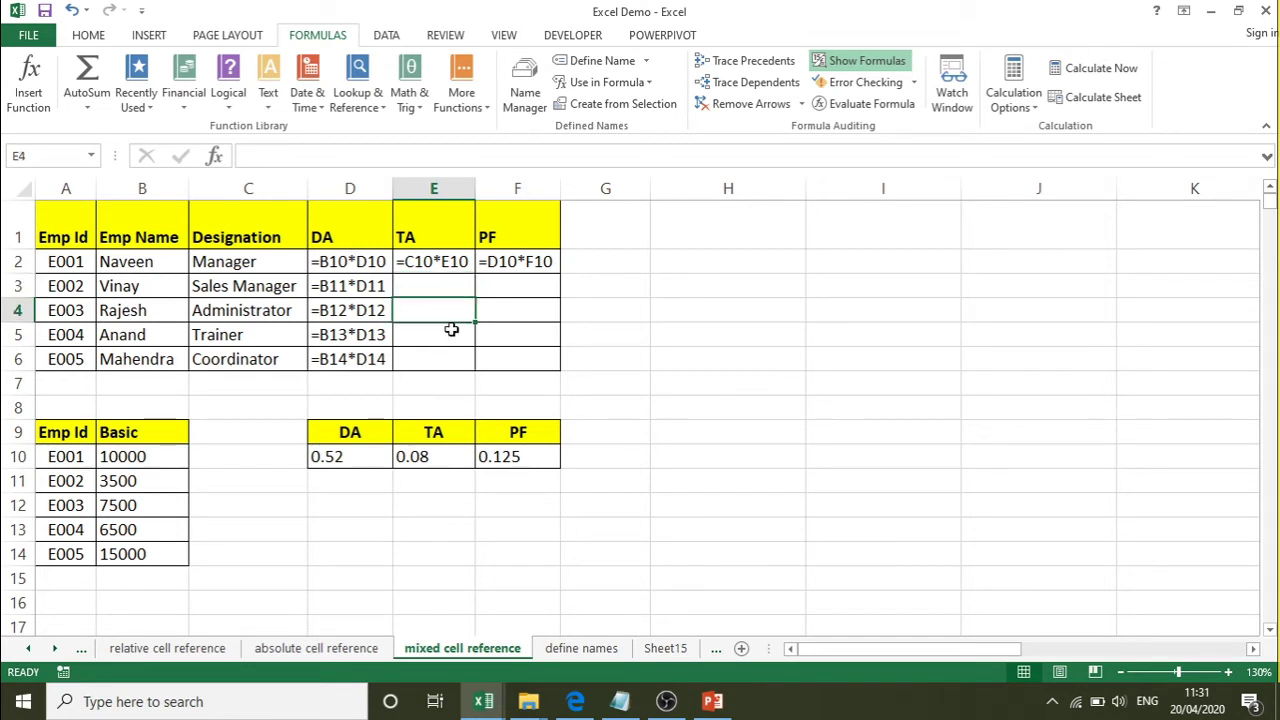
click(459, 266)
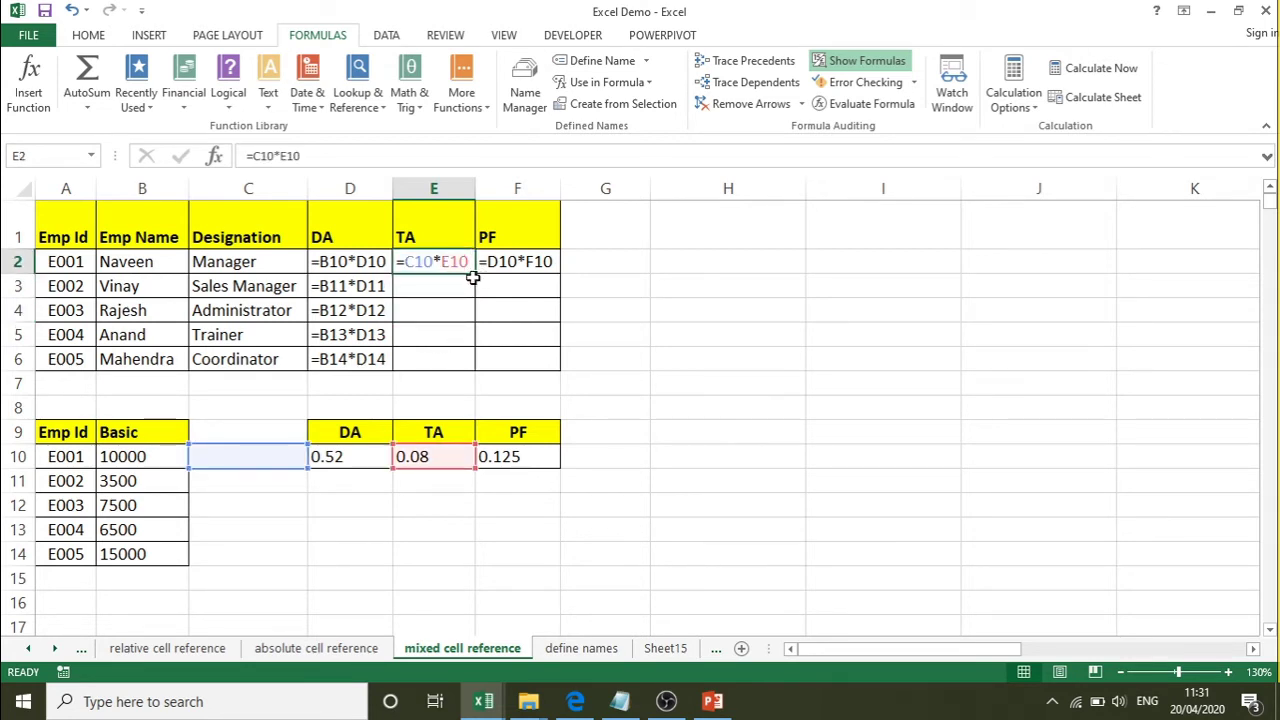
drag(474, 276, 446, 372)
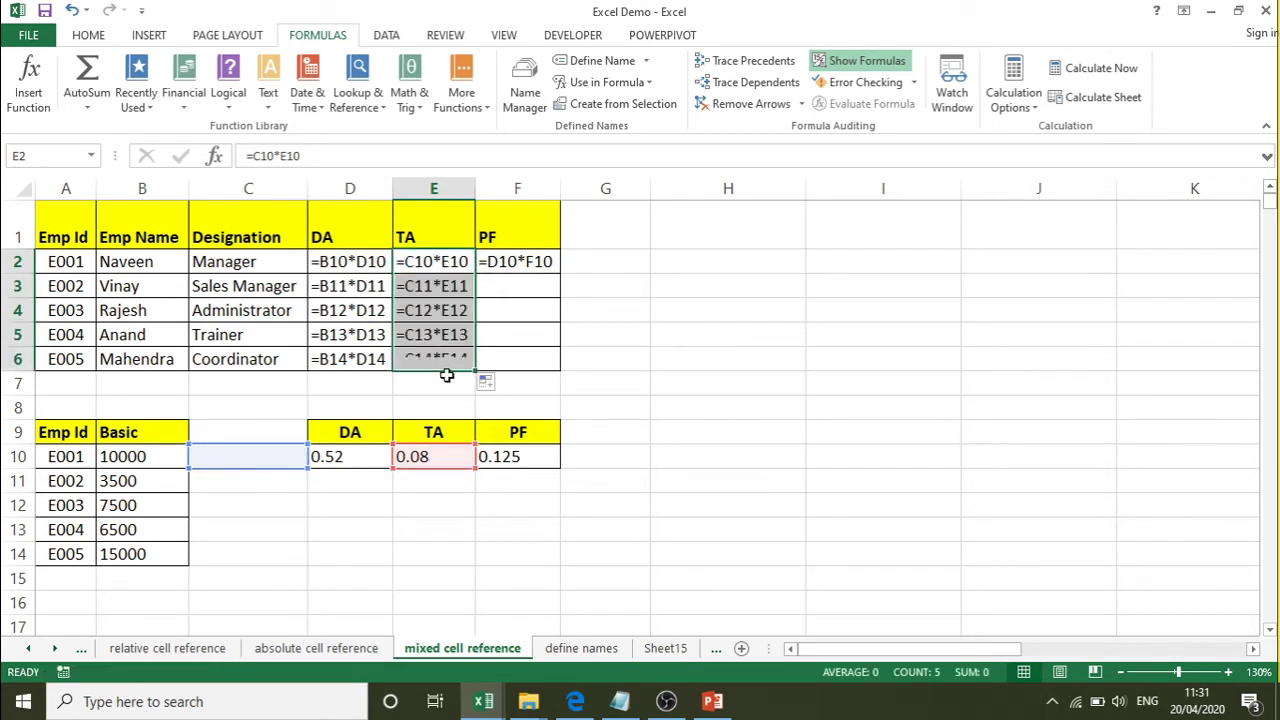
click(446, 358)
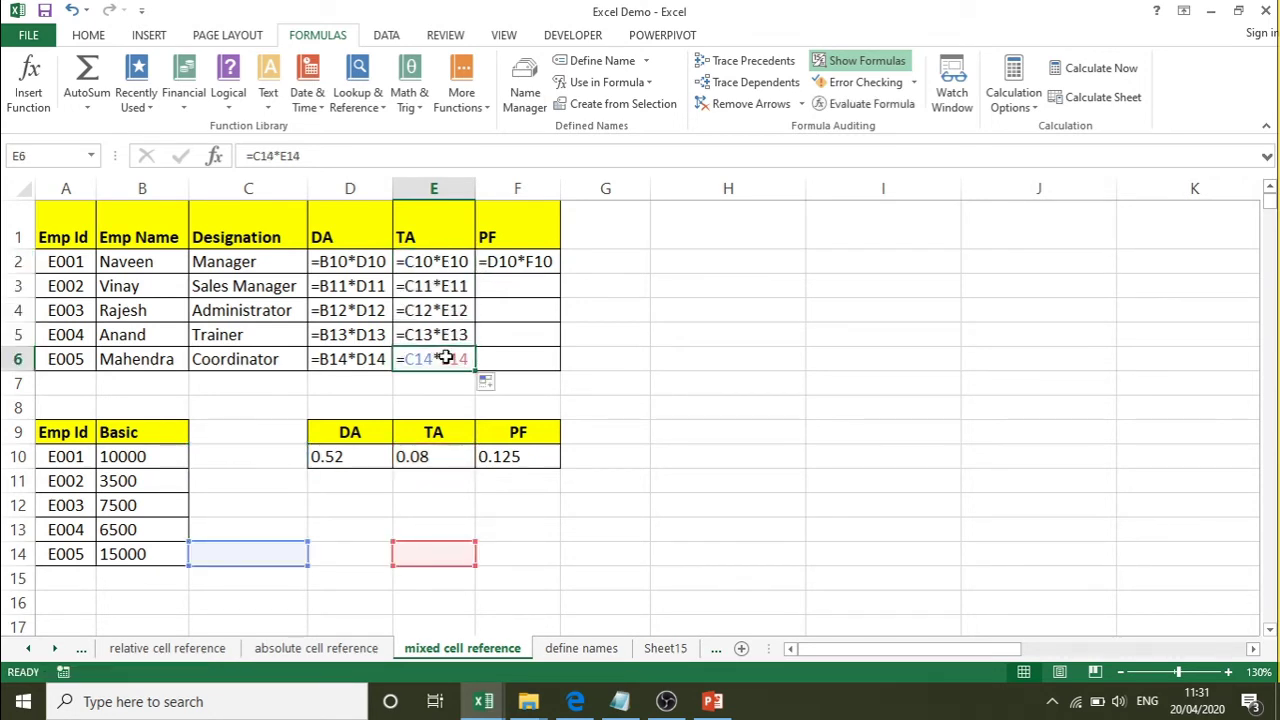
click(445, 331)
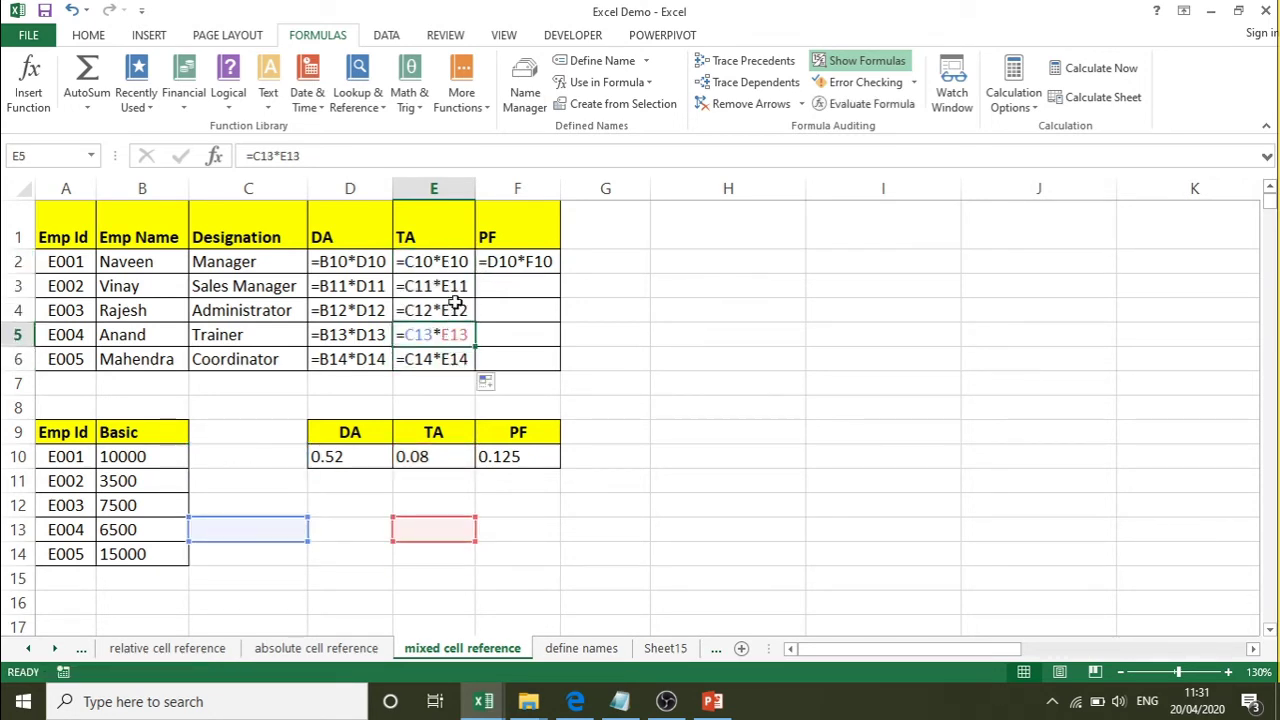
click(455, 302)
Step: Copy the PF formula from F2 down through F6 and compare the references in the copied cells
click(515, 262)
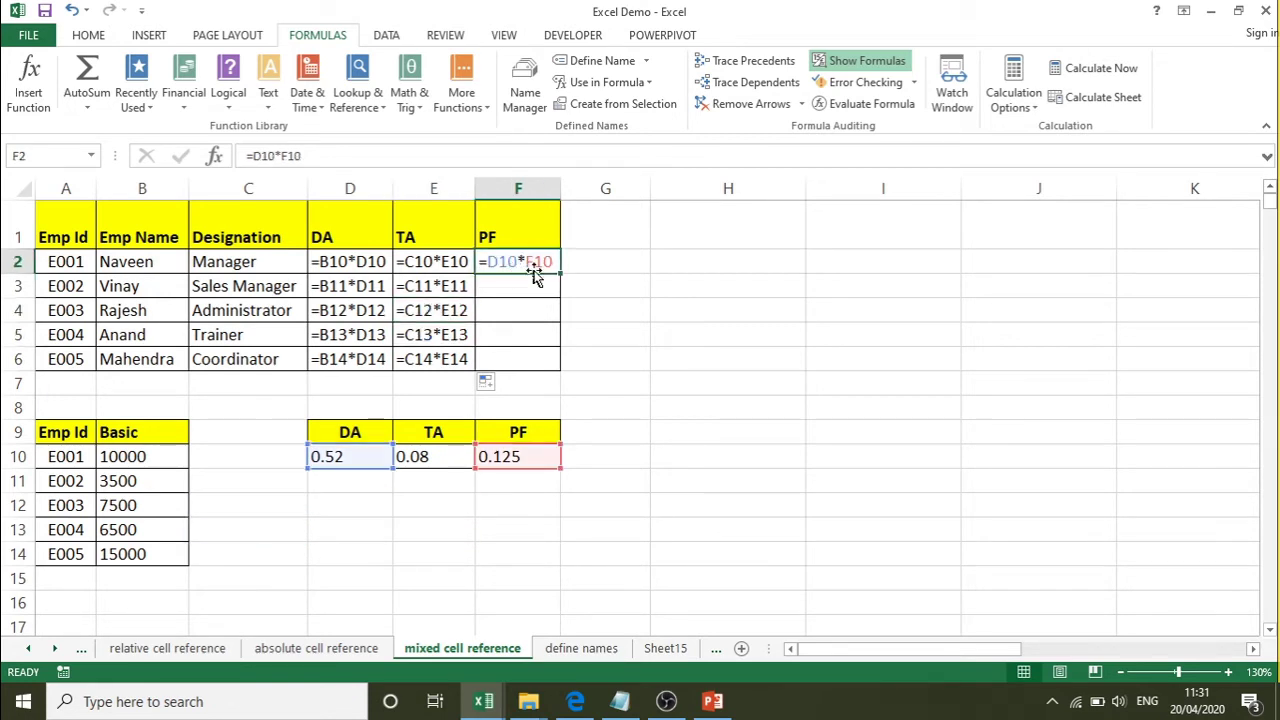
drag(559, 272, 541, 367)
click(533, 290)
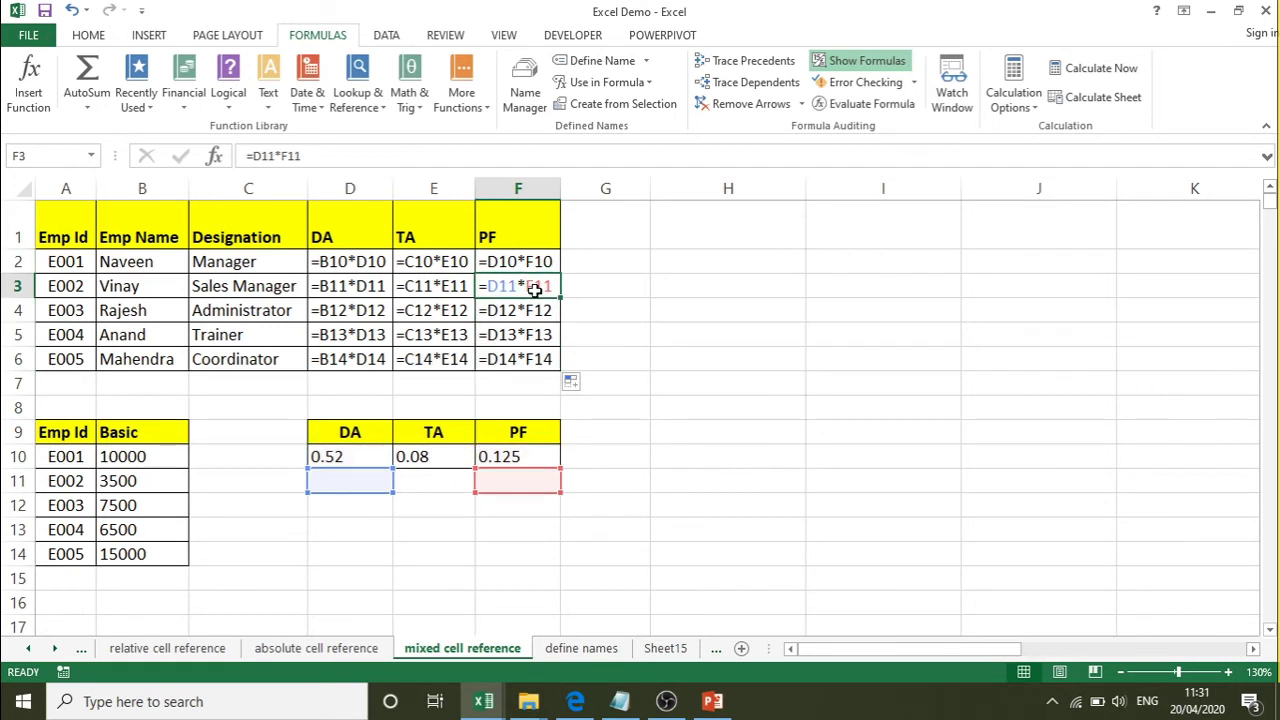
click(538, 259)
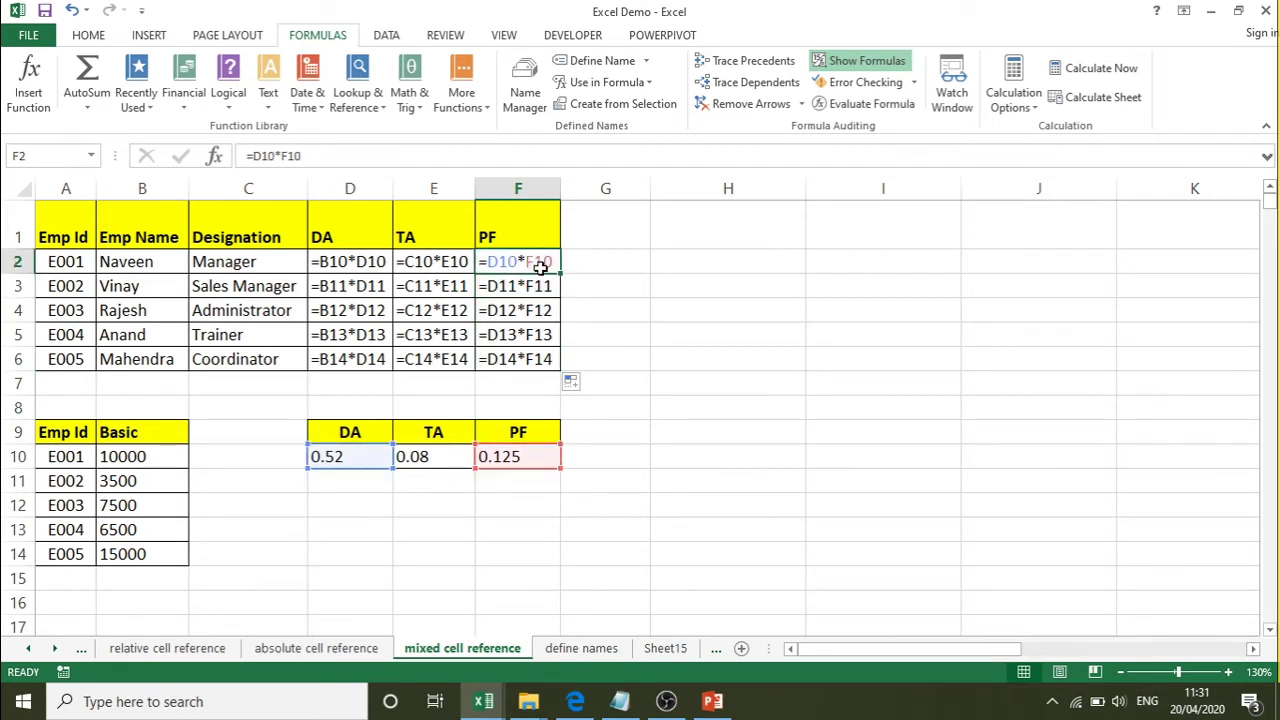
click(537, 290)
click(527, 312)
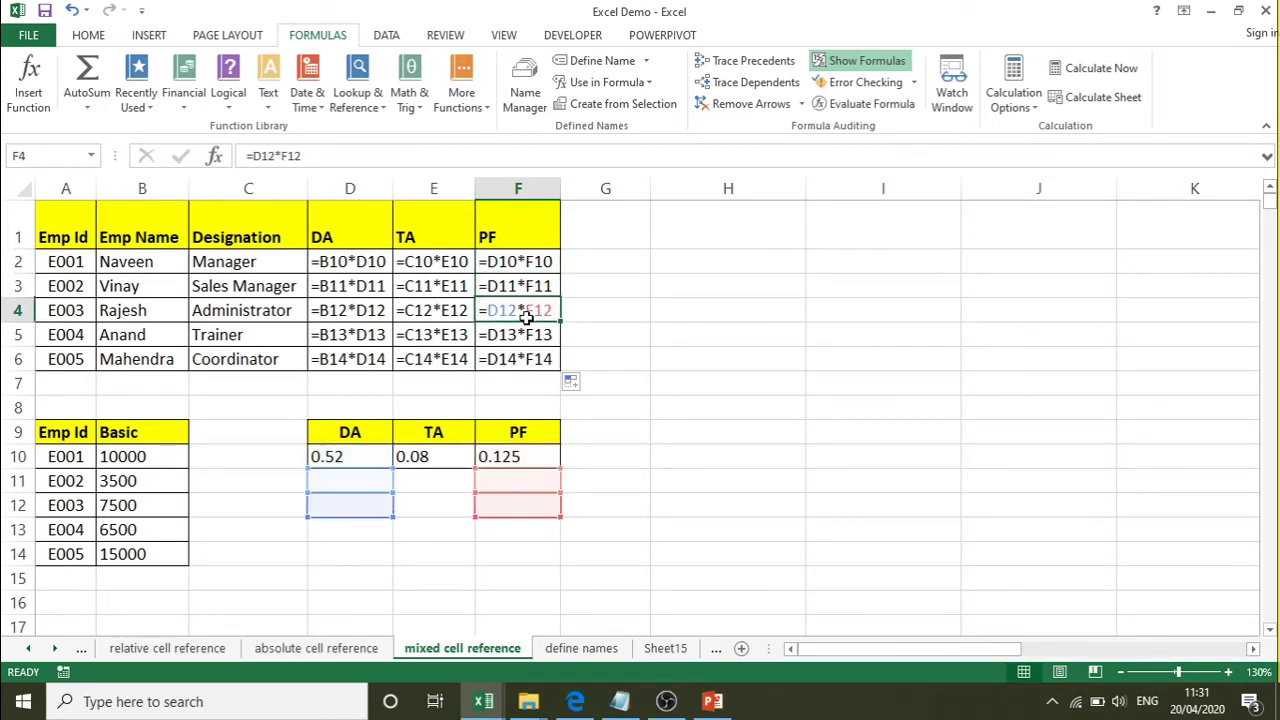
click(533, 362)
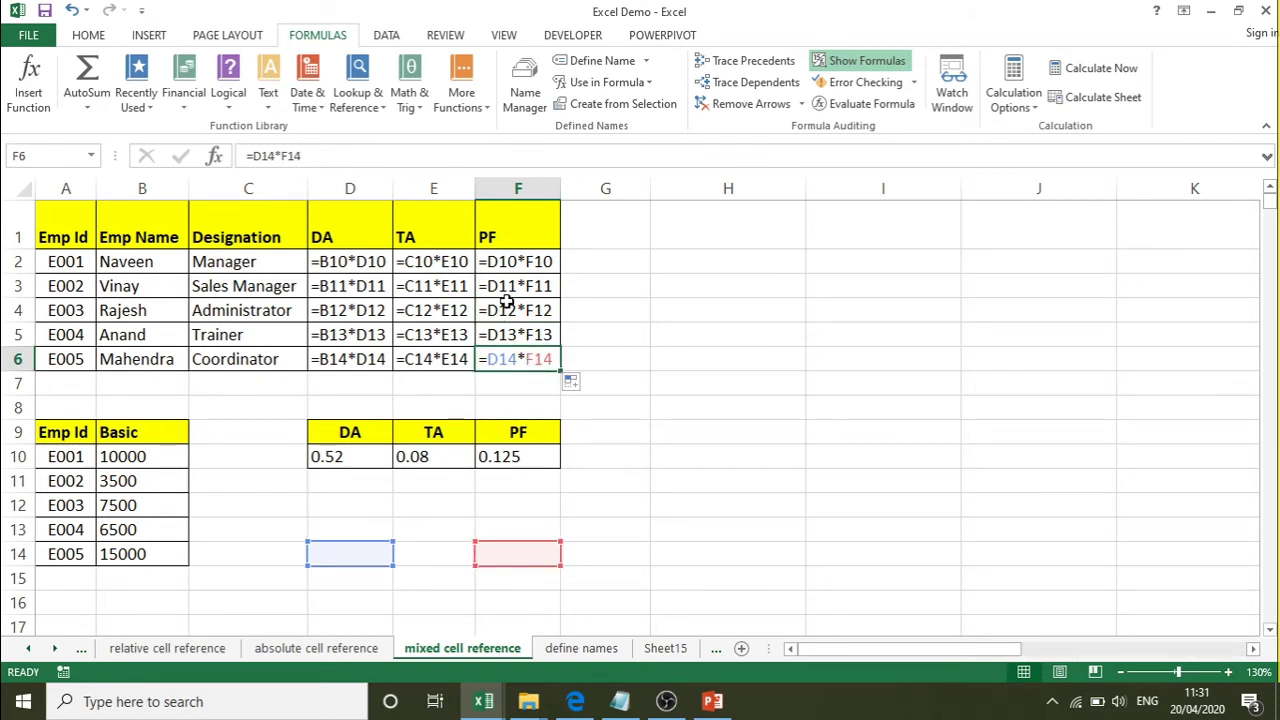
Step: Turn formula display off and select the whole sheet to fit the column widths to their contents
click(424, 246)
click(380, 264)
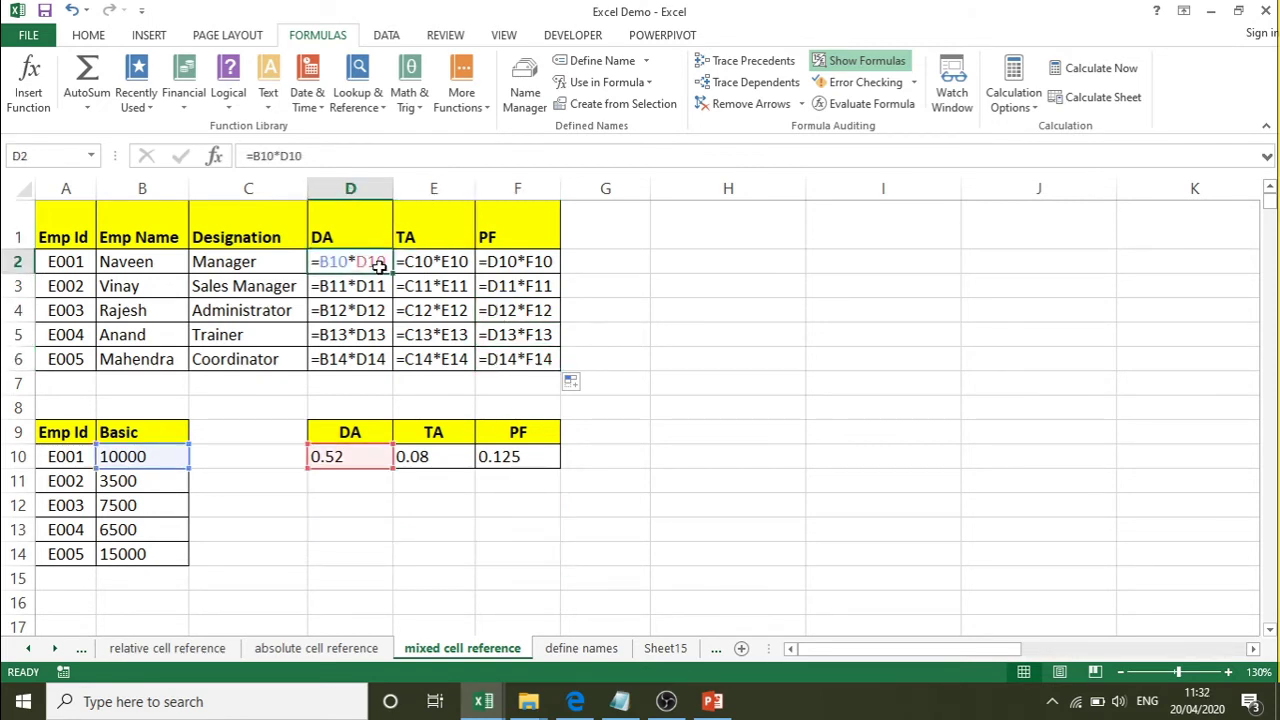
click(866, 61)
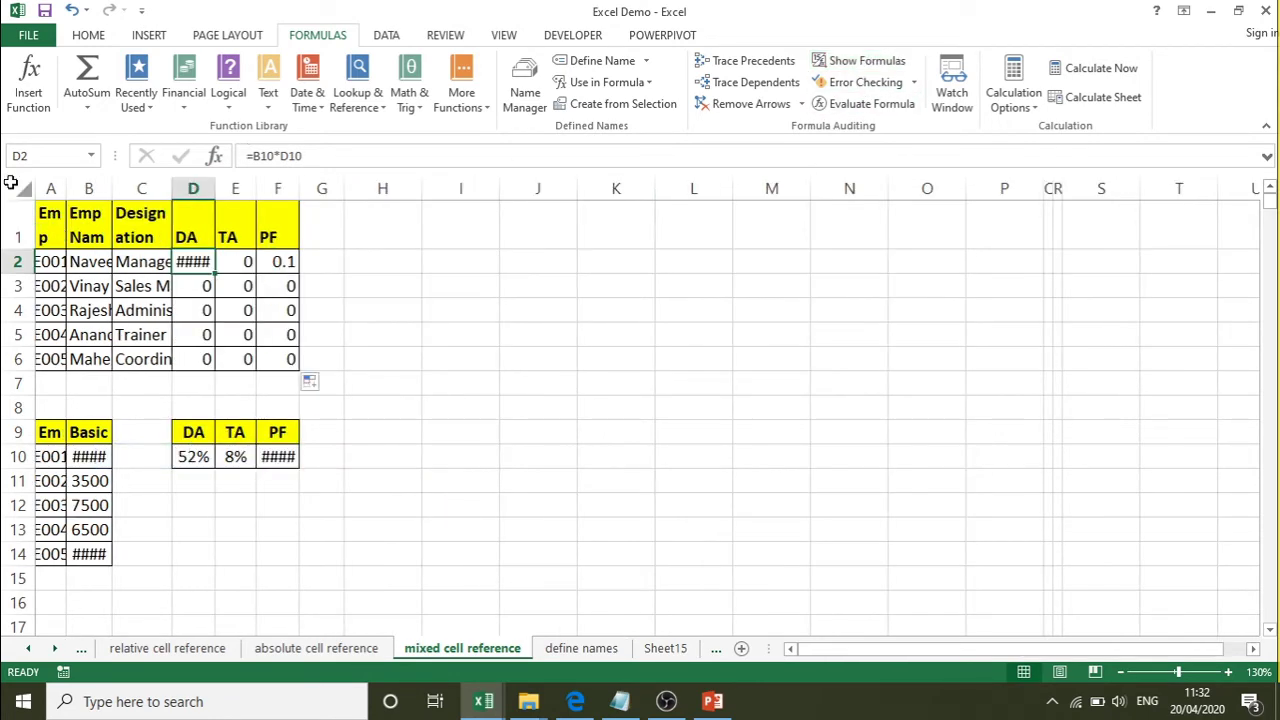
click(12, 183)
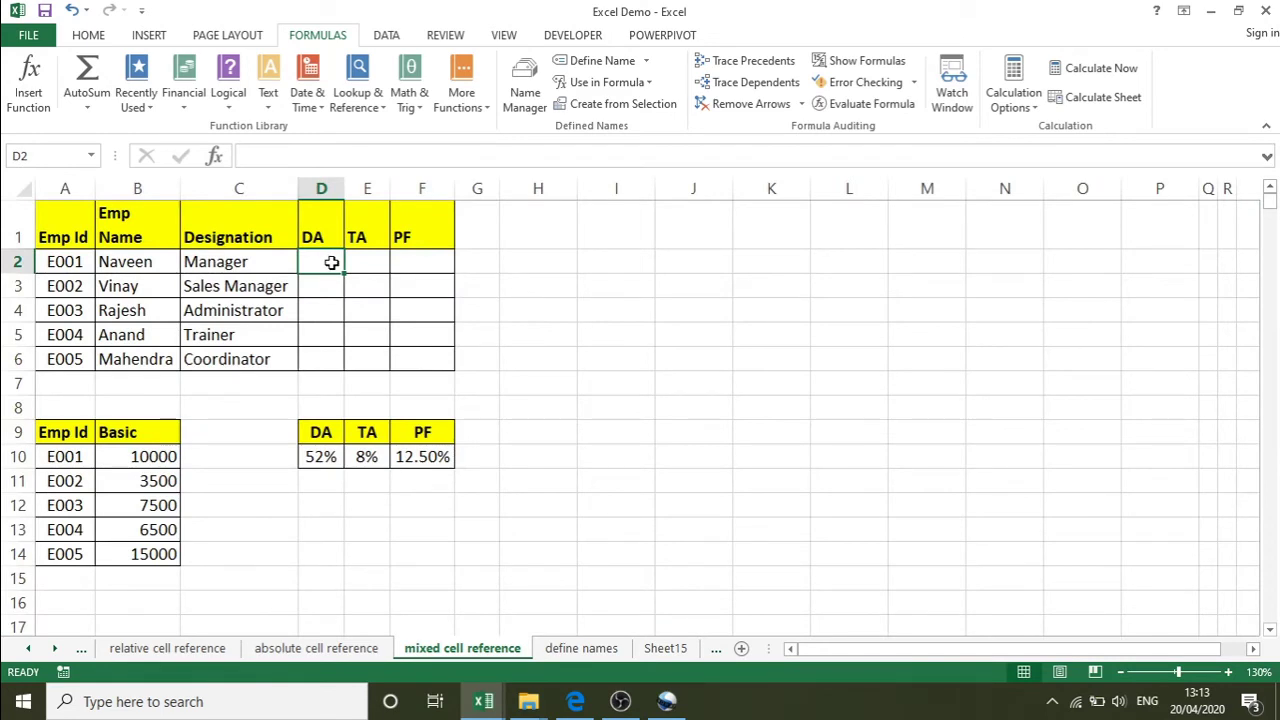
Step: Enter the mixed-reference formula =$B10*D$10 in DA cell D2 and fill it down through D6
text(=)
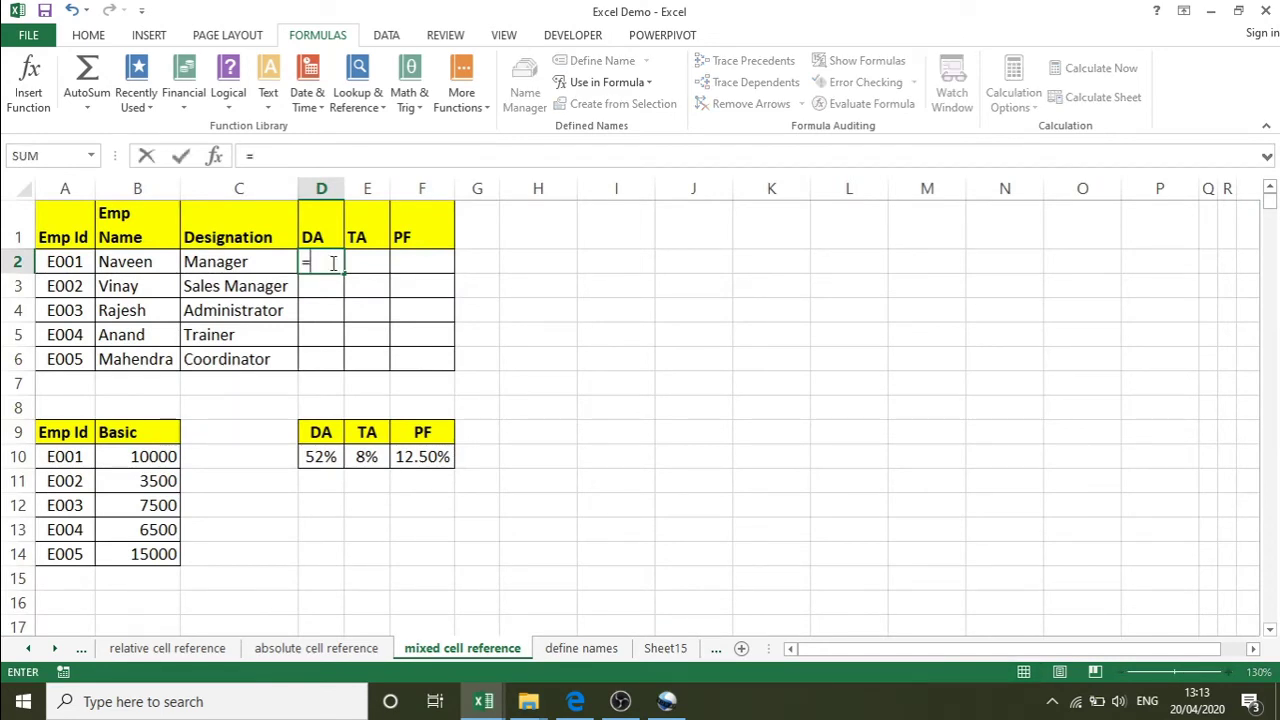
click(140, 457)
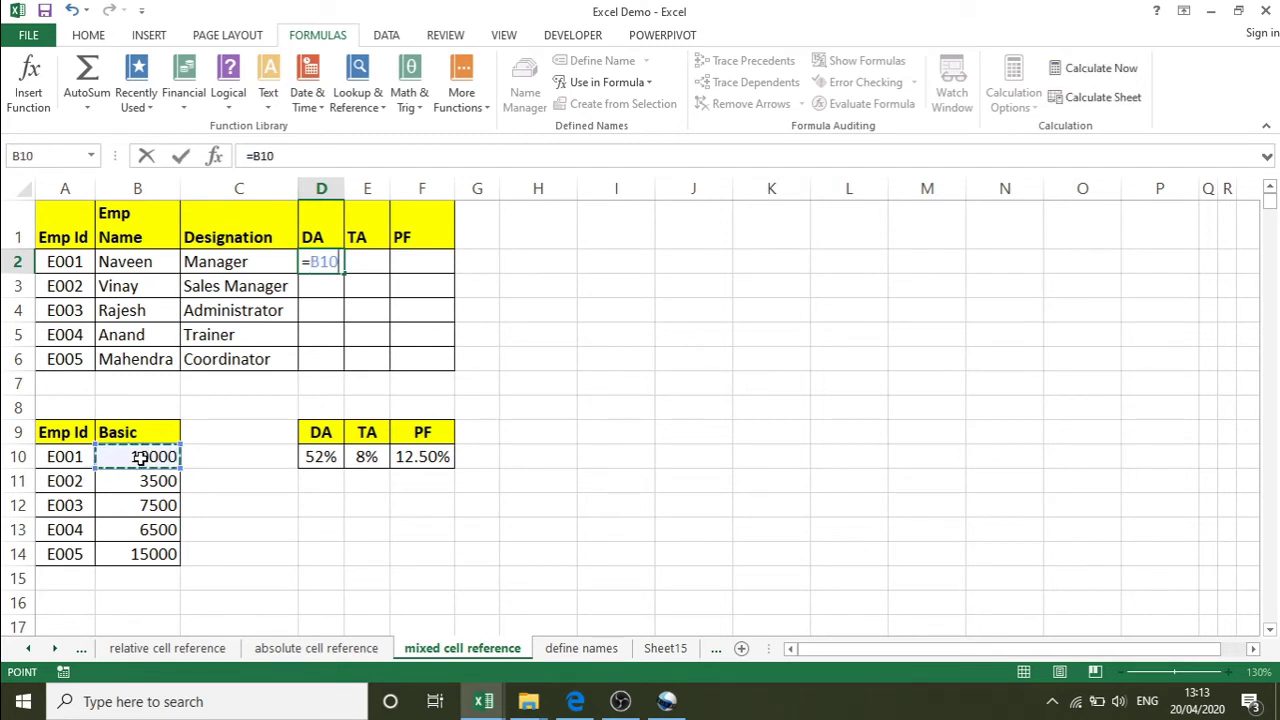
text(*)
click(327, 457)
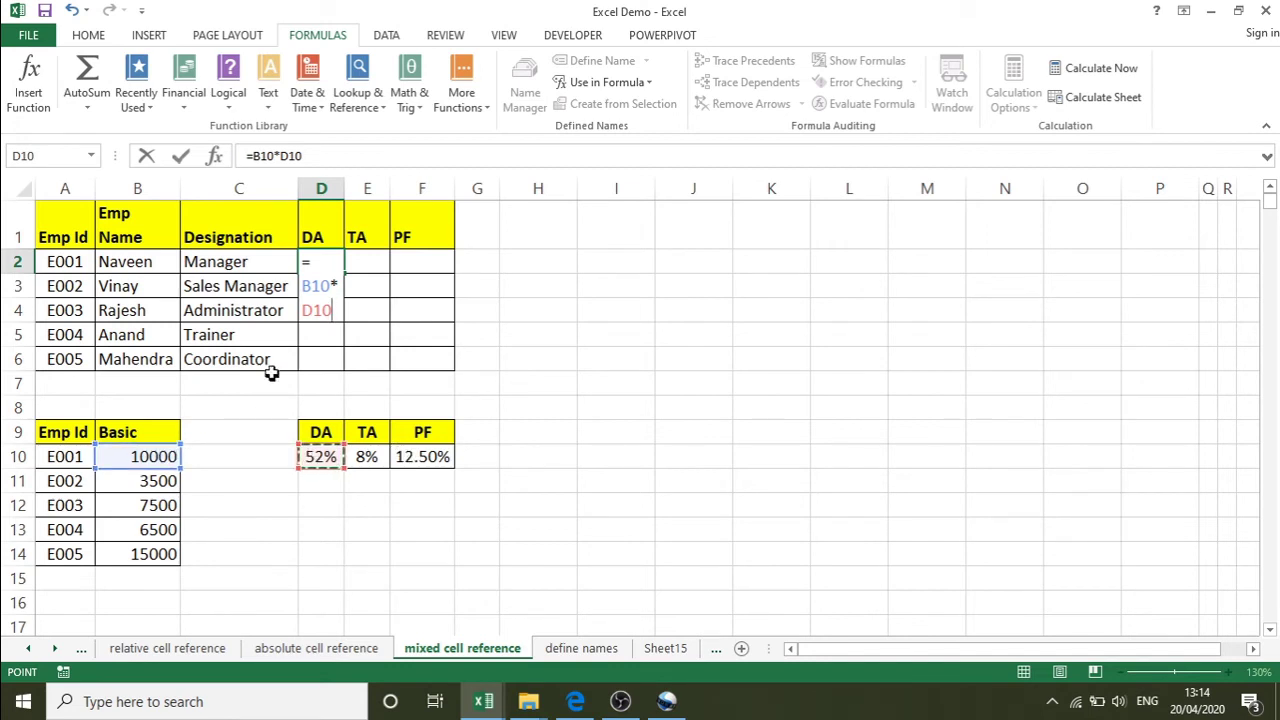
click(303, 286)
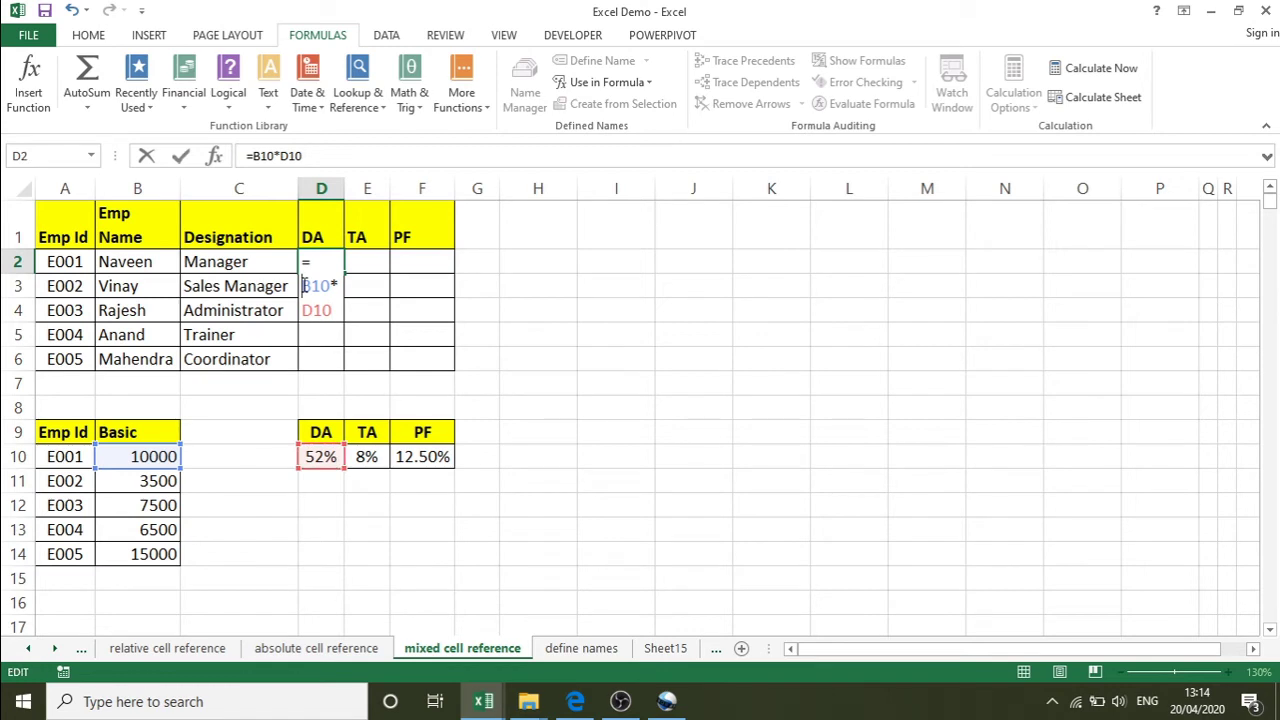
text($)
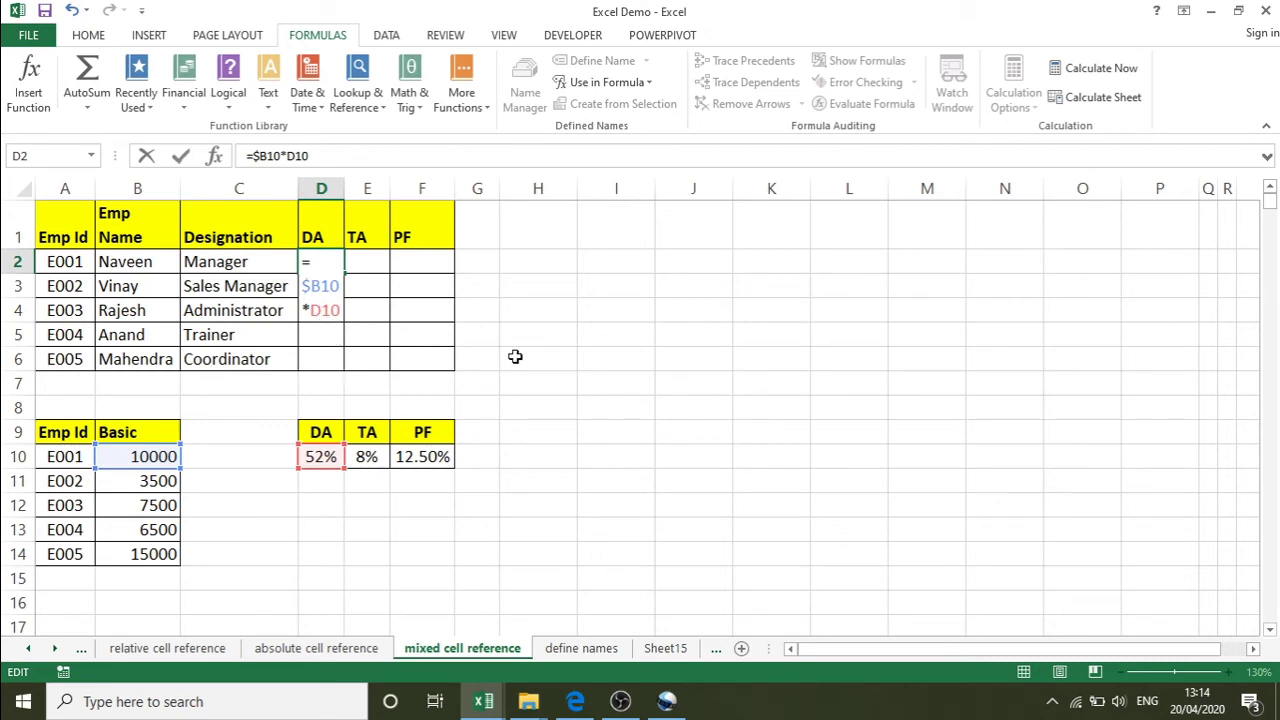
text($)
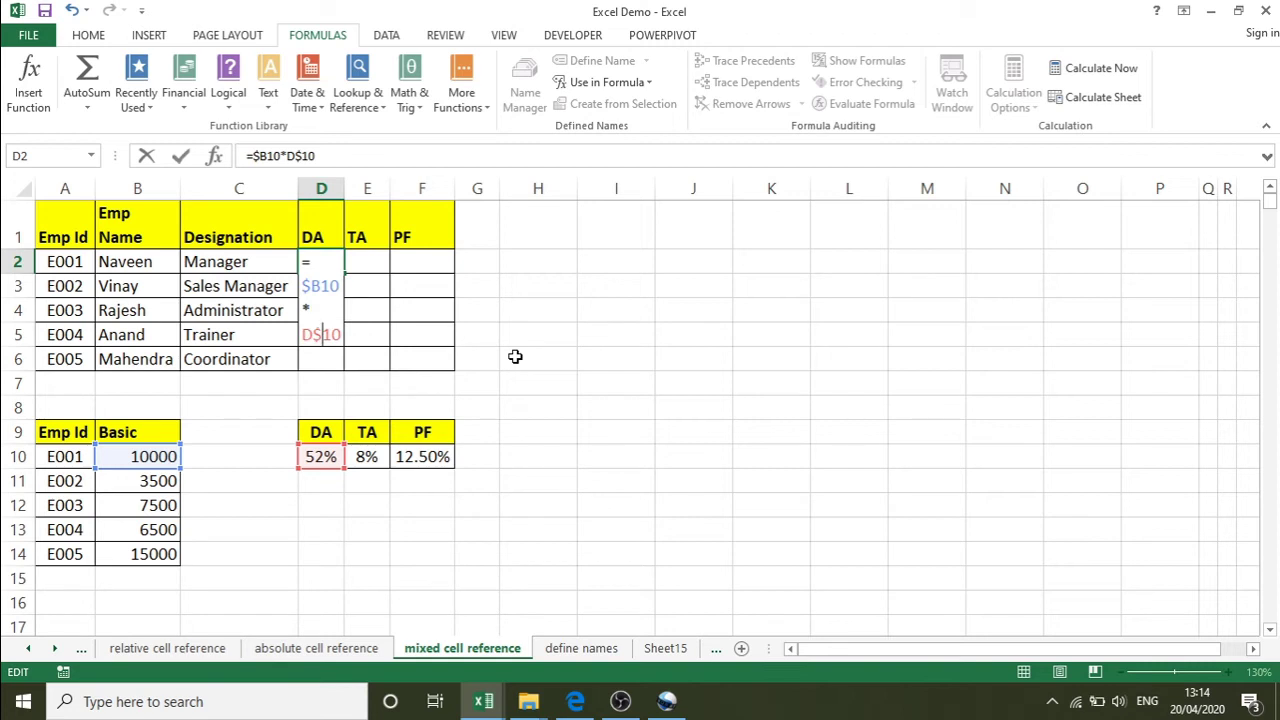
key(Return)
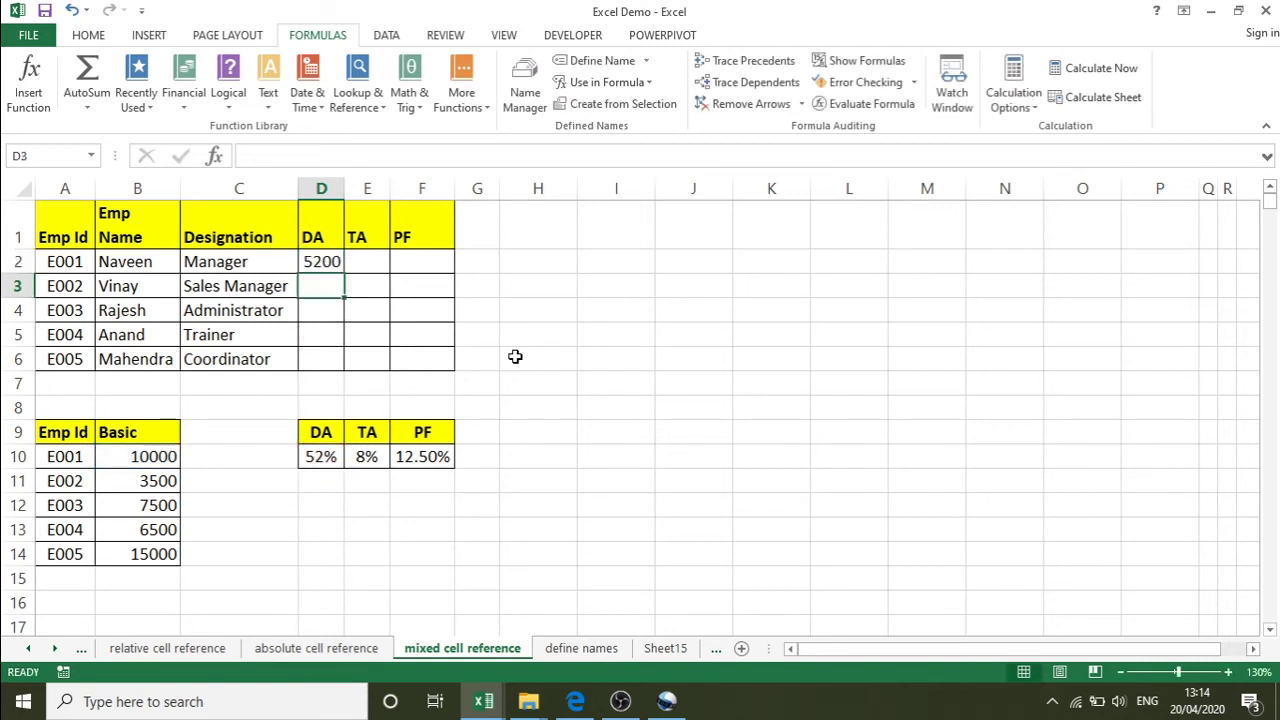
click(316, 262)
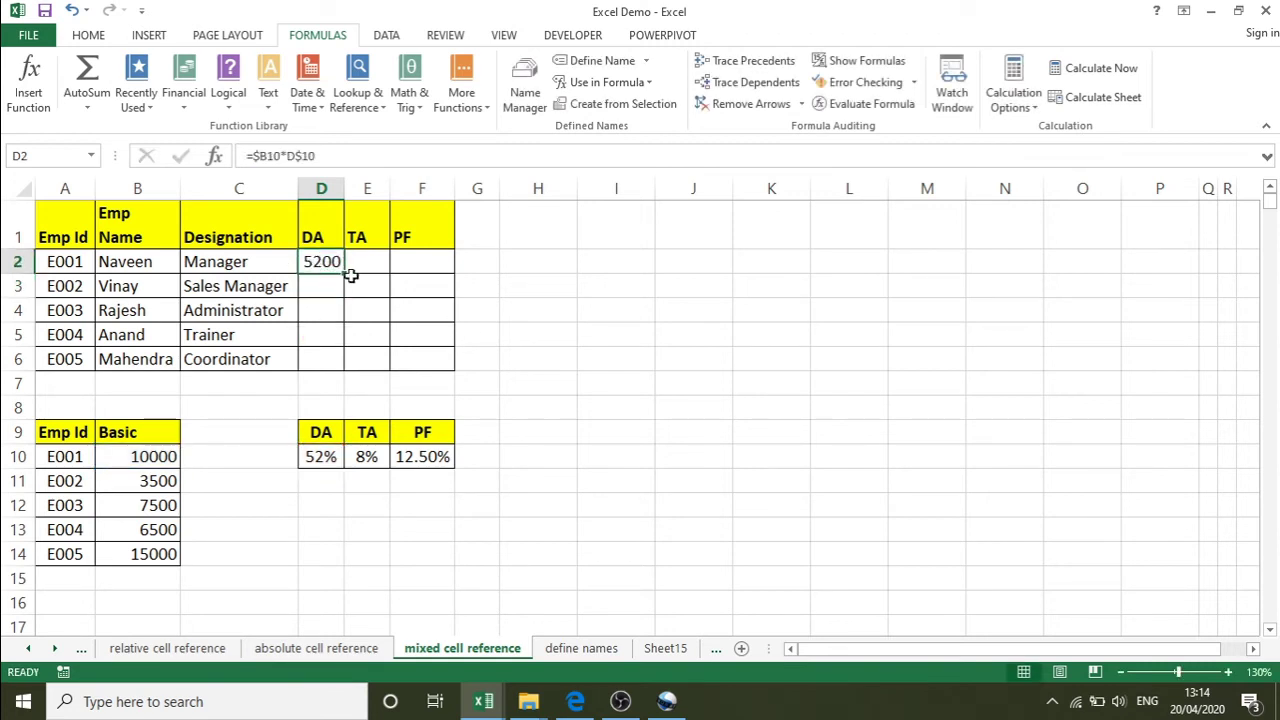
drag(345, 273, 342, 366)
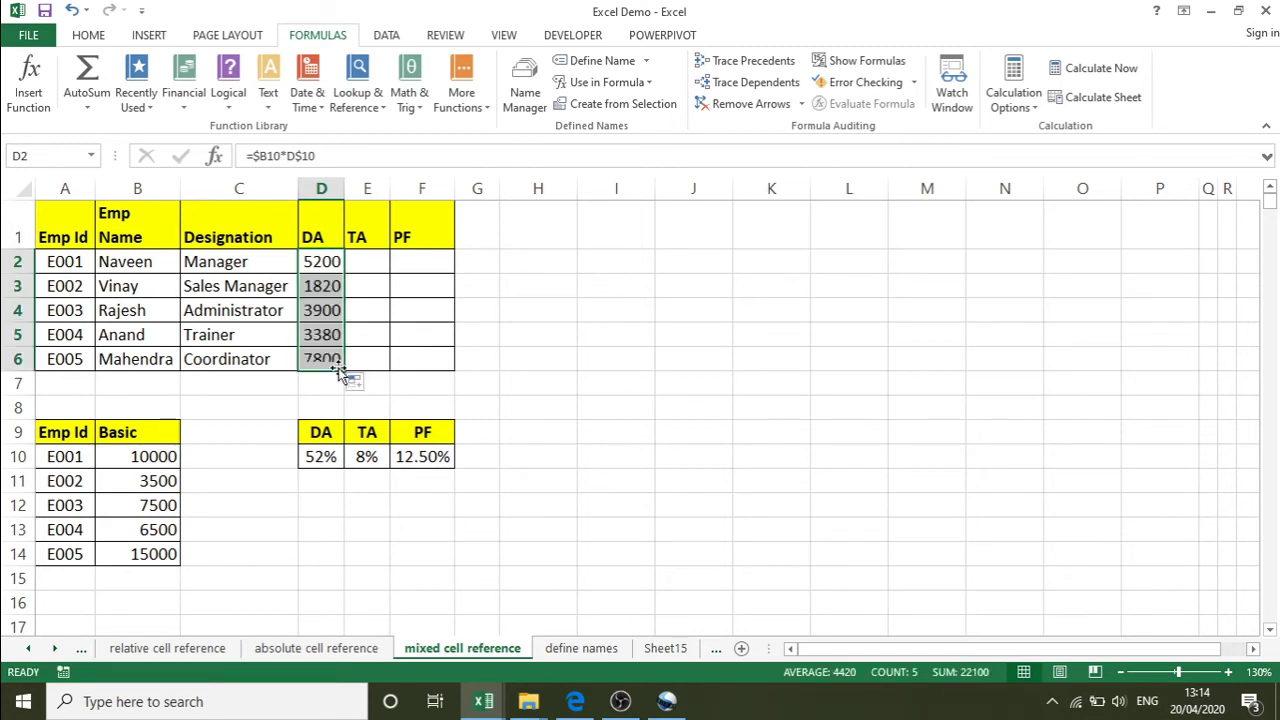
Step: Fill the DA formula from D2 across to F2, and copy the TA and PF formulas down through row 6
click(335, 262)
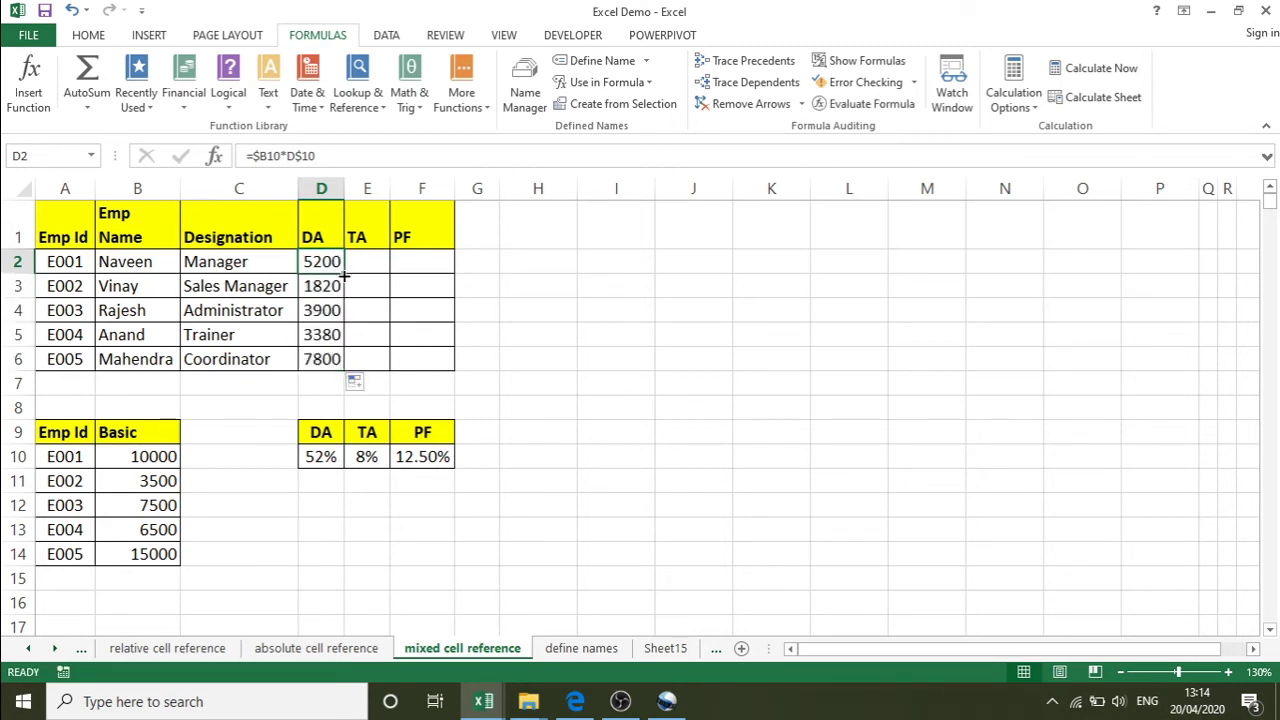
drag(345, 273, 428, 271)
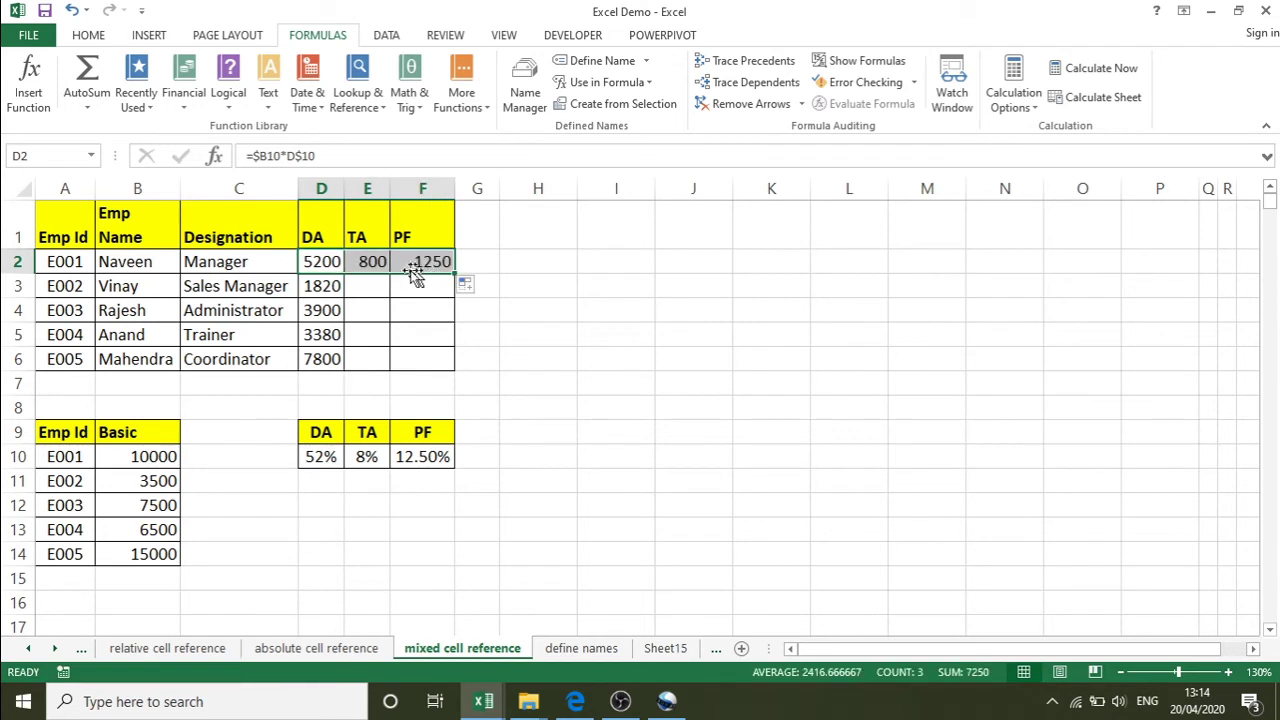
click(383, 262)
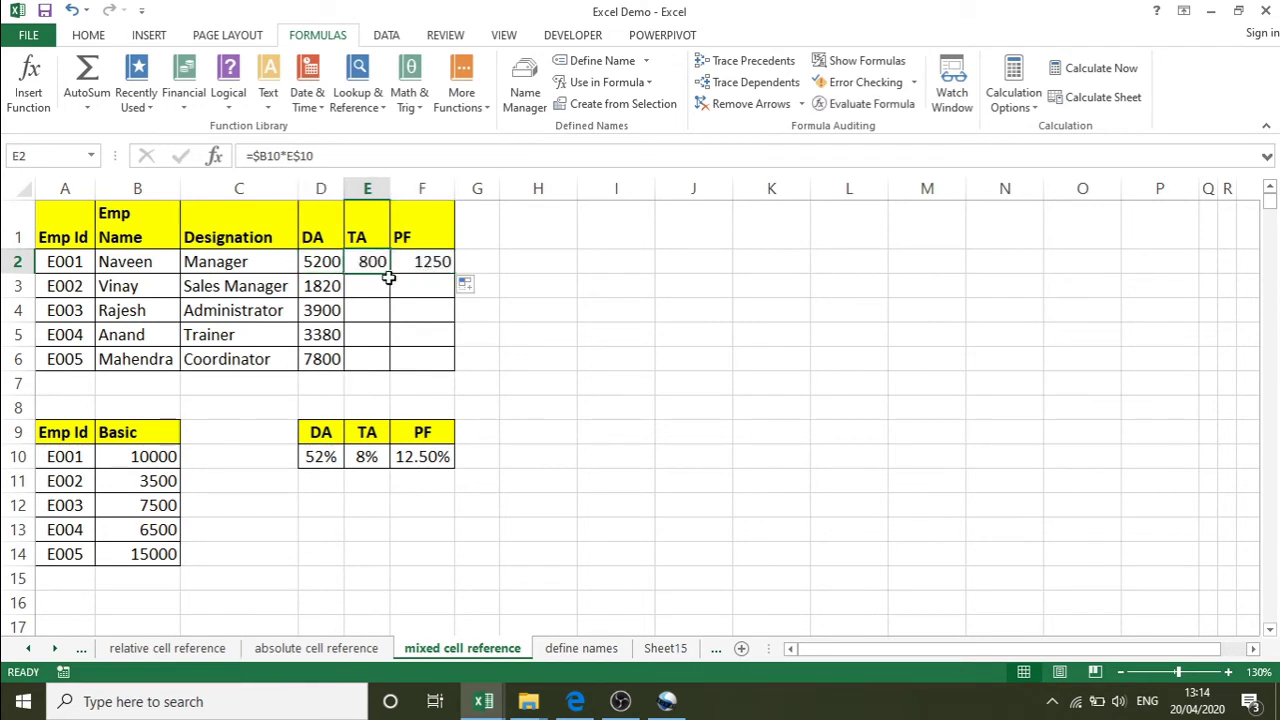
drag(388, 278, 389, 366)
click(428, 266)
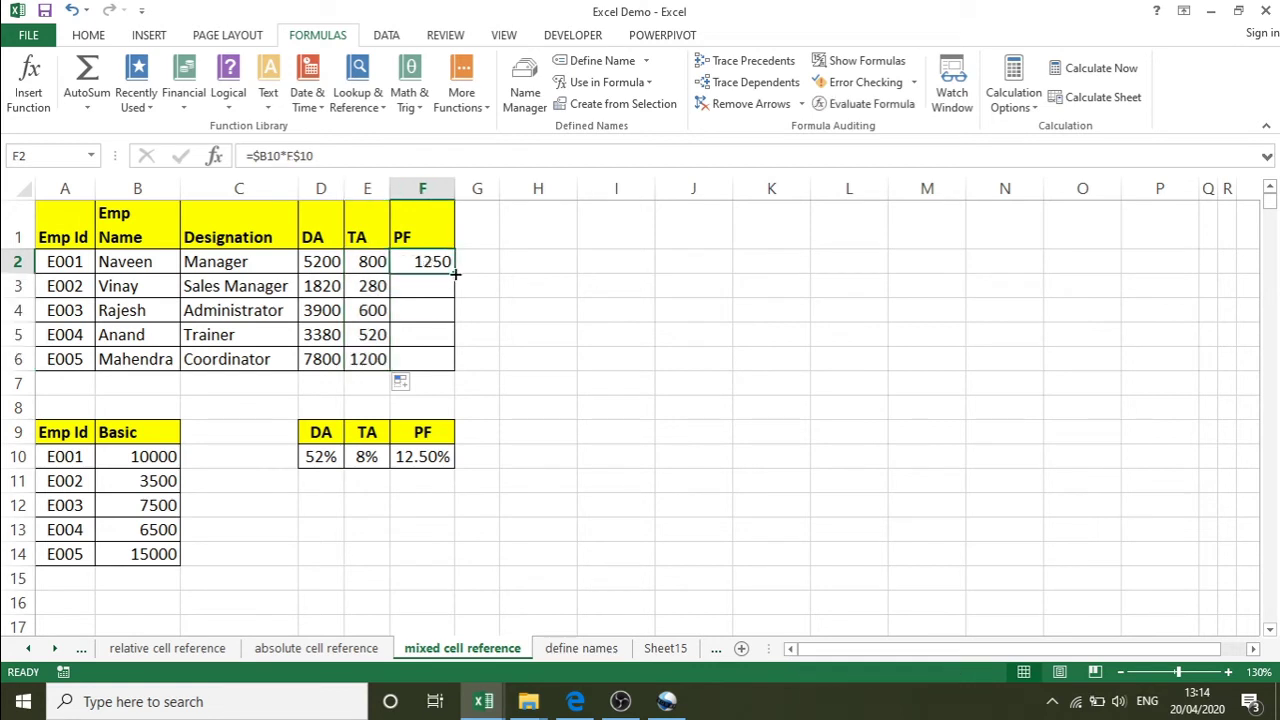
drag(453, 274, 449, 364)
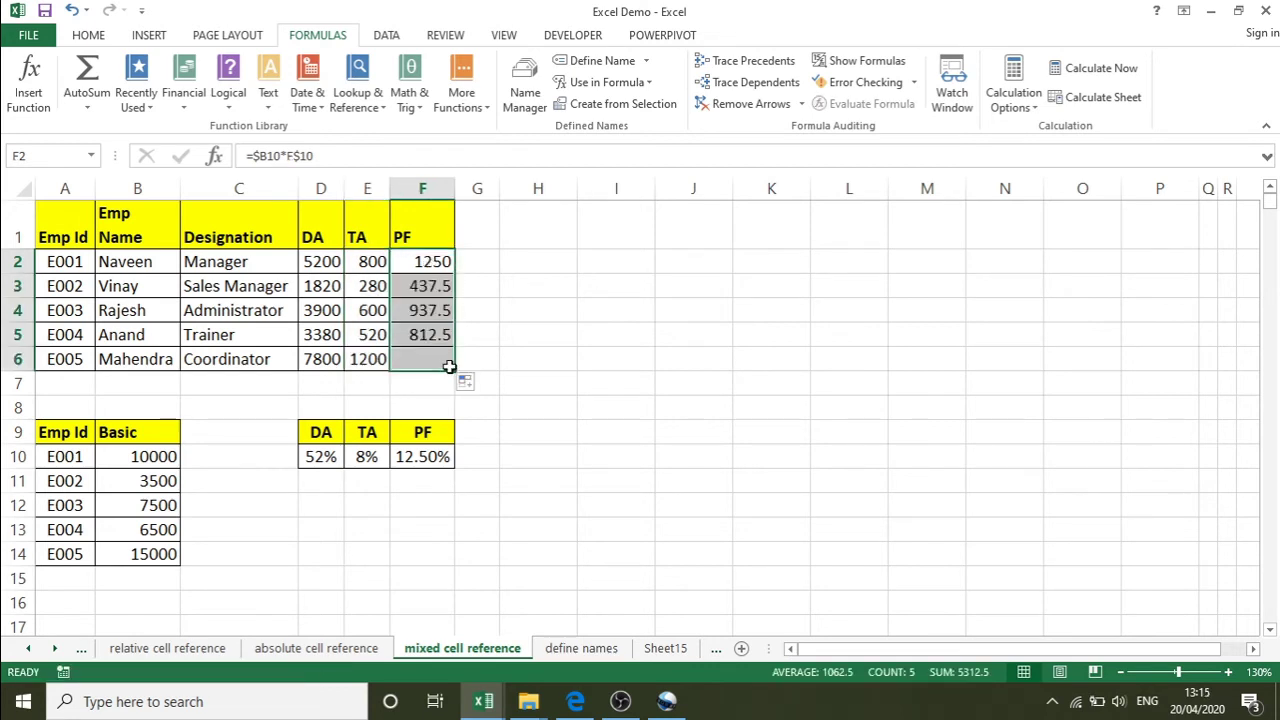
Step: Display the sheet's formulas and examine the references in DA cells D2 through D6
click(336, 260)
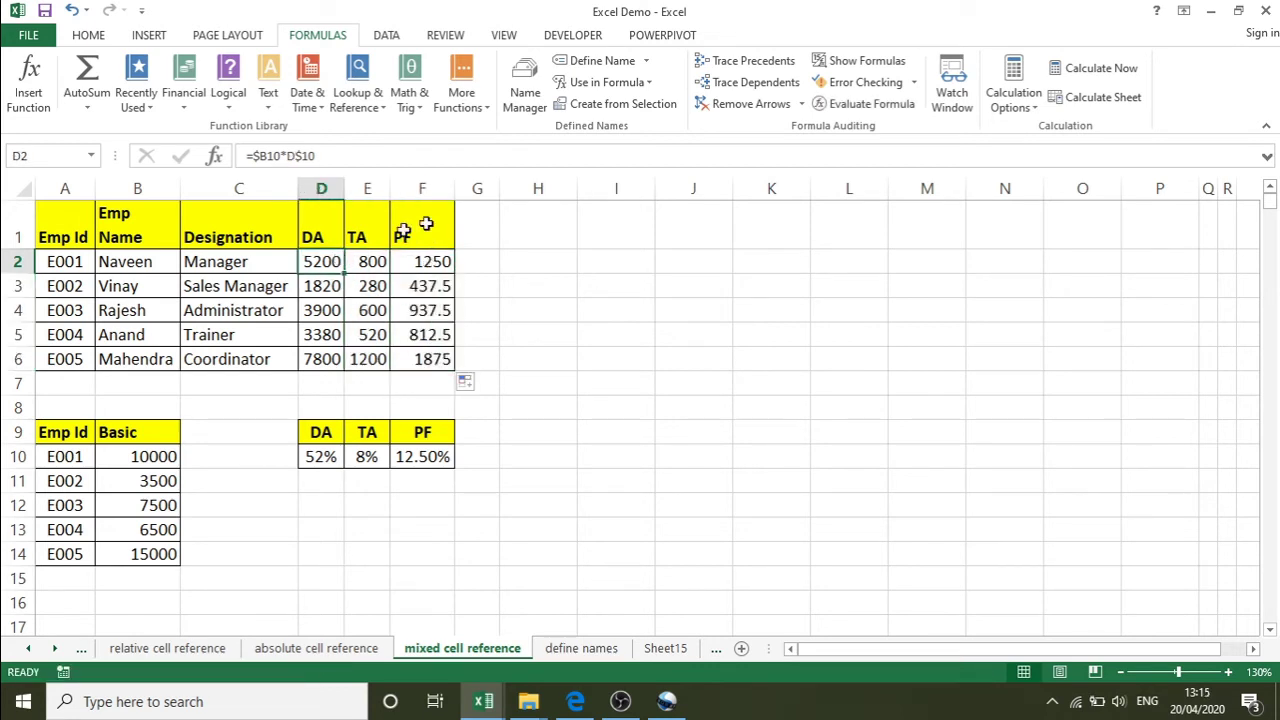
click(880, 60)
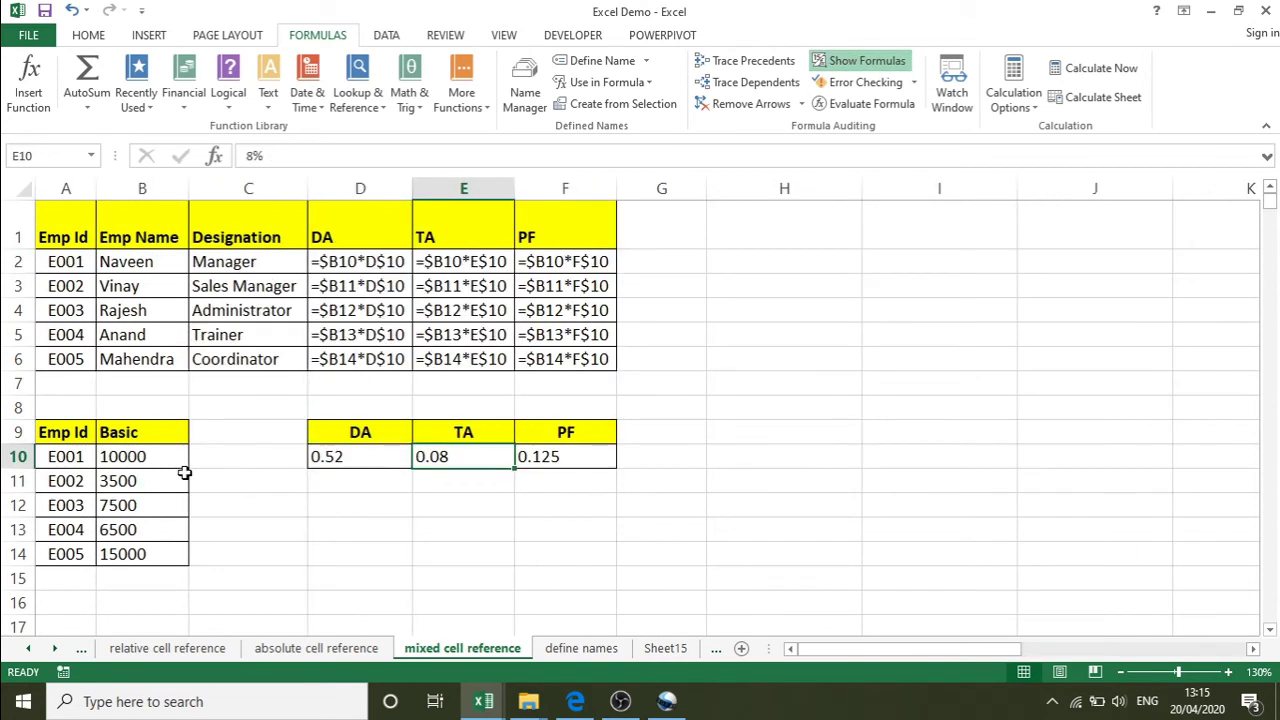
click(378, 257)
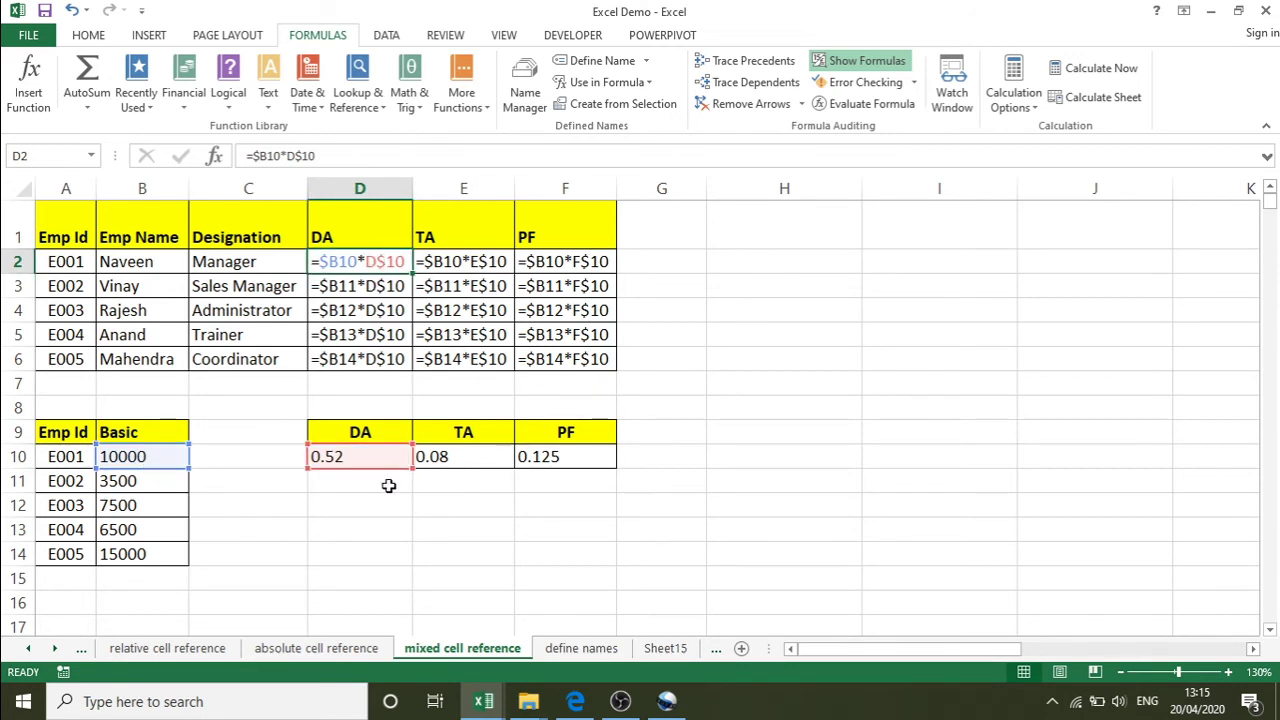
key(Down)
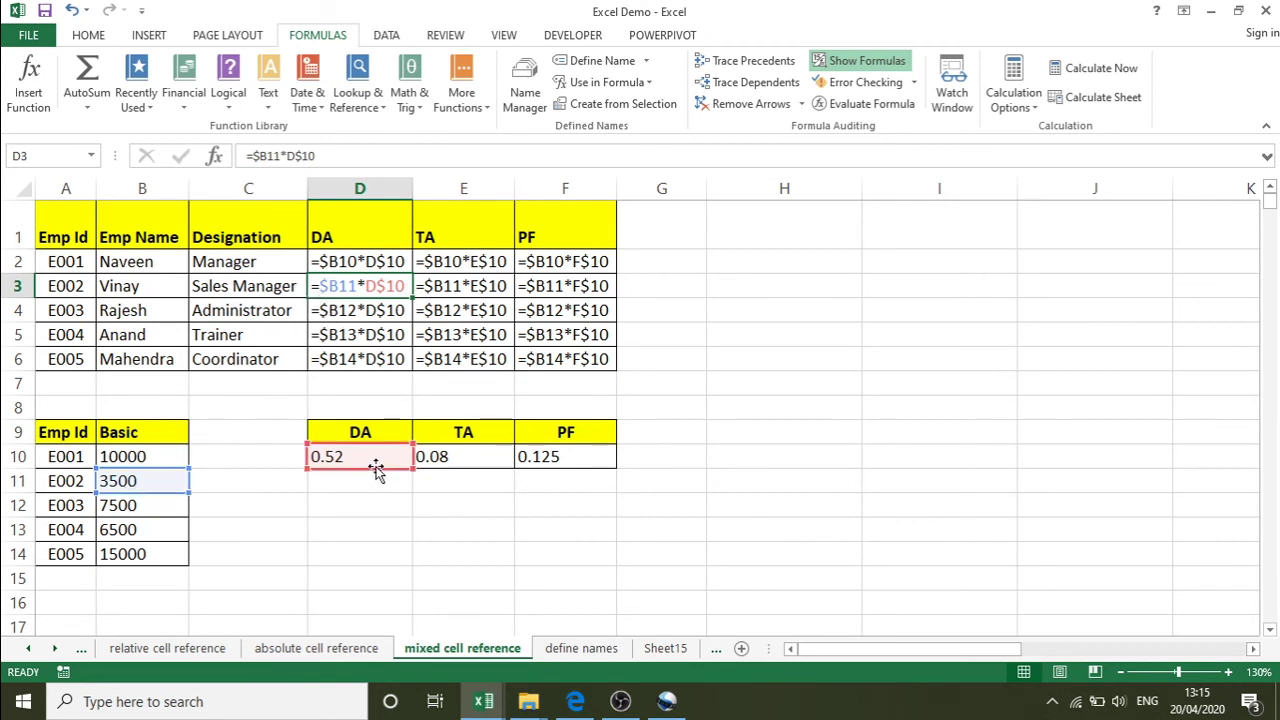
key(Down)
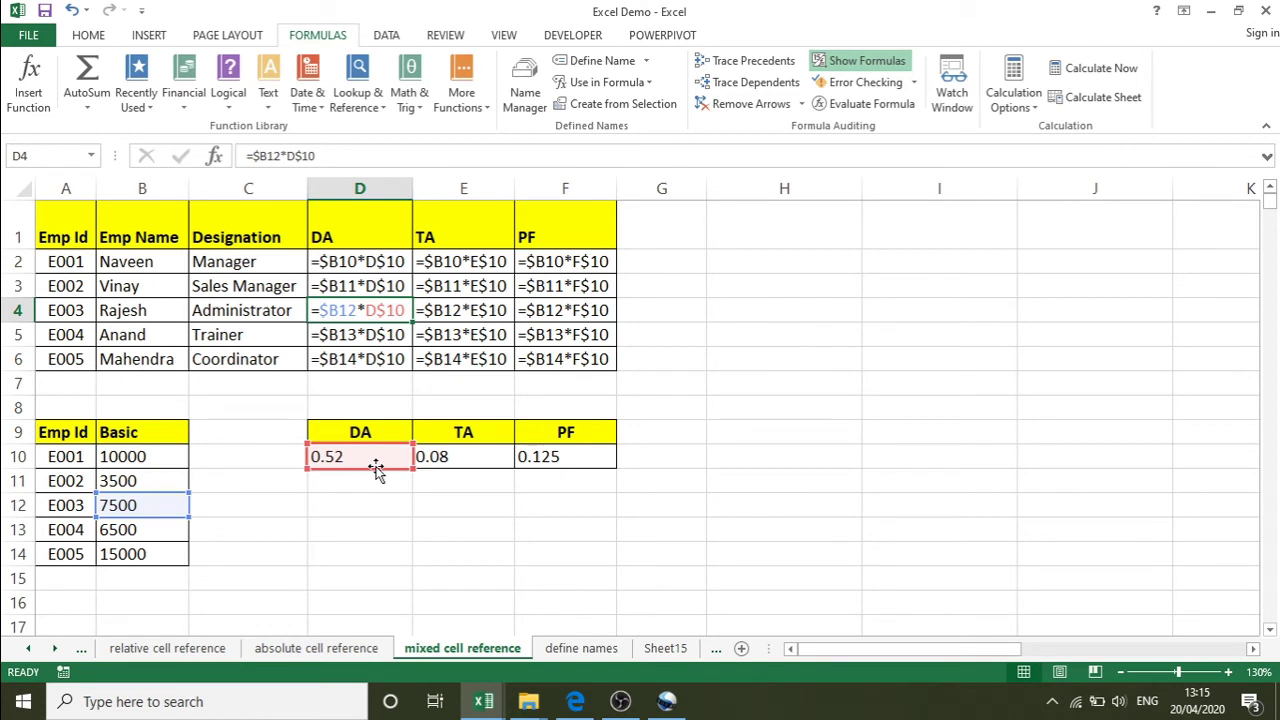
key(Down)
key(Down)
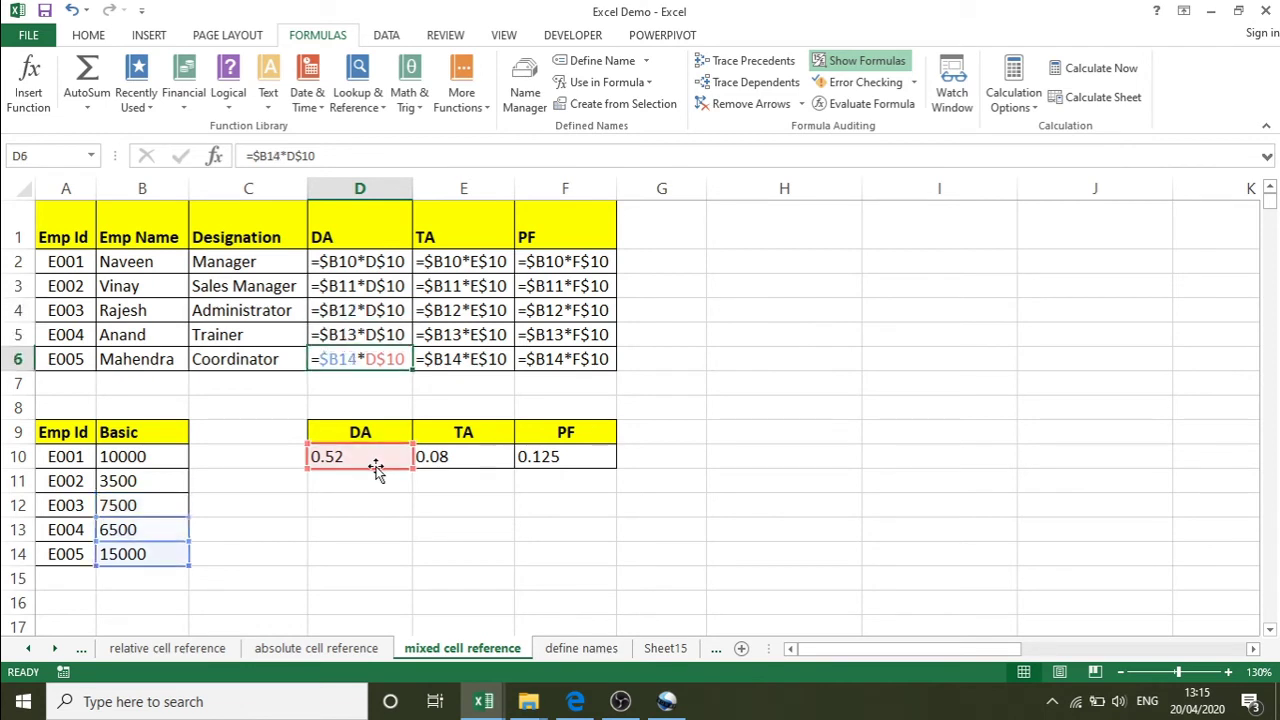
key(Up)
key(Up)
key(Up)
key(Up)
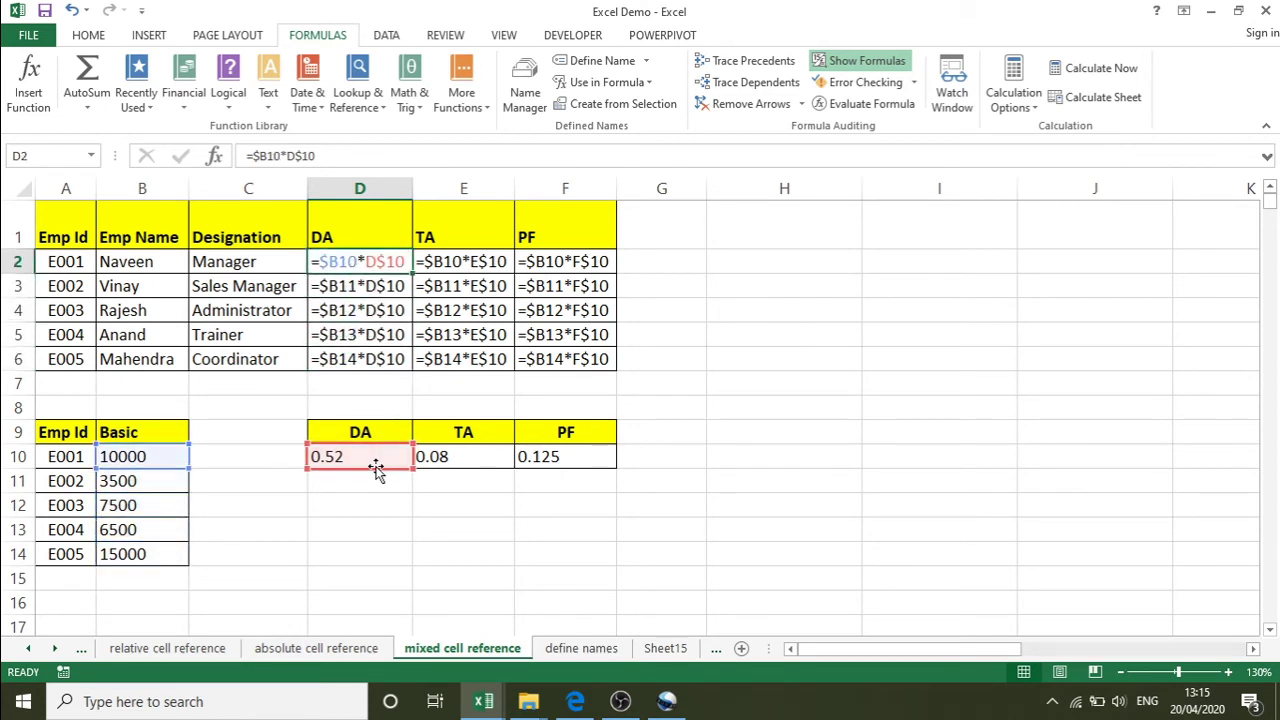
Step: Compare the TA and PF formulas in E2:F6 with the Basic and percentage cells they reference
key(Right)
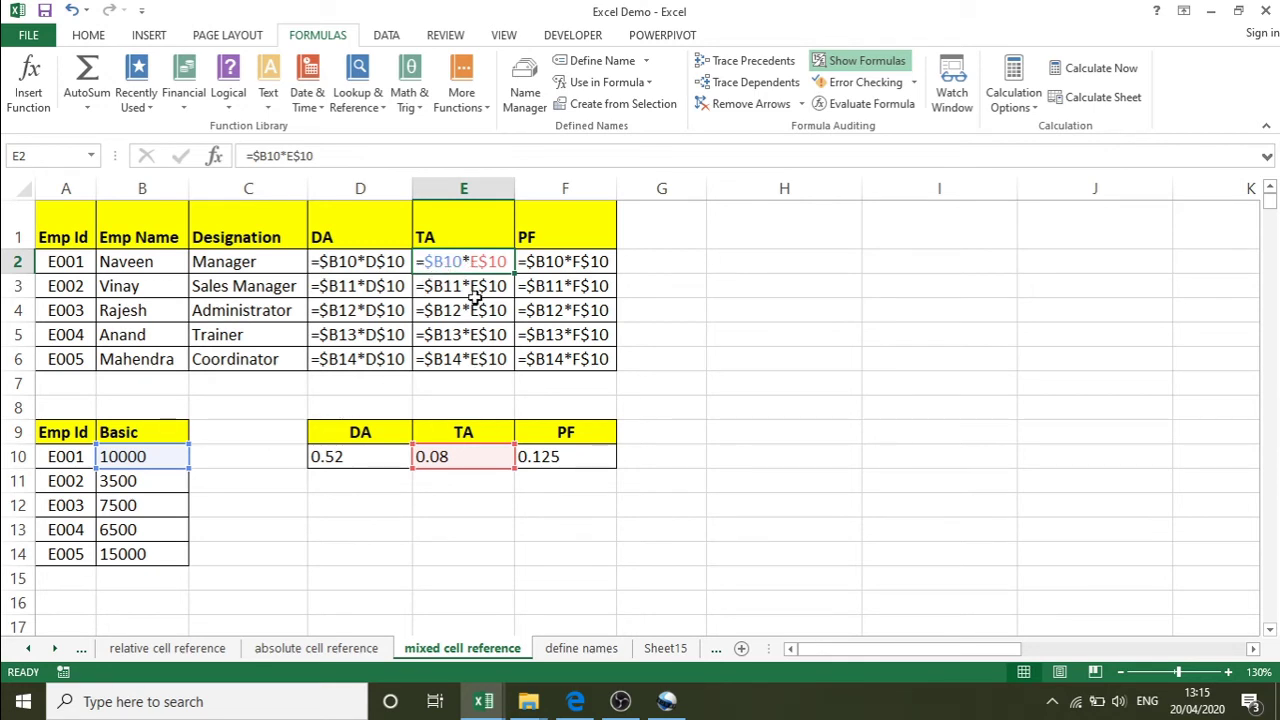
key(Right)
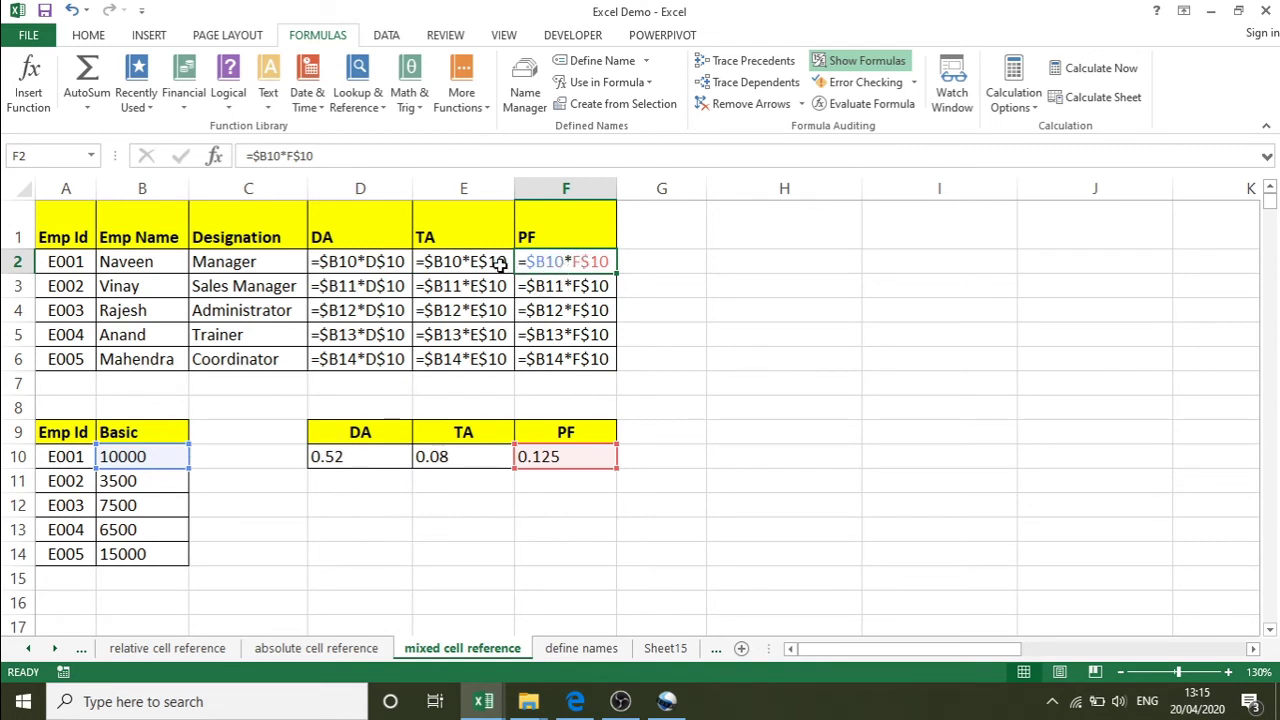
key(Left)
key(Down)
key(Down)
key(Down)
key(Down)
key(Down)
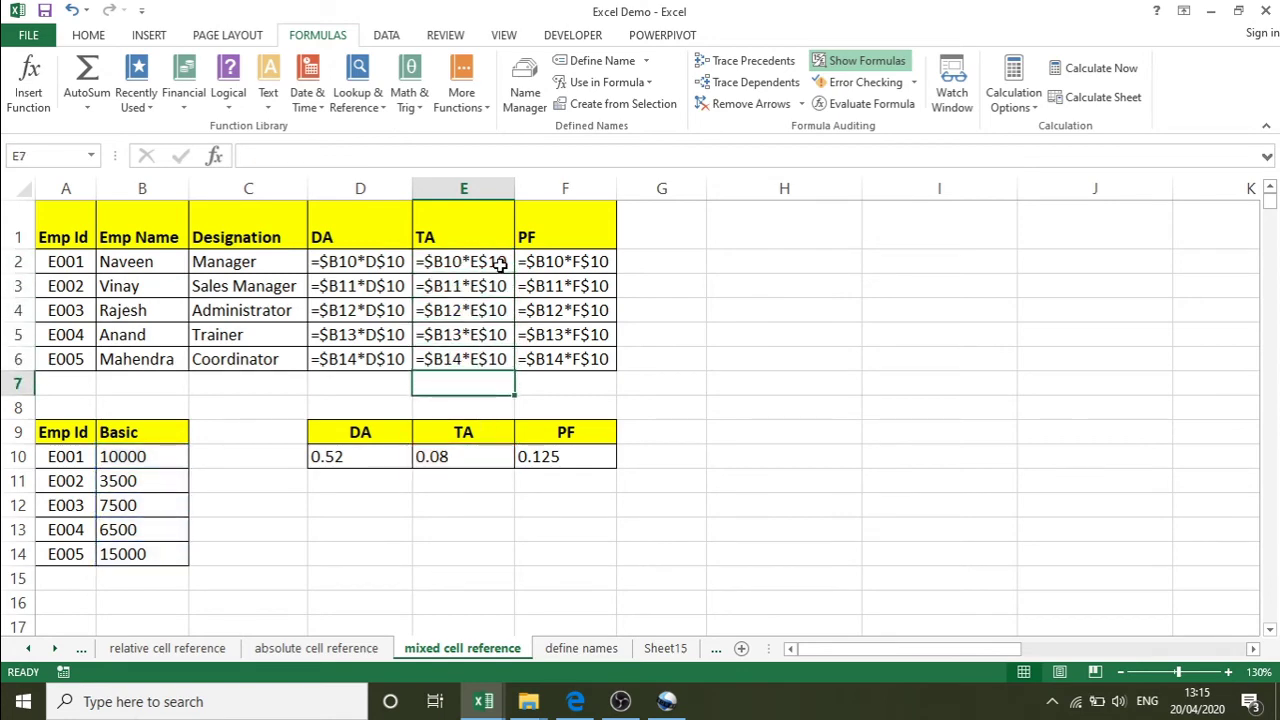
key(Right)
key(Up)
key(Up)
key(Up)
key(Up)
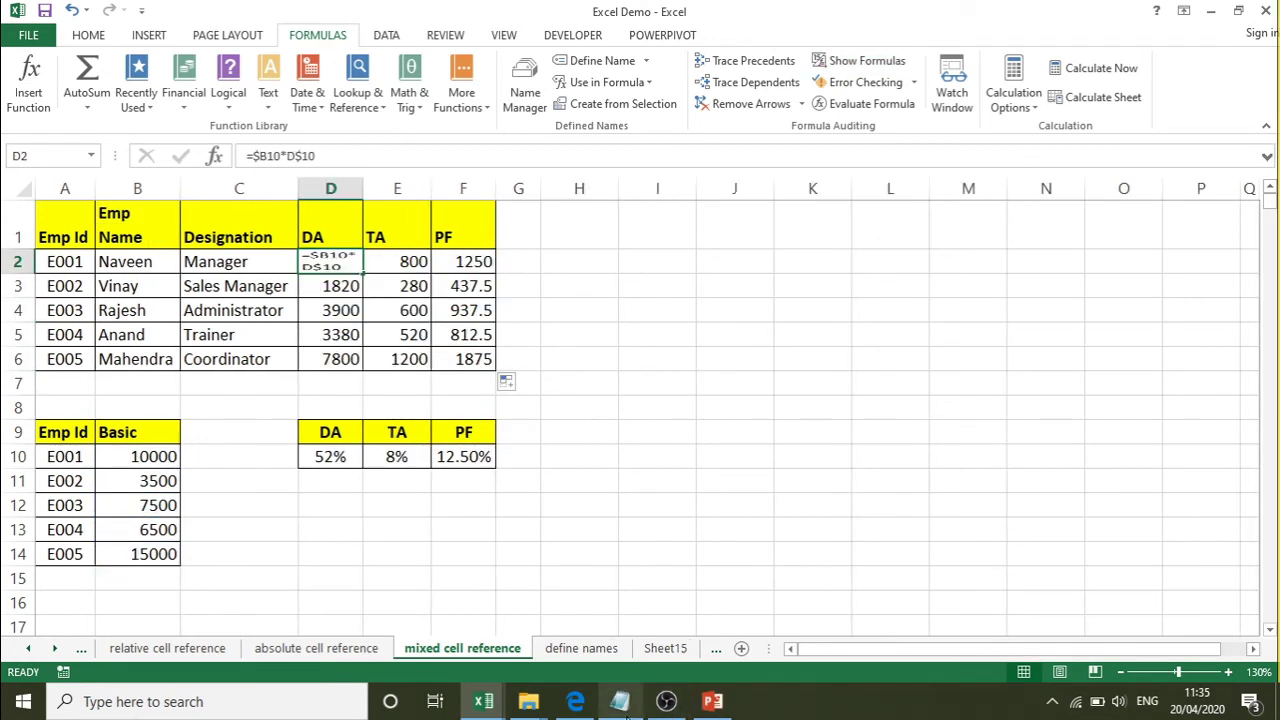
Step: Switch to the Notepad notes, highlight the dollar signs in the mixed-reference examples $D4 and D$4, and return to the worksheet
click(622, 705)
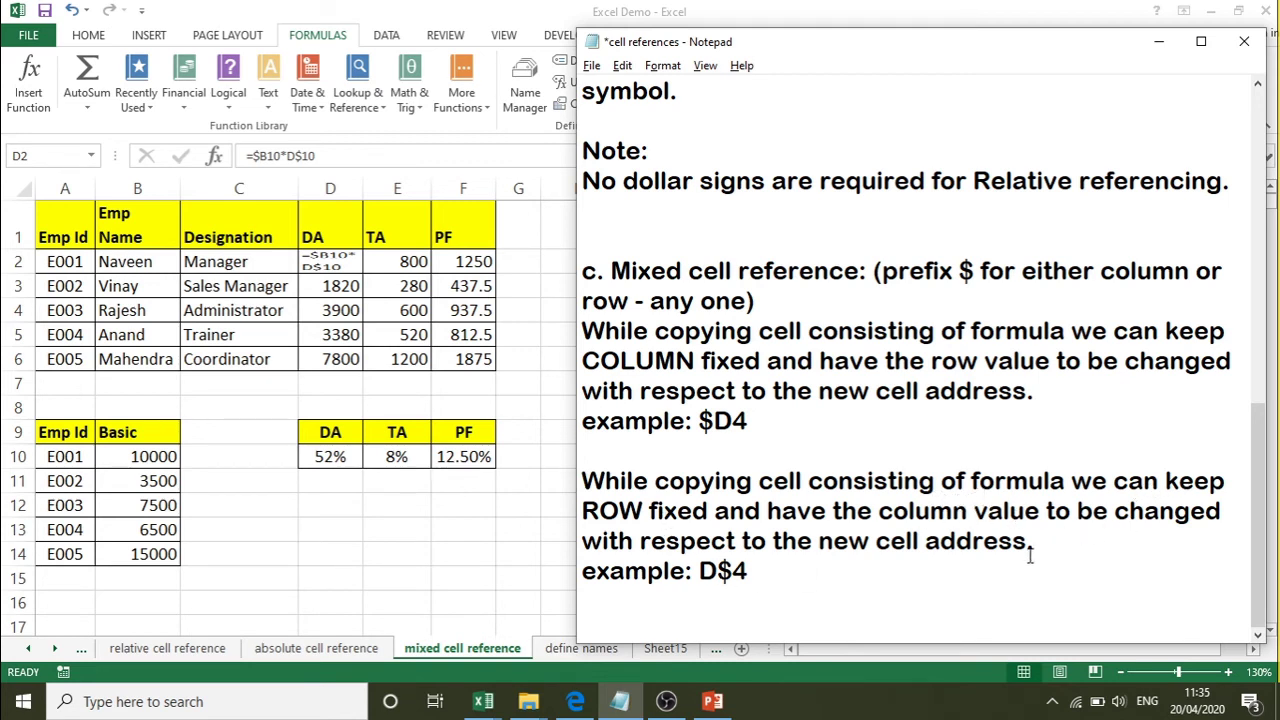
drag(699, 421, 716, 421)
drag(716, 571, 730, 571)
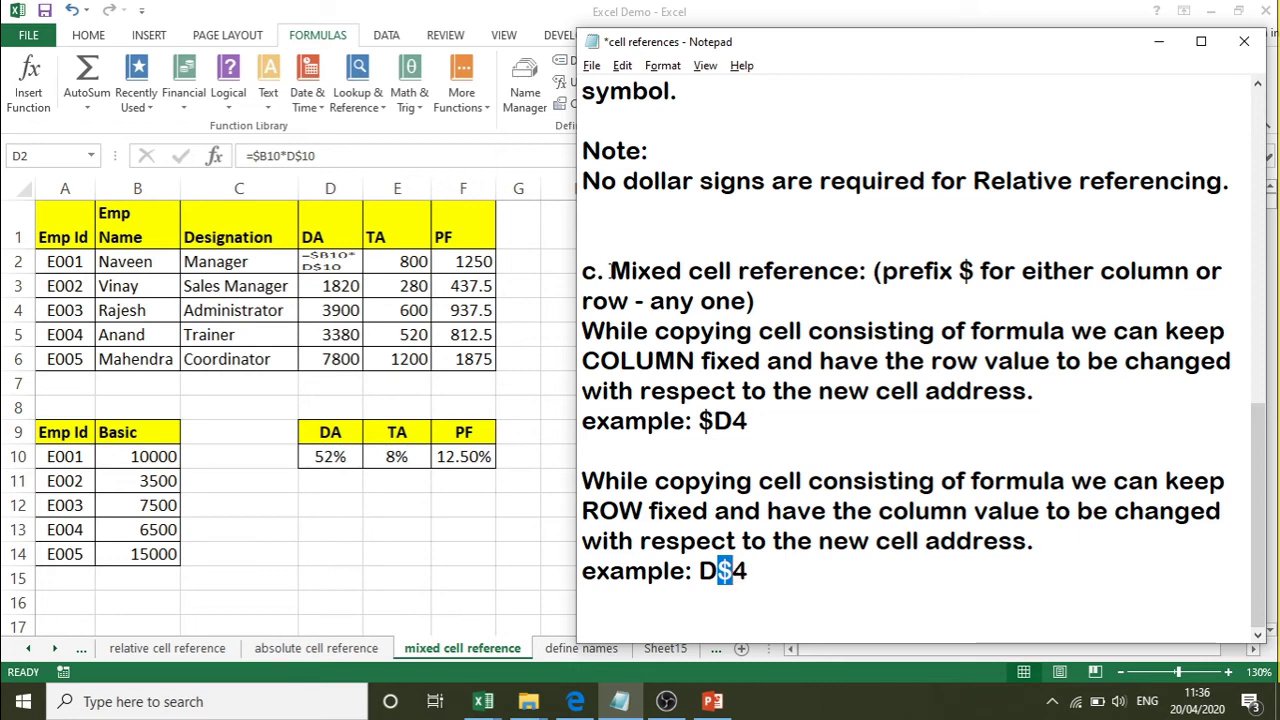
click(453, 299)
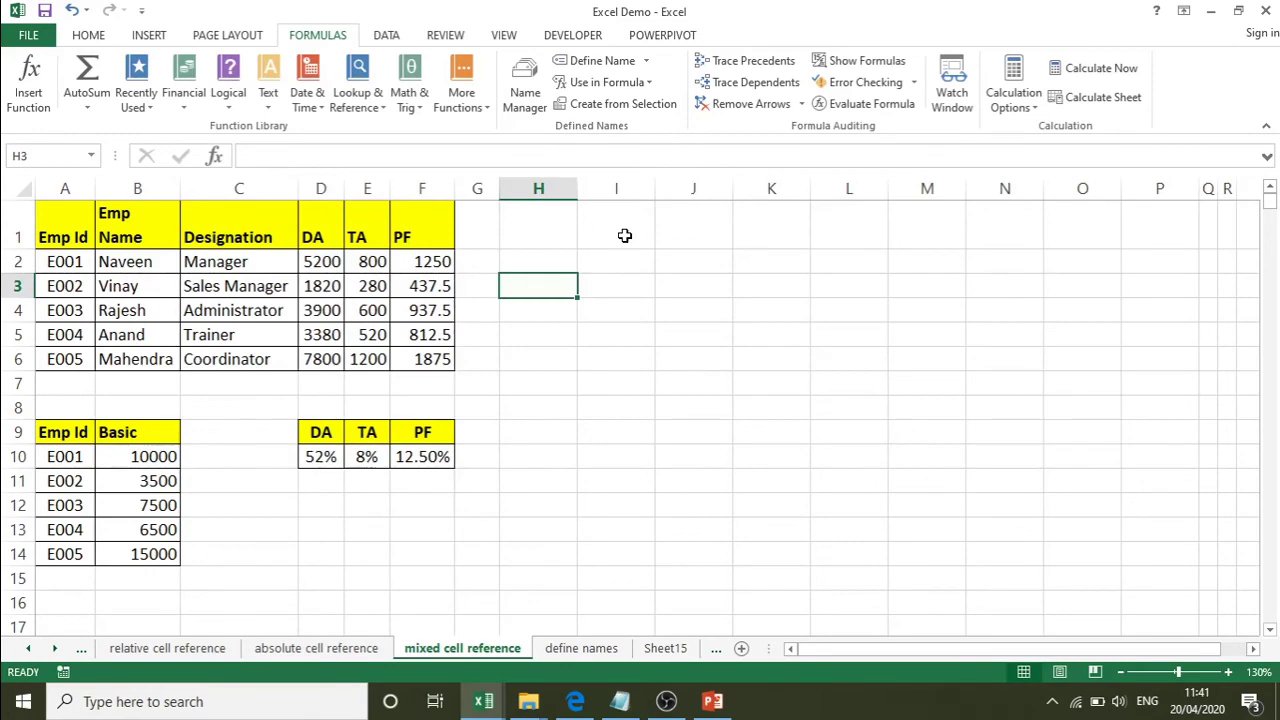
Step: Highlight the note on the absolute-reference shortcut in the Notepad file and switch back to Excel
click(622, 704)
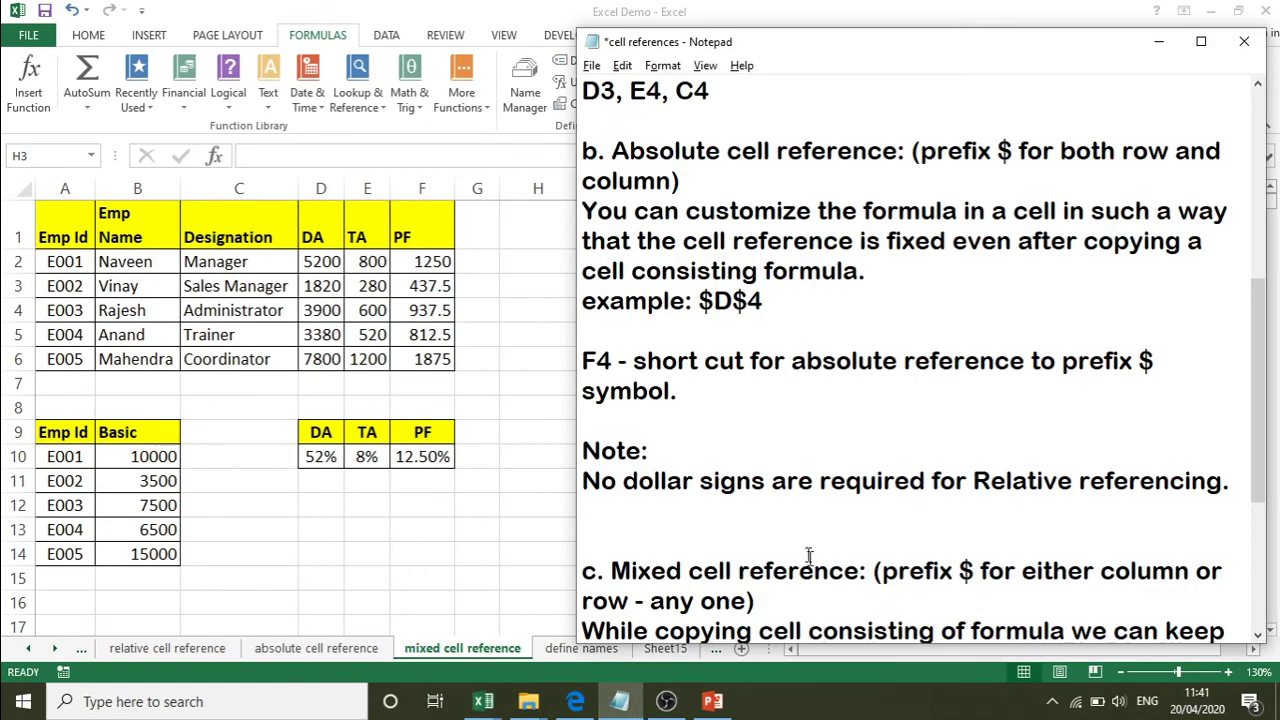
drag(582, 360, 710, 400)
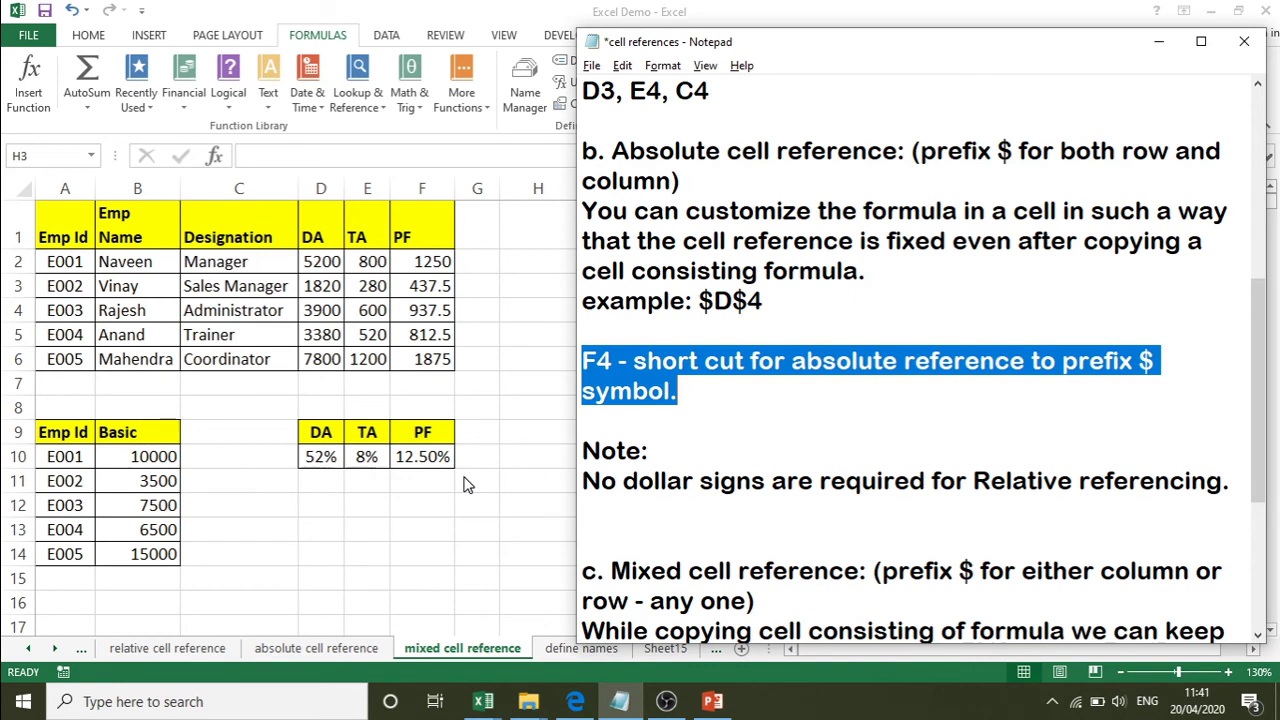
key(alt+Tab)
Step: On the absolute cell reference sheet, write the tax formula =C3*$B$10 in cell D3
click(316, 648)
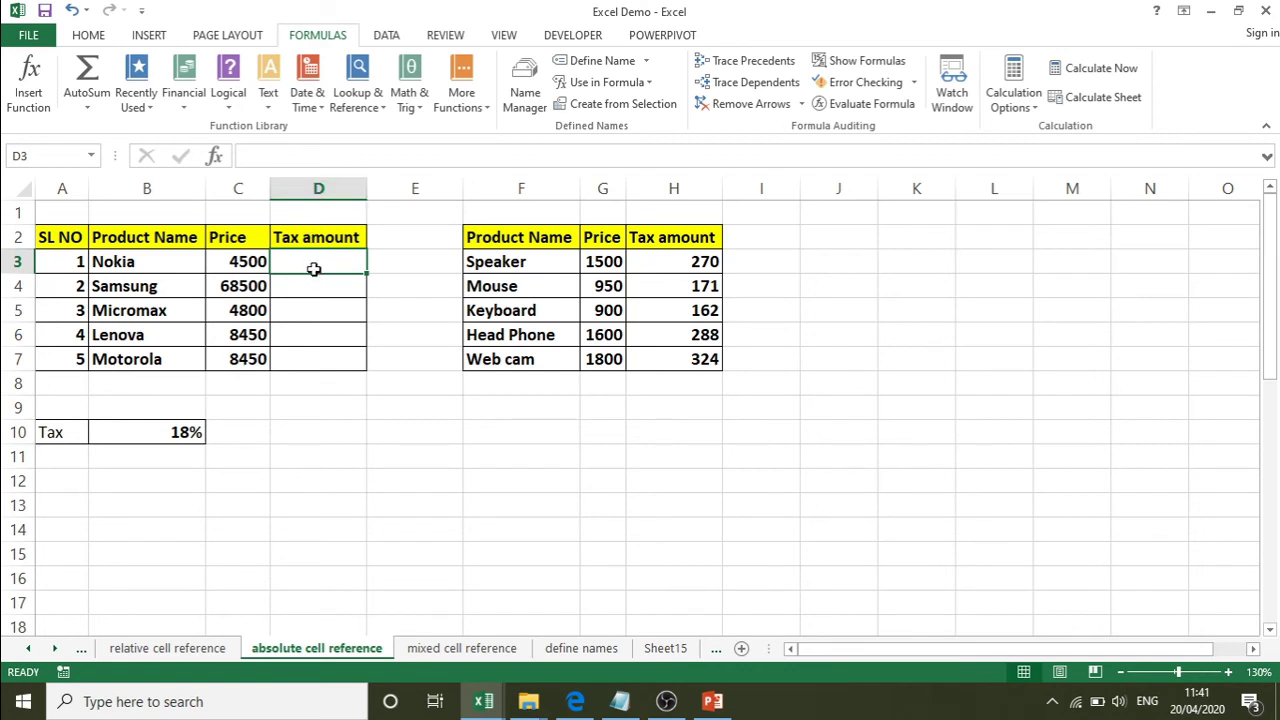
text(=)
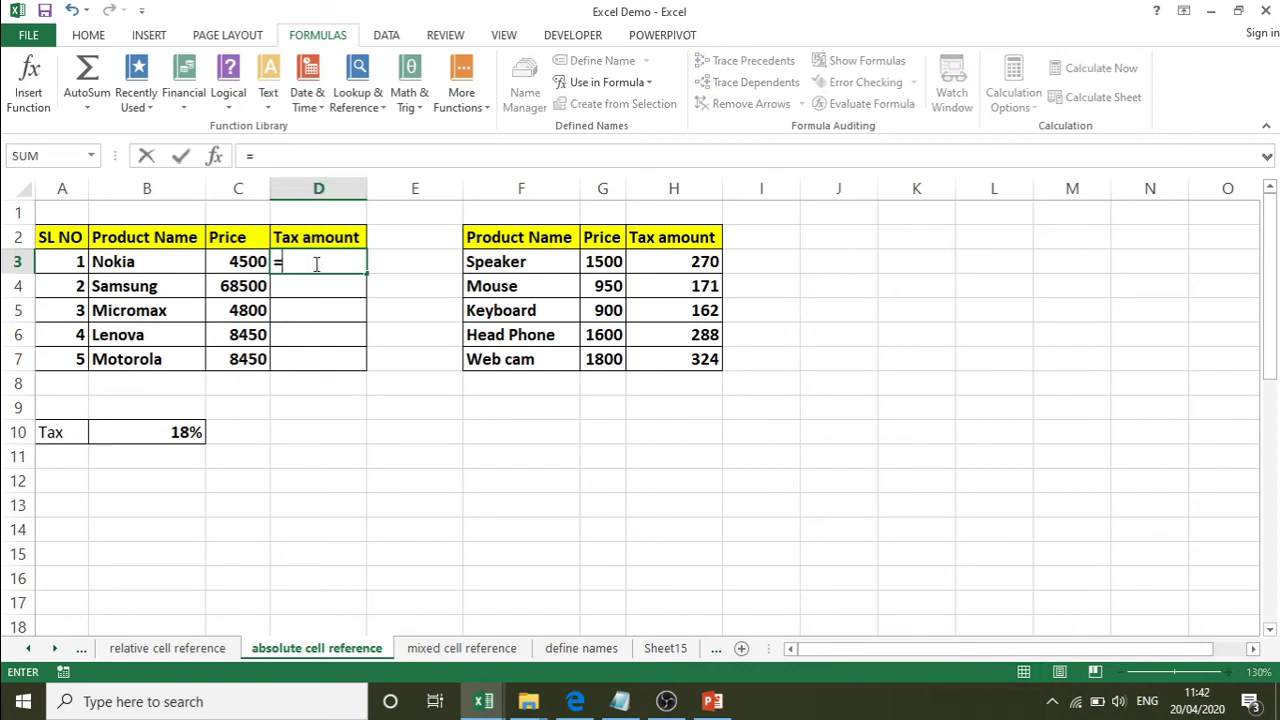
click(249, 262)
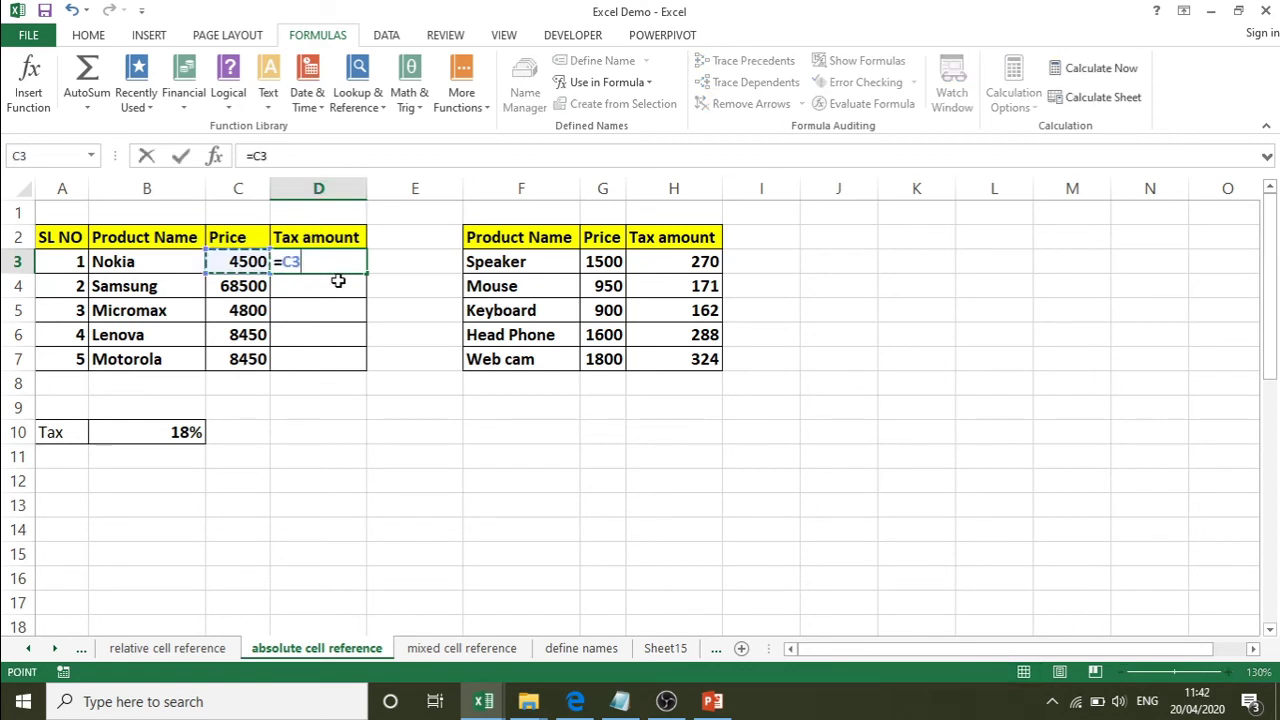
text(*)
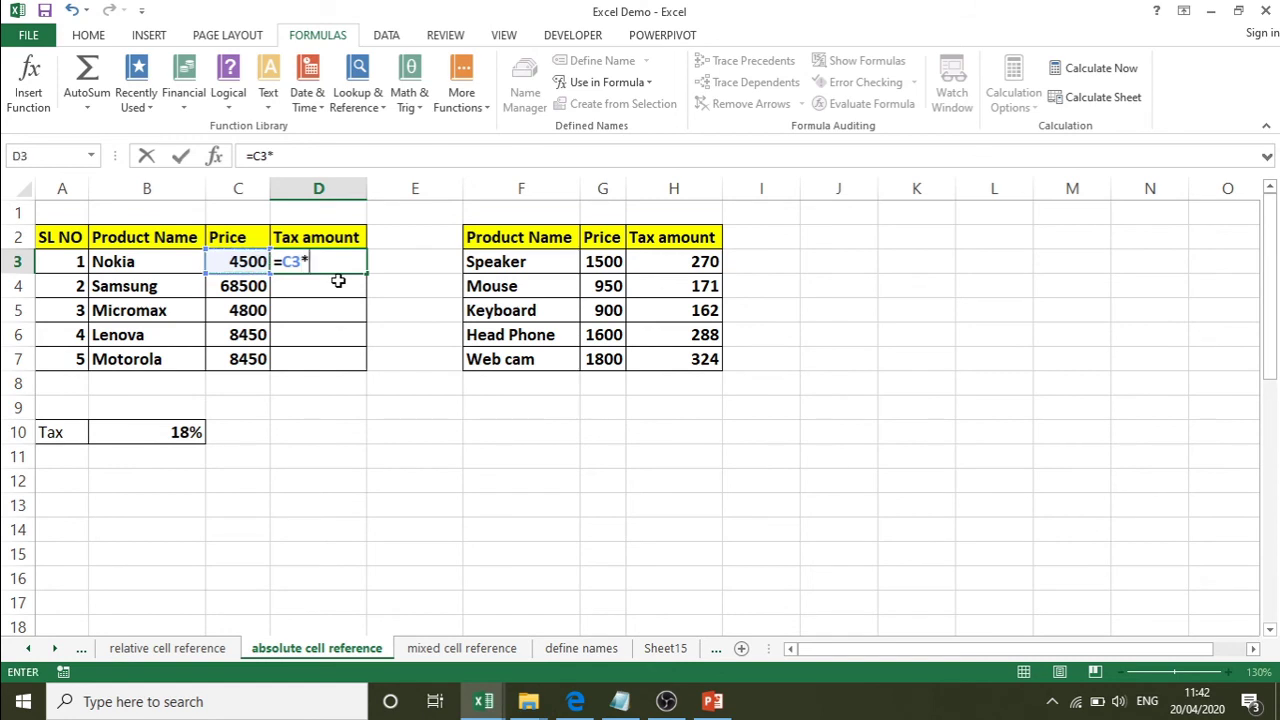
click(166, 434)
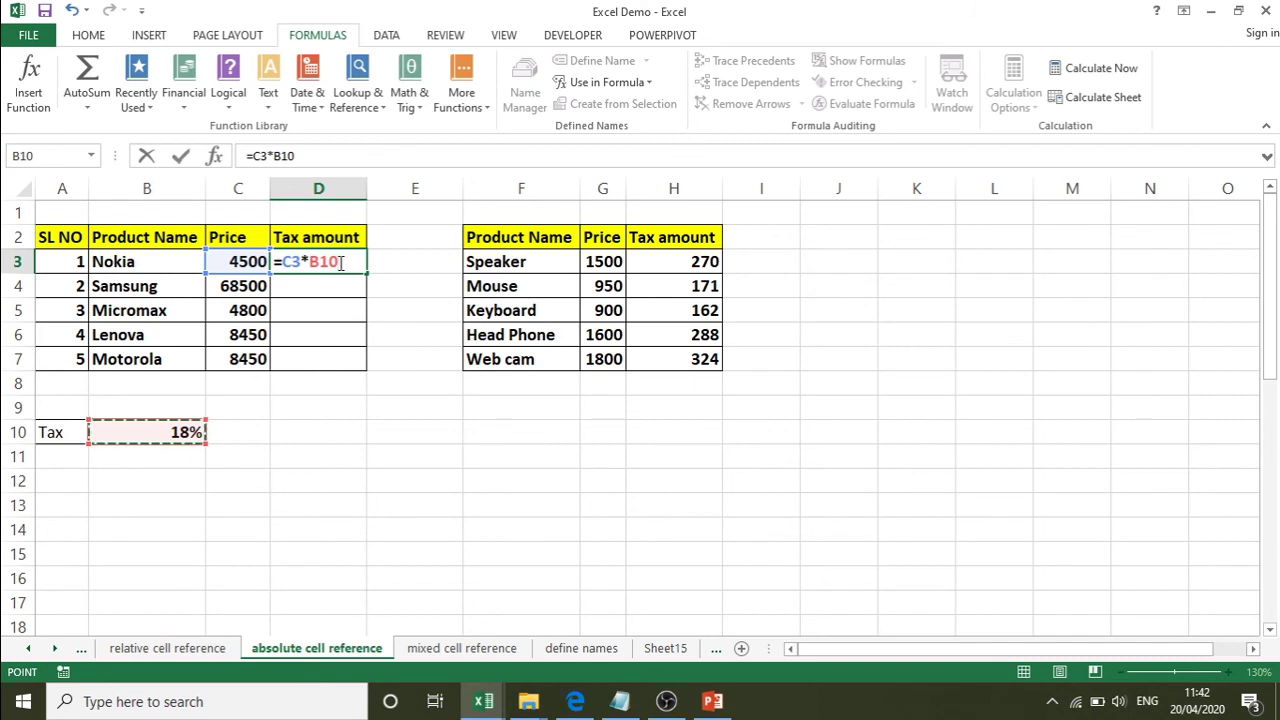
key(F4)
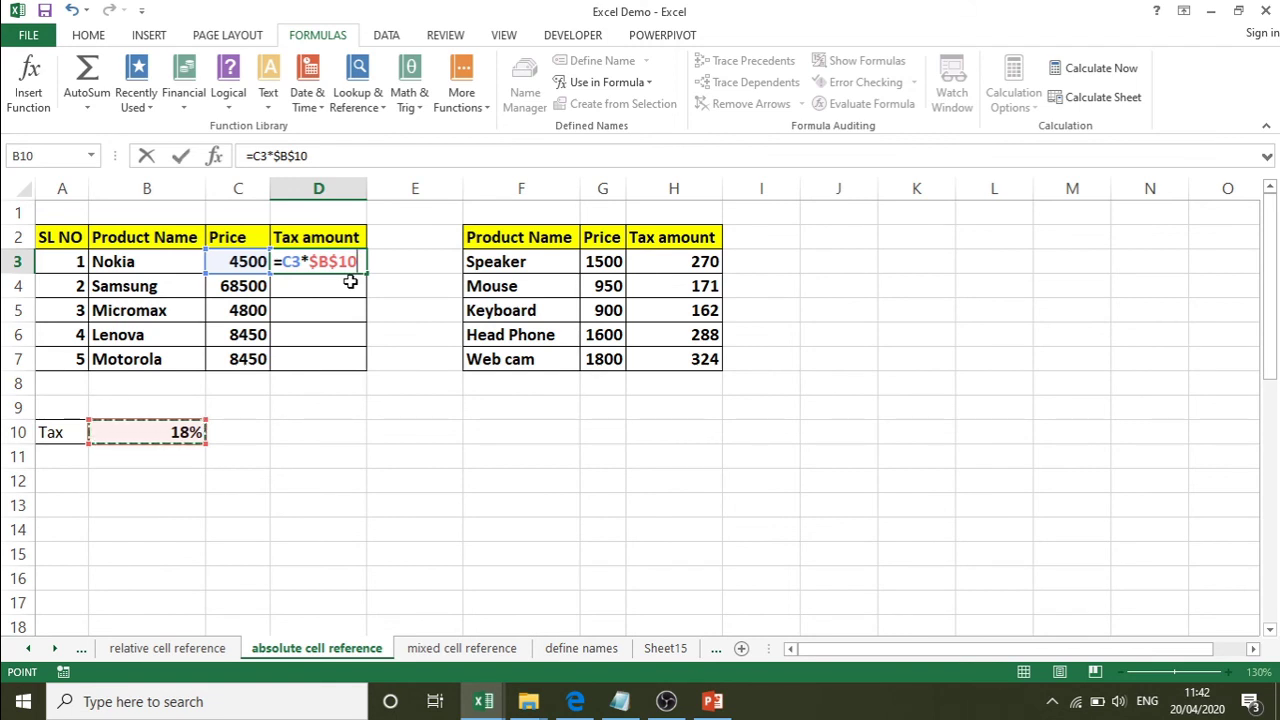
Step: Cycle the B10 reference in the D3 formula twice through its row-fixed, column-fixed, relative and absolute forms
key(F4)
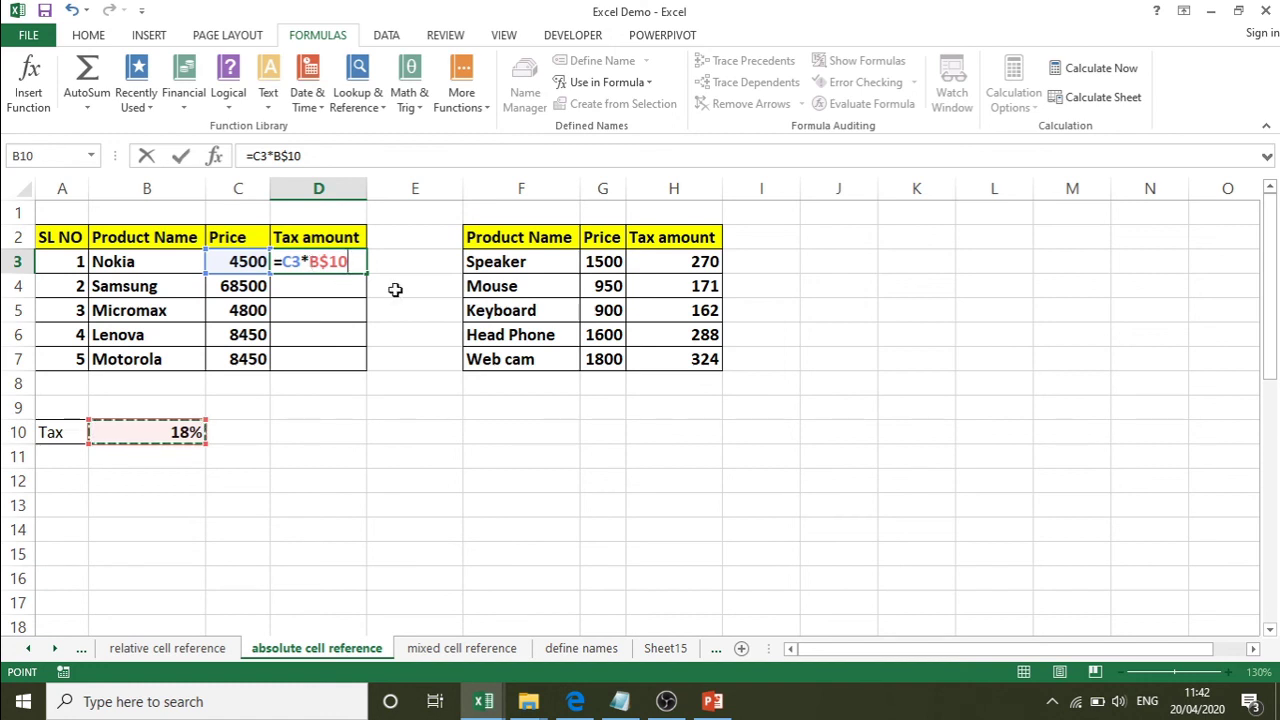
key(F4)
key(F4)
key(F4)
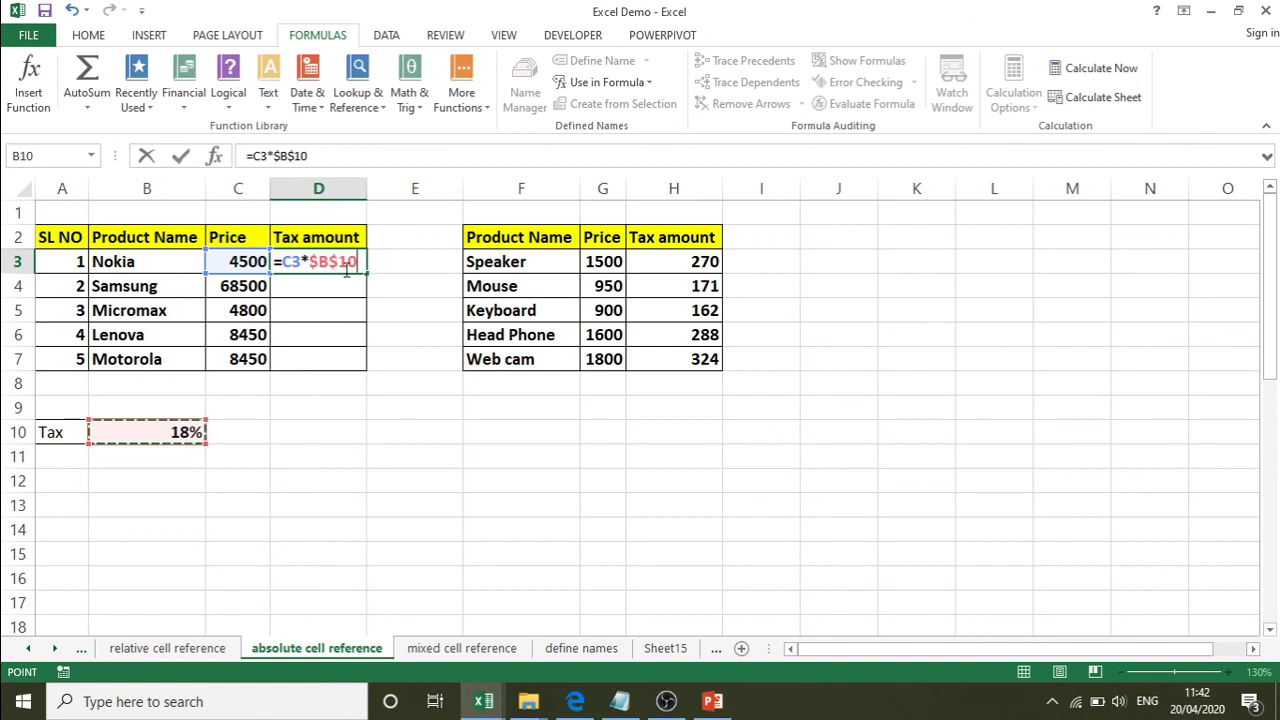
key(F4)
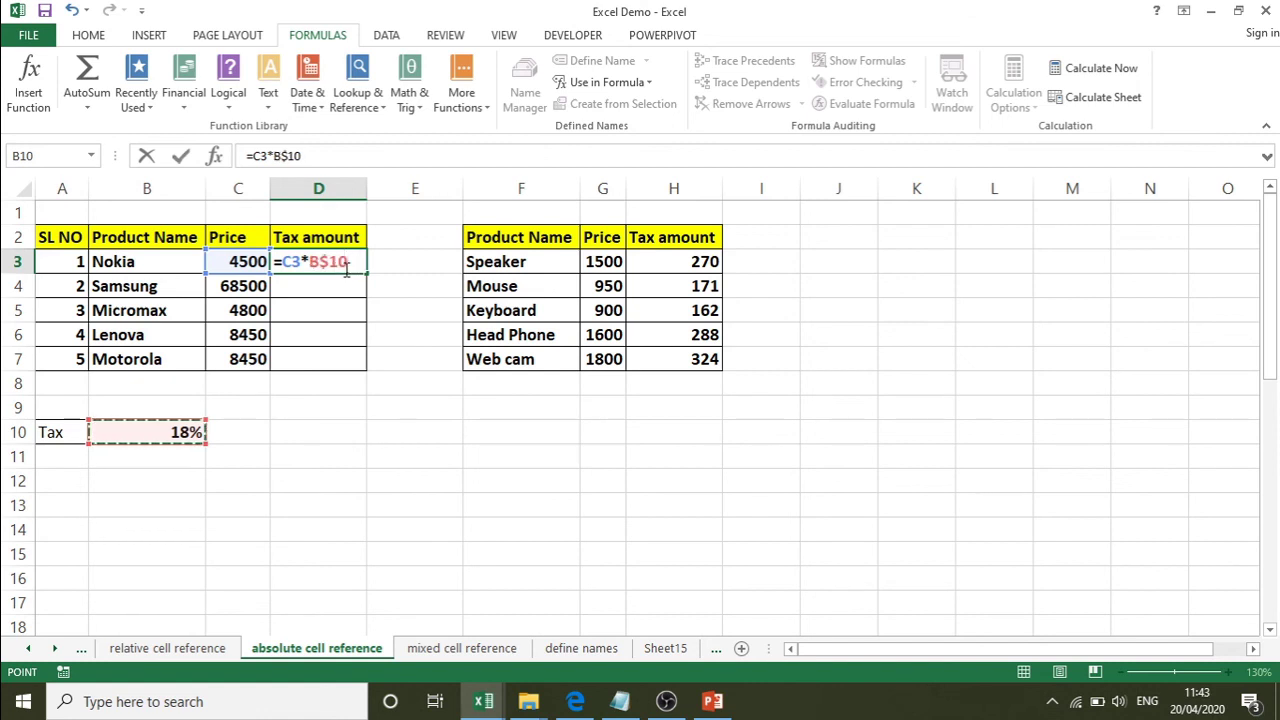
key(F4)
key(F4)
key(F4)
Step: Commit the tax formula in D3 and fill it down through D7
key(Return)
click(344, 268)
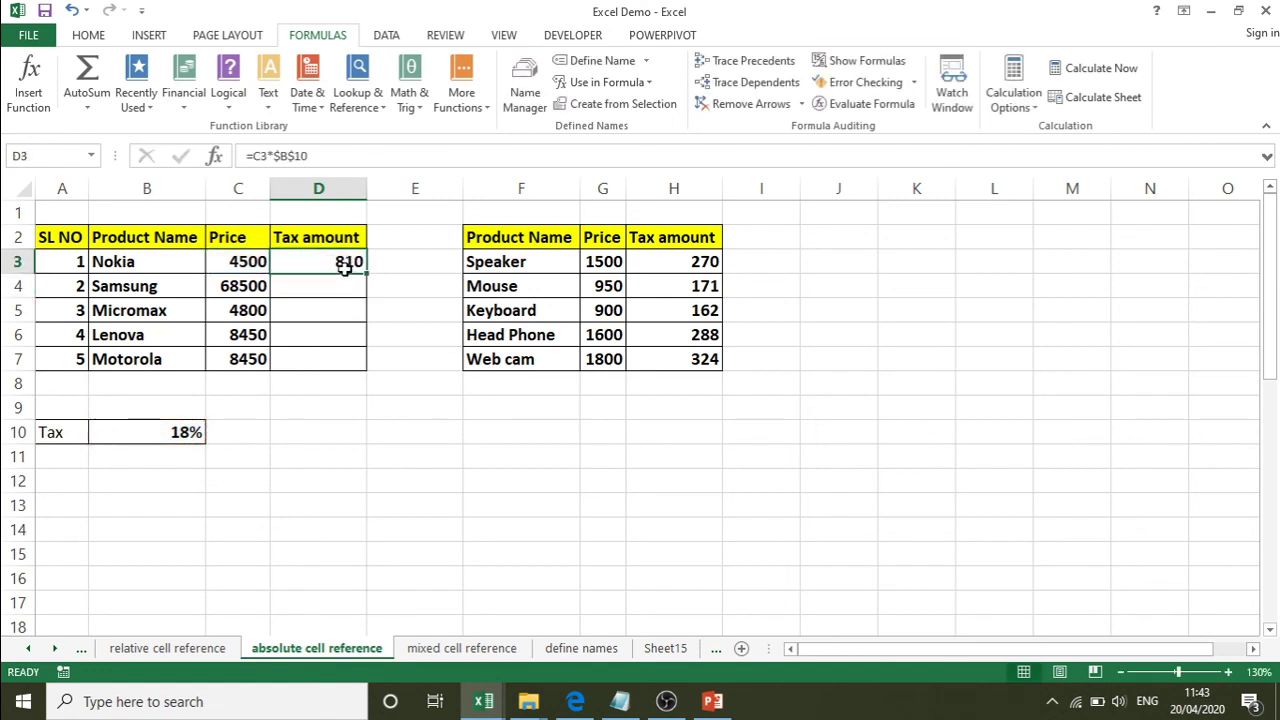
drag(366, 273, 355, 374)
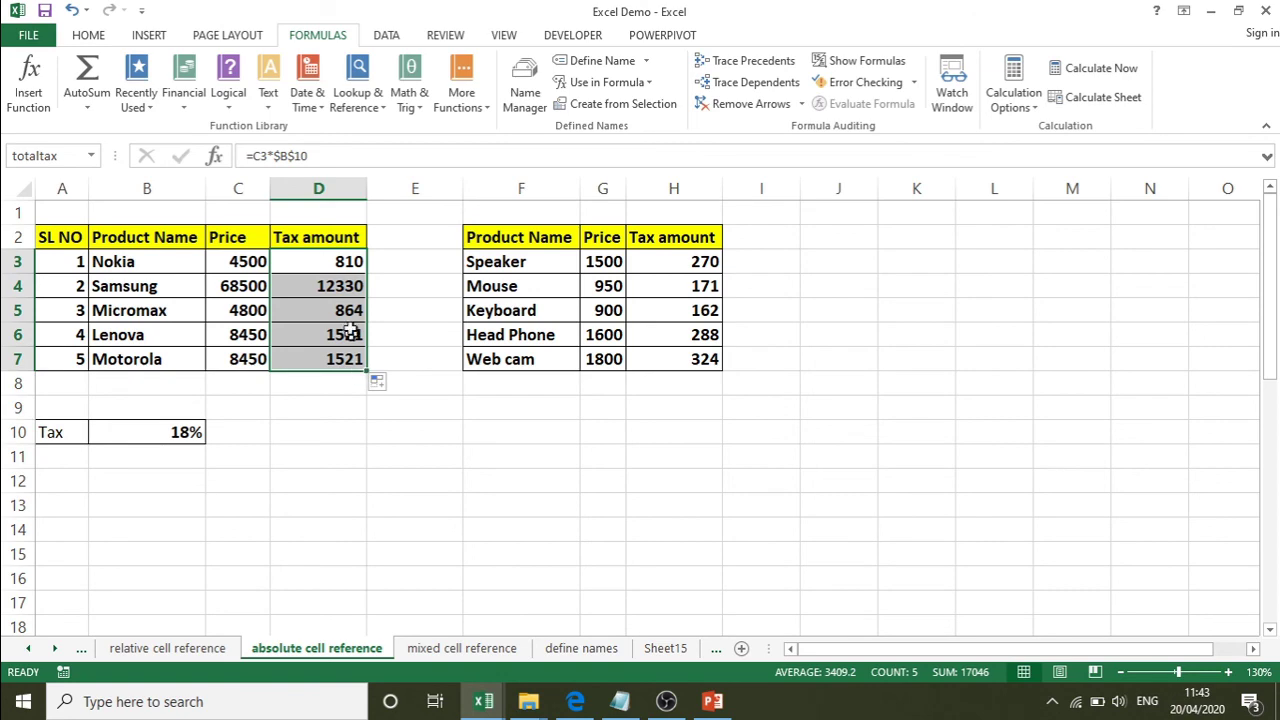
Step: Switch to the Notepad notes and review the reference type given by each repetition of the shortcut
click(620, 705)
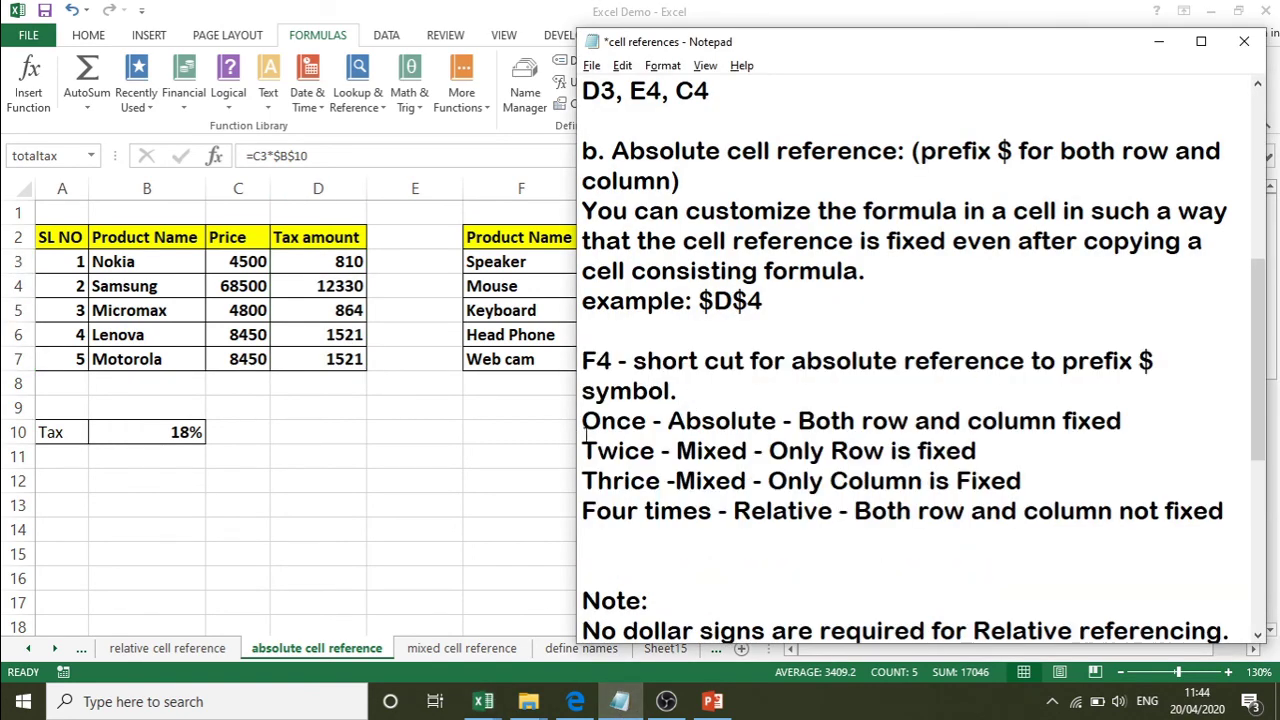
key(Left)
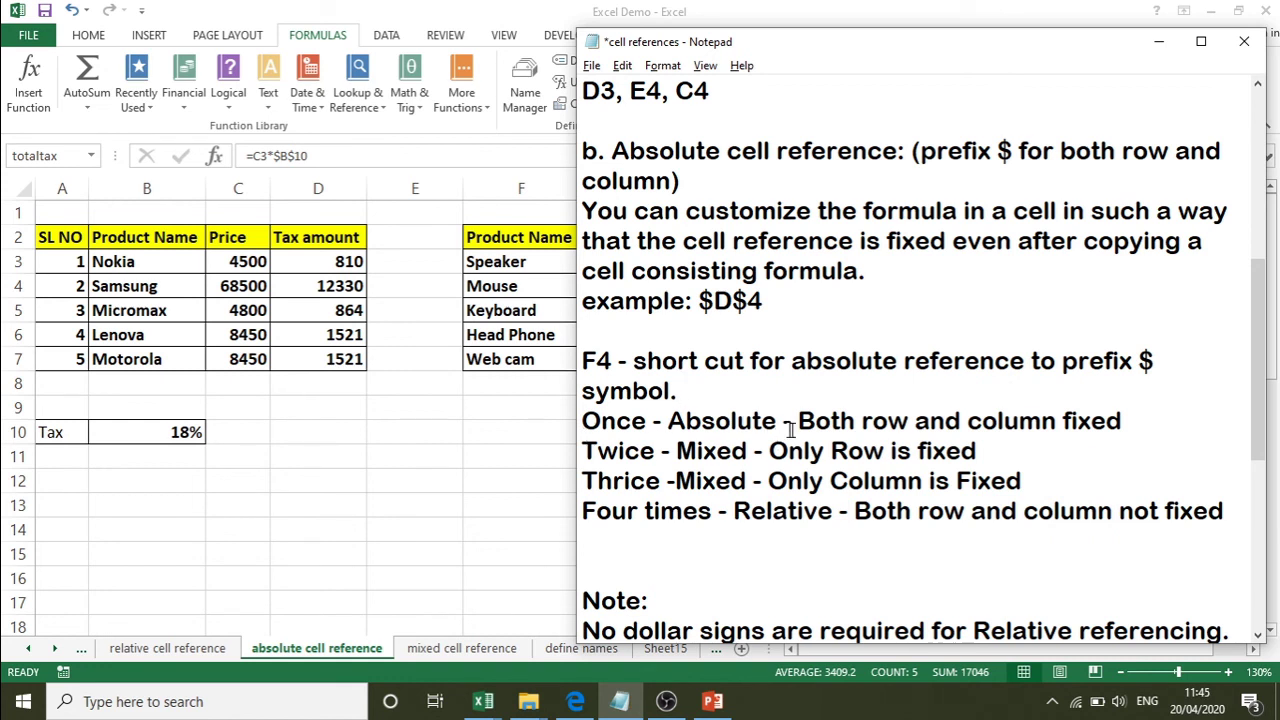